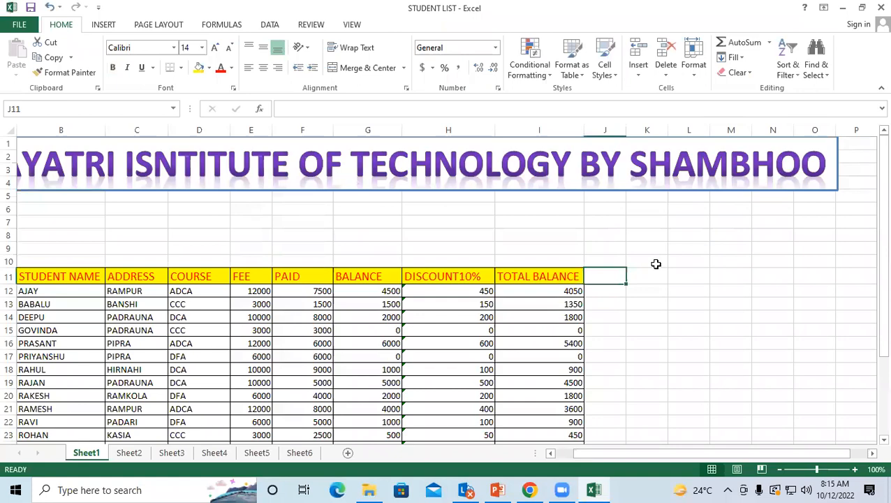
Delete the blank rows 5 to 10 above the student table and remove the institute title banner shape
{"action": "left_click_drag", "start_coordinate": [10, 195], "coordinate": [11, 264]}
{"action": "left_click", "coordinate": [664, 53]}
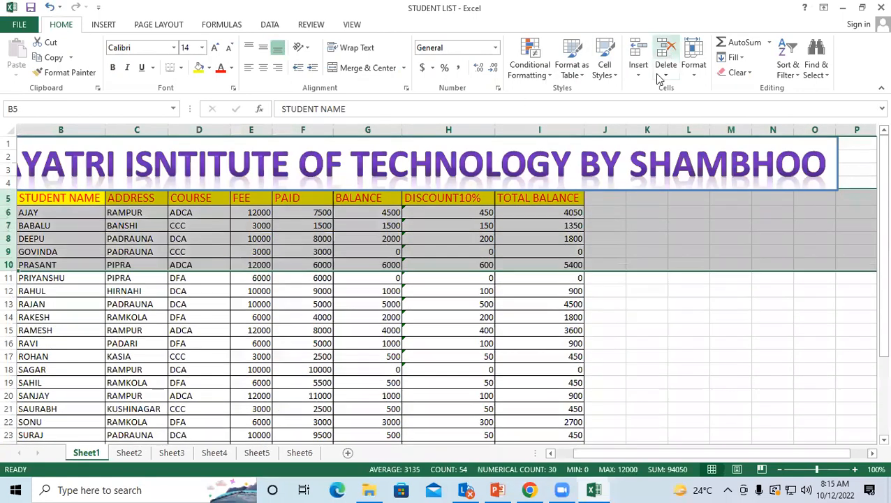
{"action": "left_click", "coordinate": [636, 256]}
{"action": "left_click", "coordinate": [636, 190]}
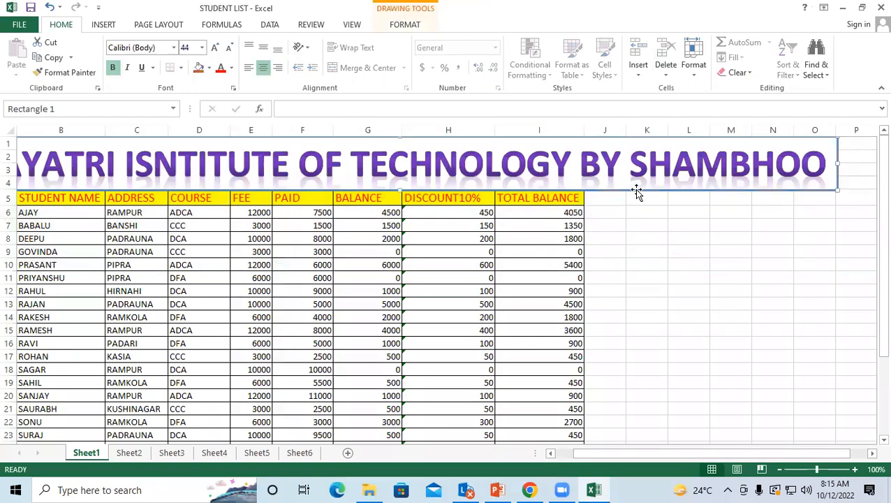
{"action": "key", "text": "Delete"}
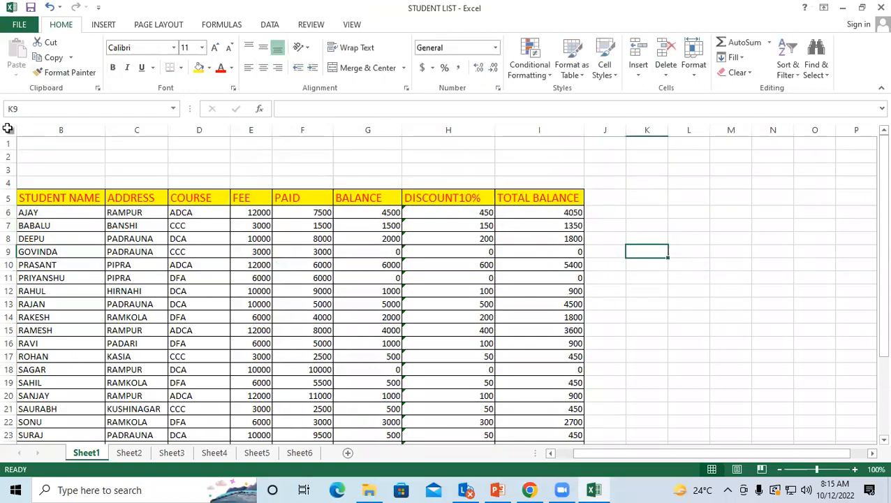
Delete the empty rows 1 to 4 so the table header starts in the first row
{"action": "left_click_drag", "start_coordinate": [10, 145], "coordinate": [10, 183]}
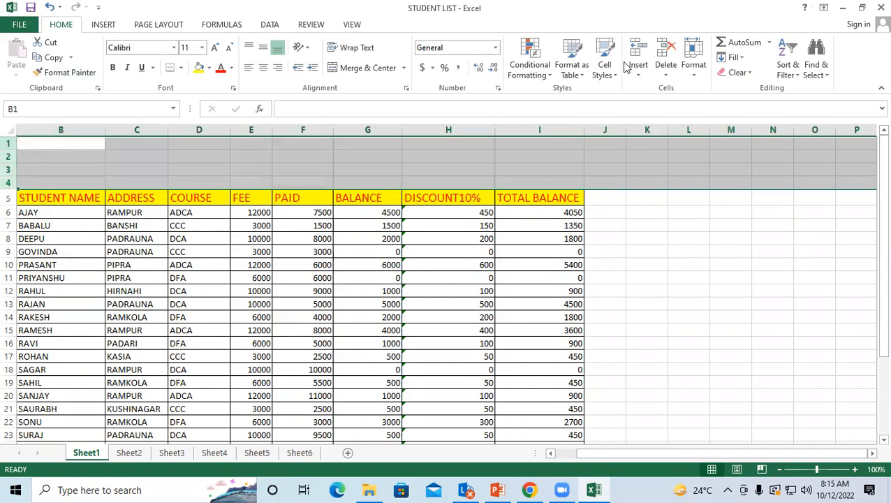
{"action": "left_click", "coordinate": [669, 51]}
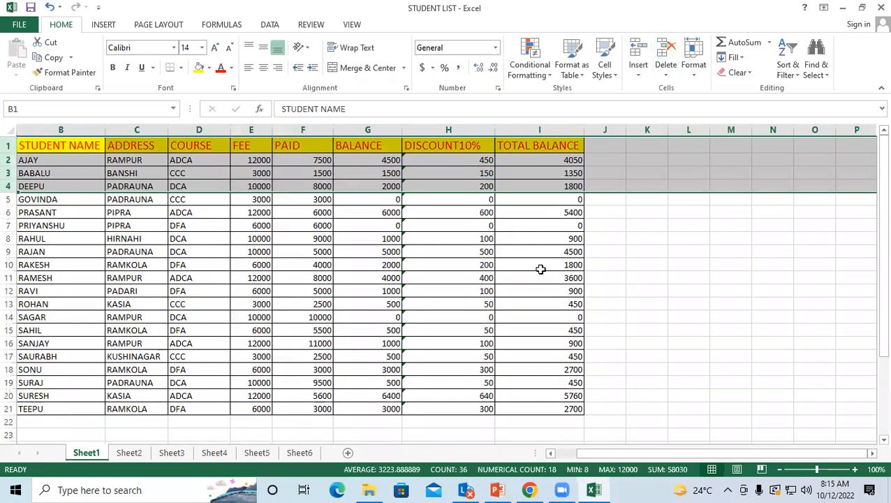
{"action": "left_click", "coordinate": [615, 279]}
{"action": "left_click", "coordinate": [628, 173]}
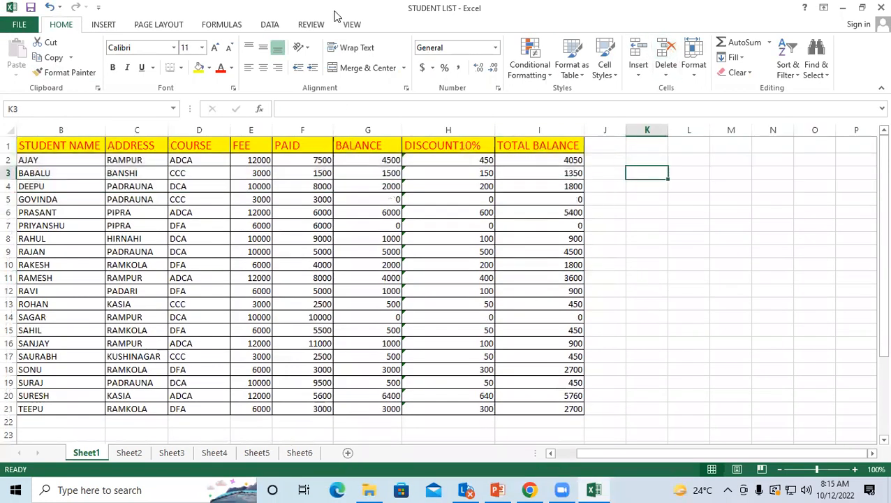
Show Sheet1 in Page Break Preview to view its page divisions, and return to Normal view
{"action": "left_click", "coordinate": [351, 24]}
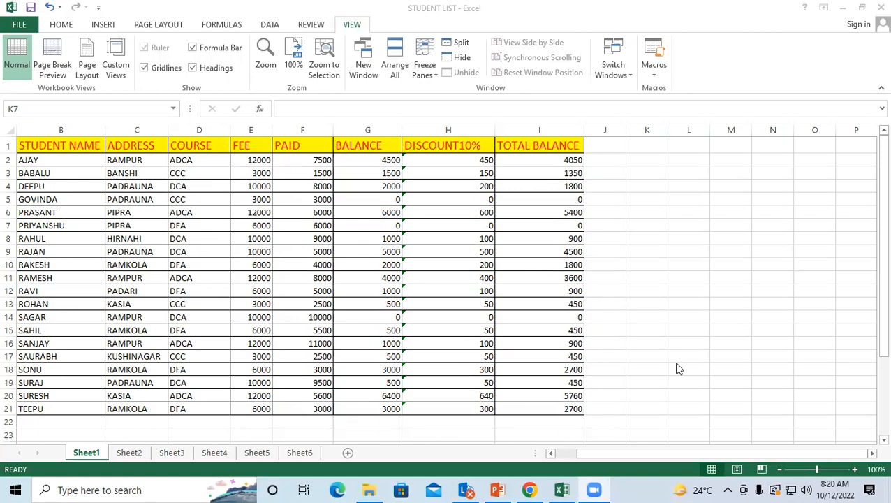
{"action": "left_click", "coordinate": [54, 49]}
{"action": "left_click", "coordinate": [59, 60]}
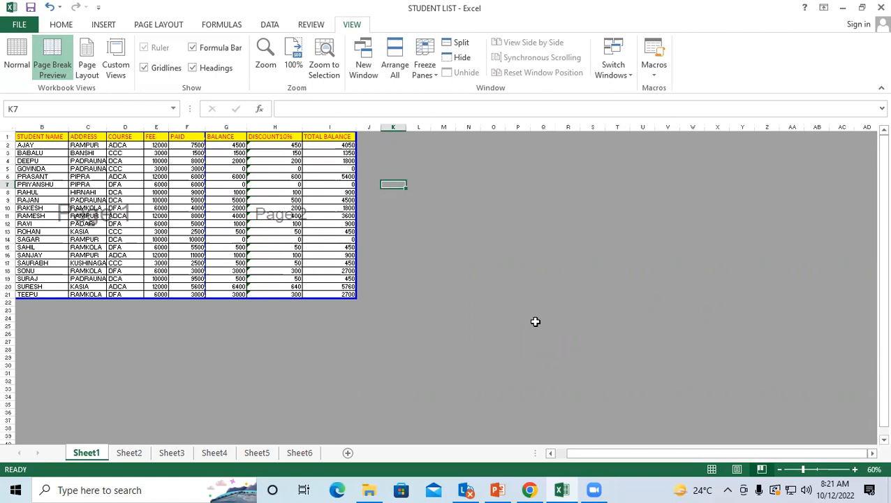
{"action": "left_click", "coordinate": [12, 56]}
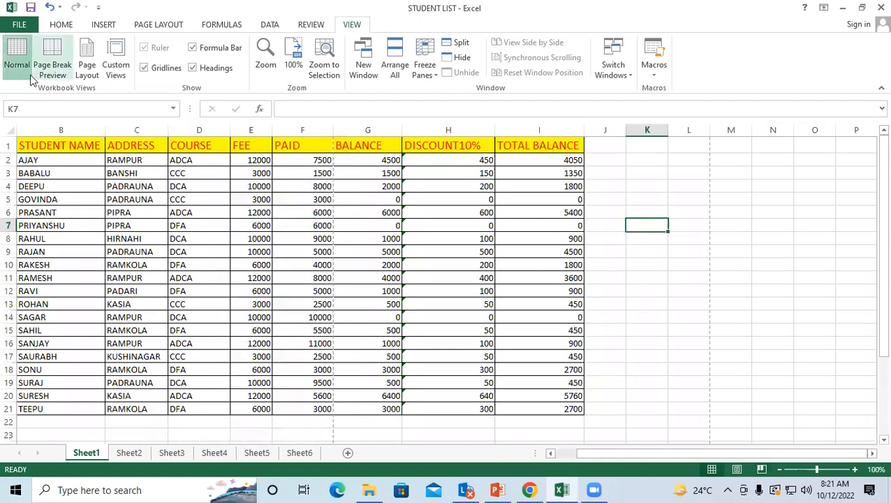
Fill the DISCOUNT10% and TOTAL BALANCE columns across to column O and check the page breaks in Page Break Preview
{"action": "left_click_drag", "start_coordinate": [324, 160], "coordinate": [380, 160]}
{"action": "left_click_drag", "start_coordinate": [439, 142], "coordinate": [821, 411]}
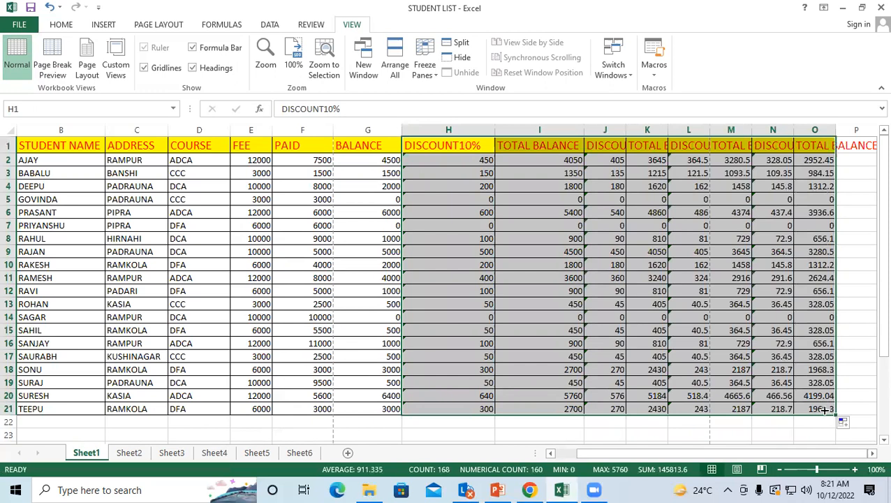
{"action": "left_click", "coordinate": [148, 187]}
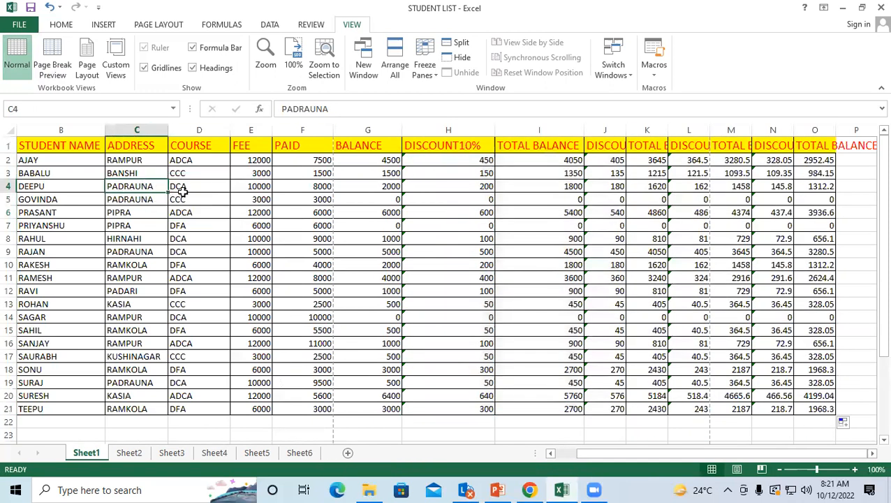
{"action": "left_click", "coordinate": [252, 178]}
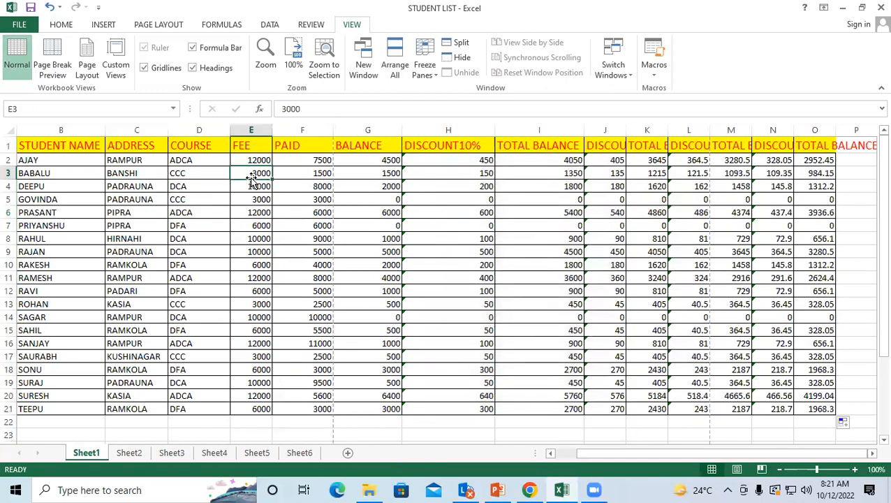
{"action": "left_click", "coordinate": [58, 56]}
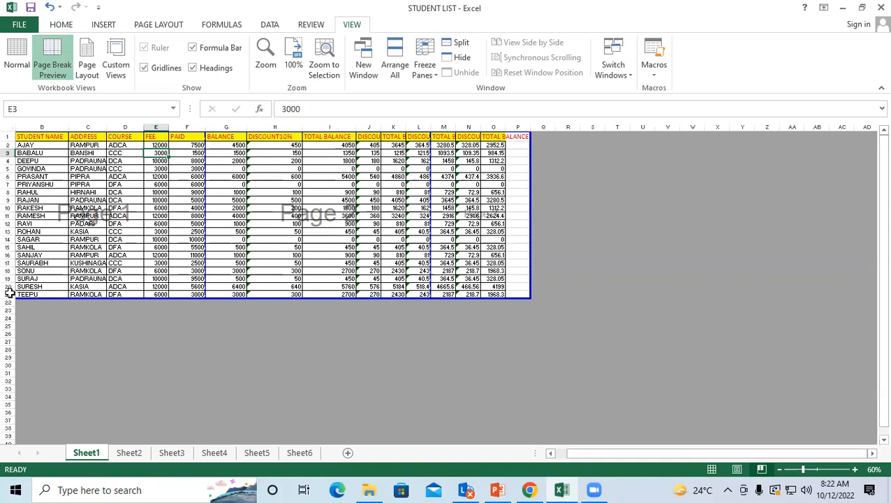
{"action": "left_click", "coordinate": [17, 60]}
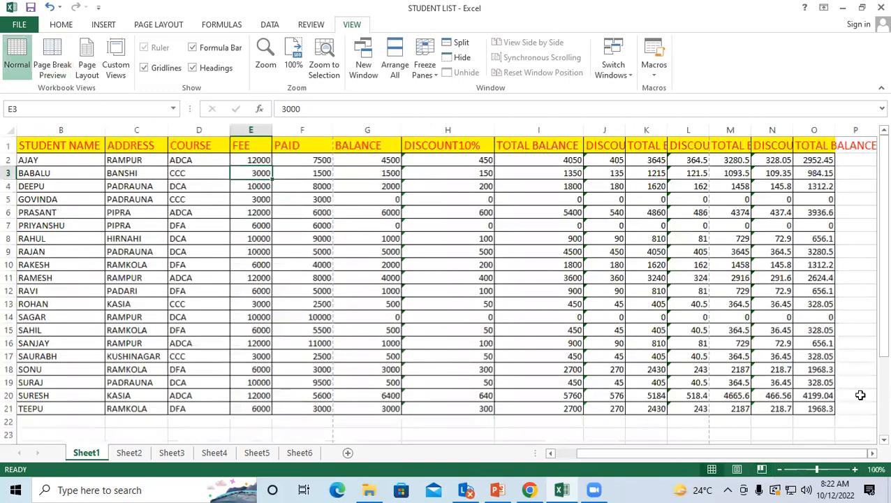
Extend the repeated discount and total balance columns to column W and review the wider table in Page Break Preview, ending in Normal view
{"action": "left_click_drag", "start_coordinate": [678, 147], "coordinate": [582, 357]}
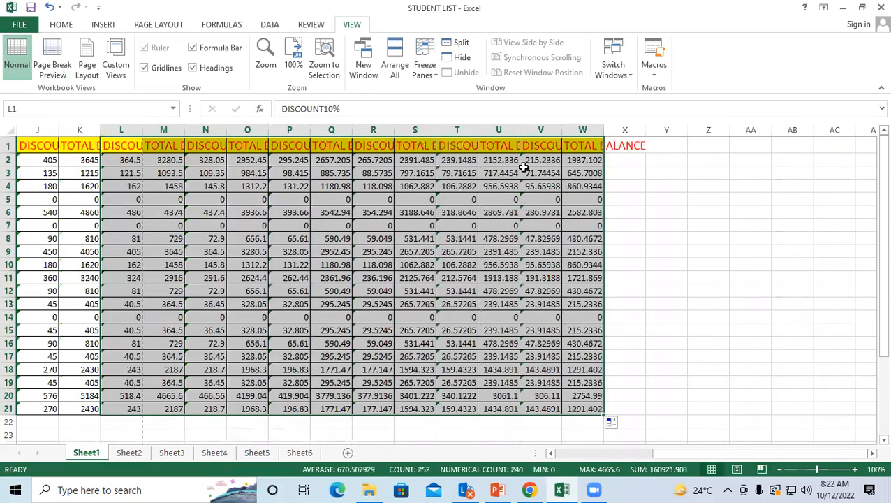
{"action": "left_click", "coordinate": [390, 201]}
{"action": "left_click", "coordinate": [59, 48]}
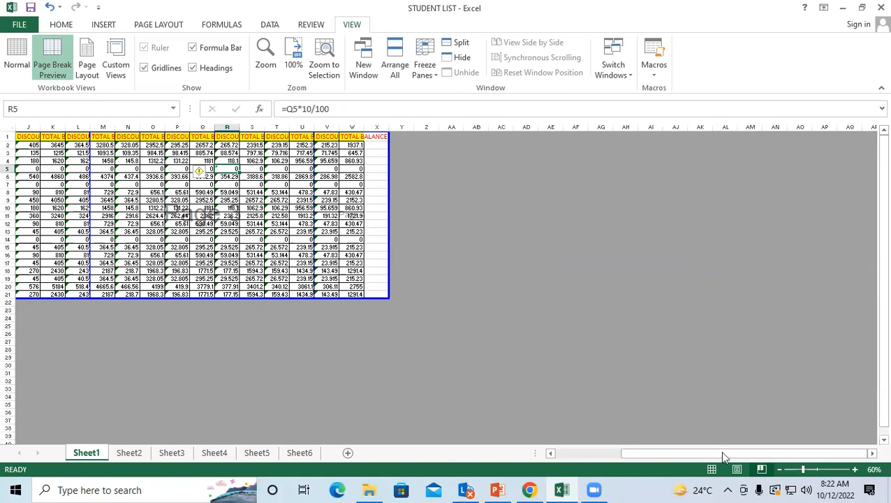
{"action": "left_click_drag", "start_coordinate": [722, 453], "coordinate": [721, 453]}
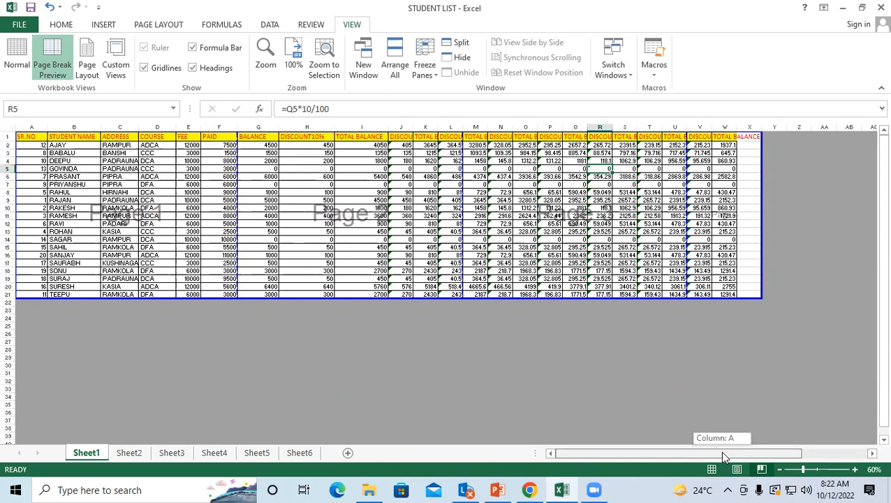
{"action": "left_click_drag", "start_coordinate": [723, 454], "coordinate": [723, 454]}
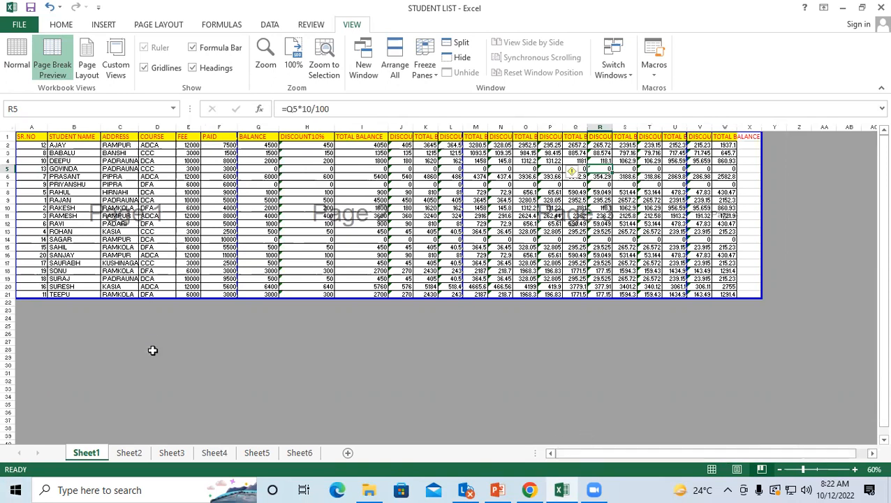
{"action": "left_click", "coordinate": [18, 57]}
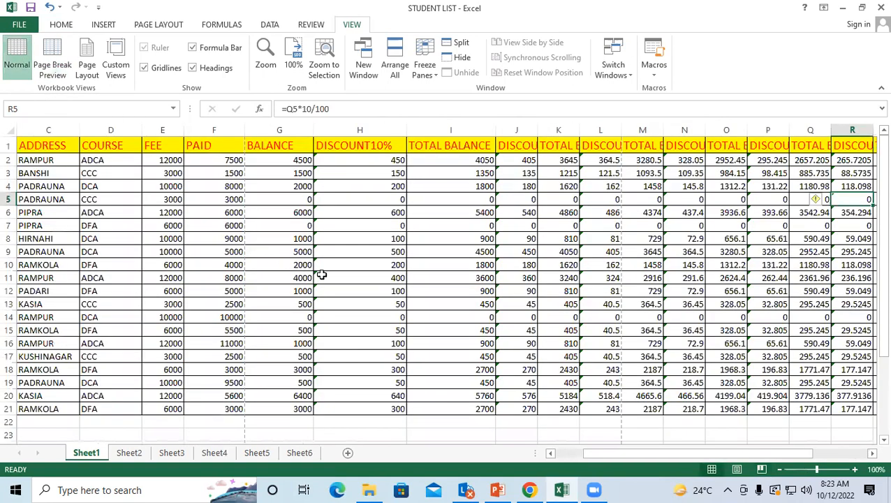
{"action": "left_click", "coordinate": [322, 276]}
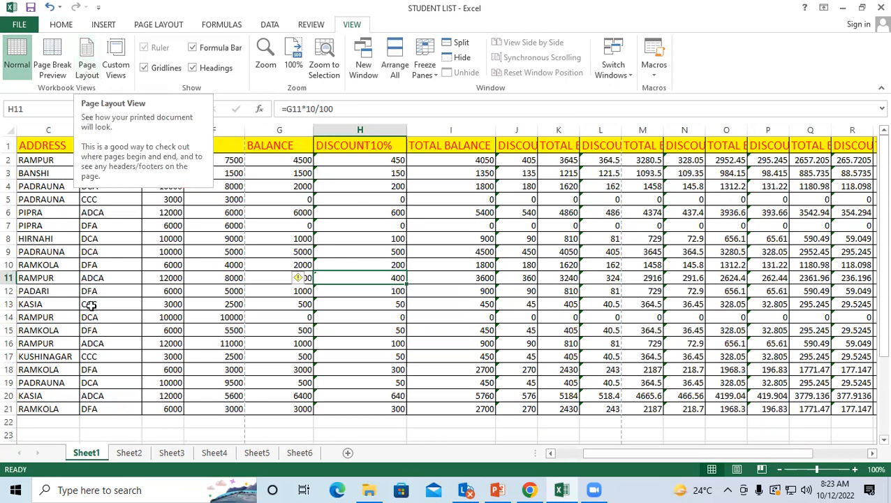
Examine how the student table spreads over the printed pages in Page Layout view, and return to Normal view
{"action": "left_click", "coordinate": [87, 46]}
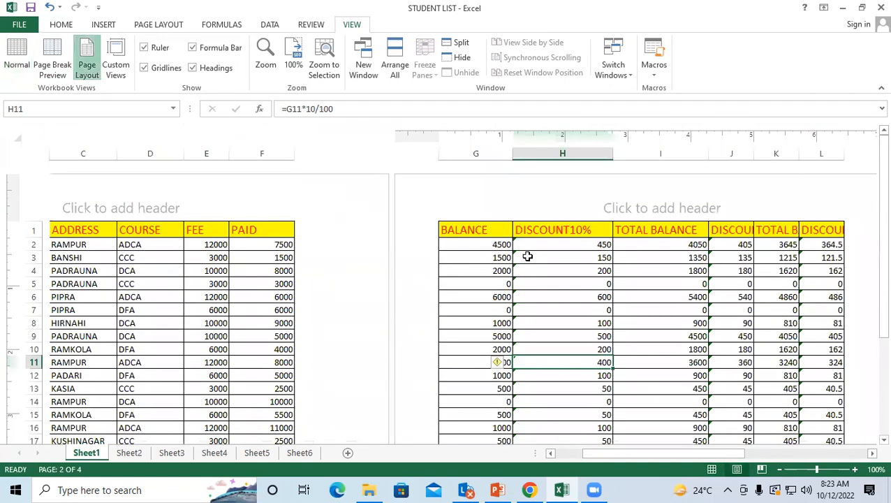
{"action": "scroll", "coordinate": [563, 224], "scroll_direction": "down", "scroll_amount": 5}
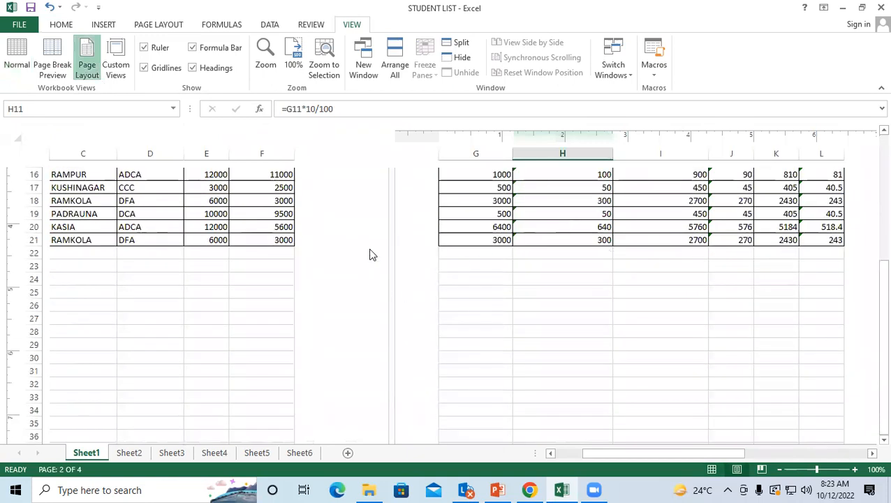
{"action": "scroll", "coordinate": [374, 249], "scroll_direction": "up", "scroll_amount": 5}
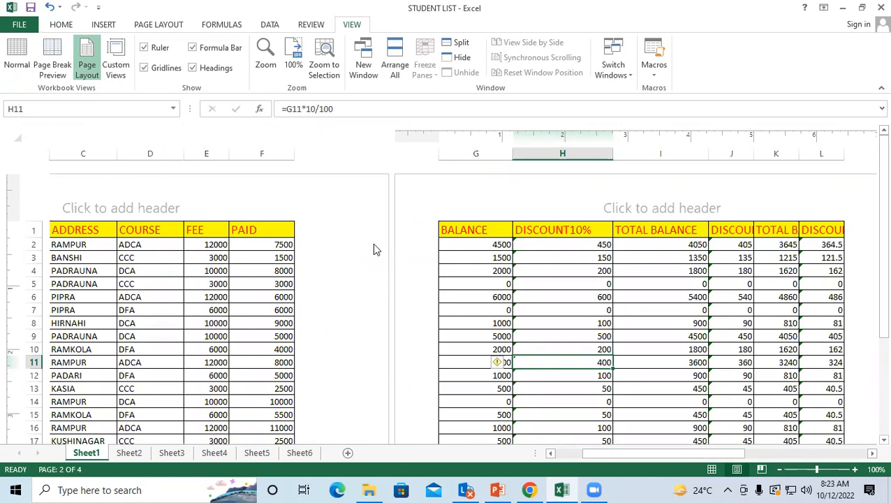
{"action": "scroll", "coordinate": [235, 231], "scroll_direction": "down", "scroll_amount": 4}
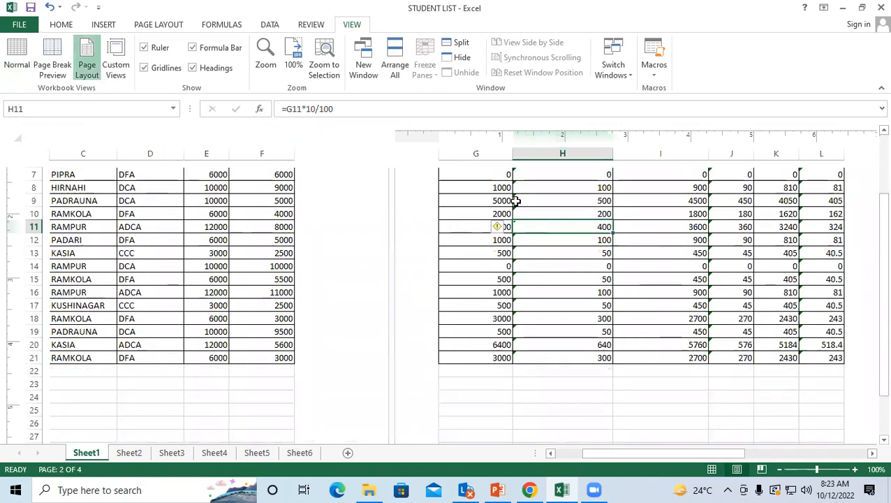
{"action": "scroll", "coordinate": [515, 200], "scroll_direction": "down", "scroll_amount": 2}
{"action": "scroll", "coordinate": [515, 201], "scroll_direction": "up", "scroll_amount": 5}
{"action": "left_click_drag", "start_coordinate": [593, 452], "coordinate": [823, 449]}
{"action": "left_click", "coordinate": [871, 454]}
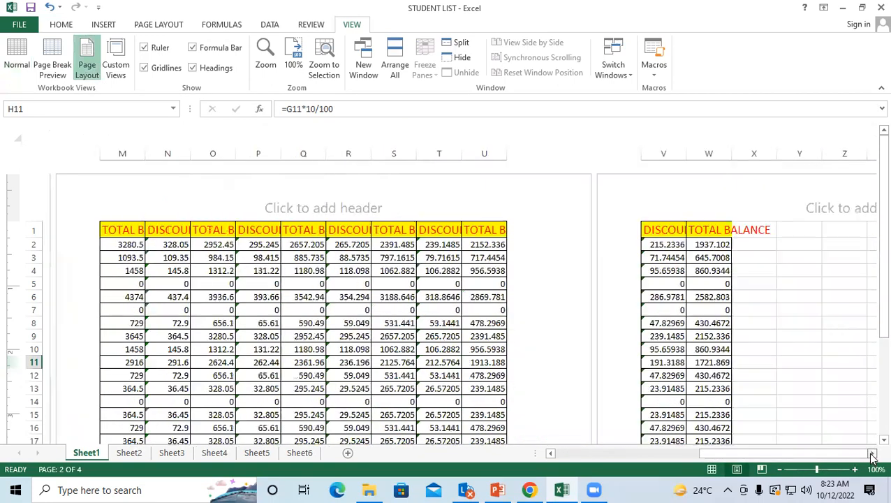
{"action": "left_click", "coordinate": [871, 454]}
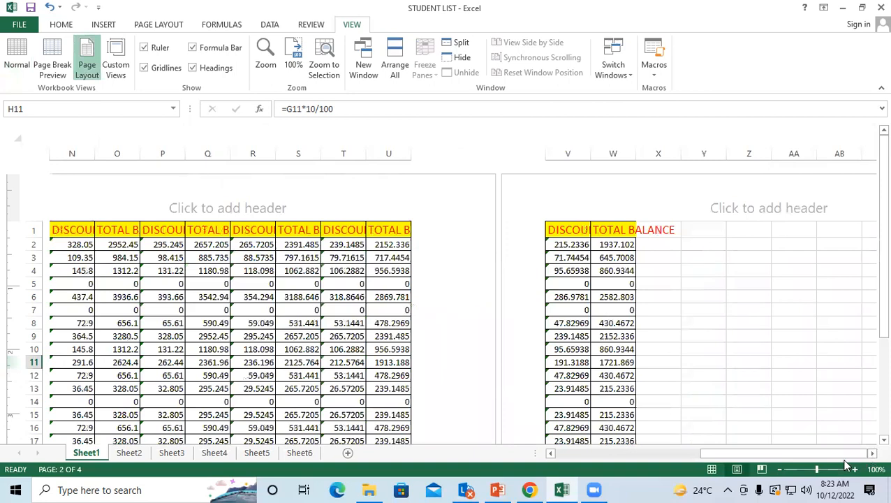
{"action": "left_click_drag", "start_coordinate": [796, 453], "coordinate": [670, 470]}
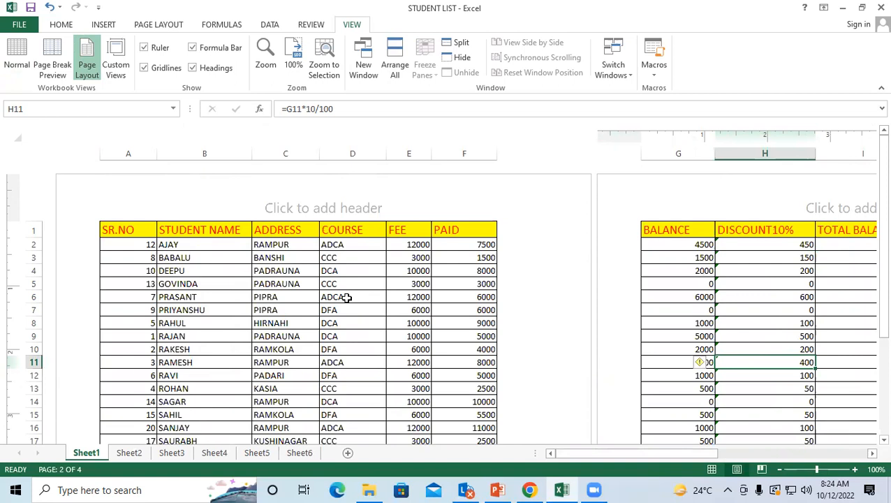
{"action": "left_click", "coordinate": [19, 52]}
{"action": "left_click", "coordinate": [308, 226]}
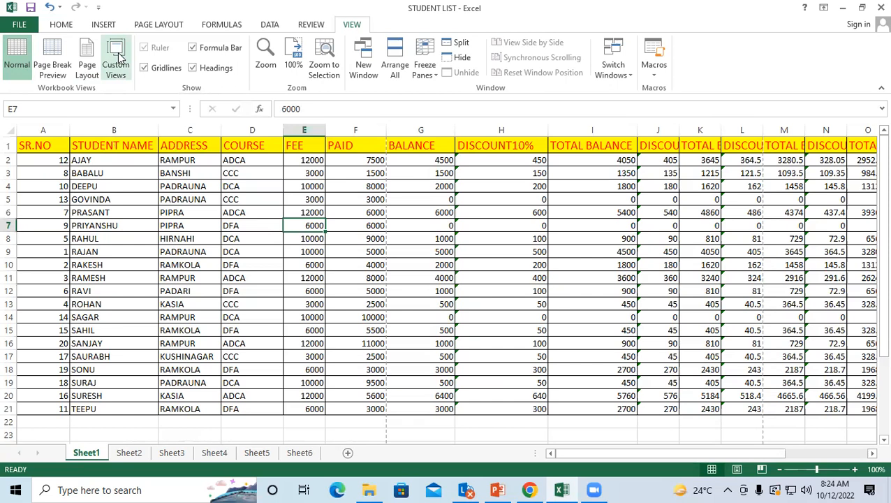
Look through the contents of Sheet2 to Sheet6 and return to Sheet1
{"action": "left_click", "coordinate": [138, 450]}
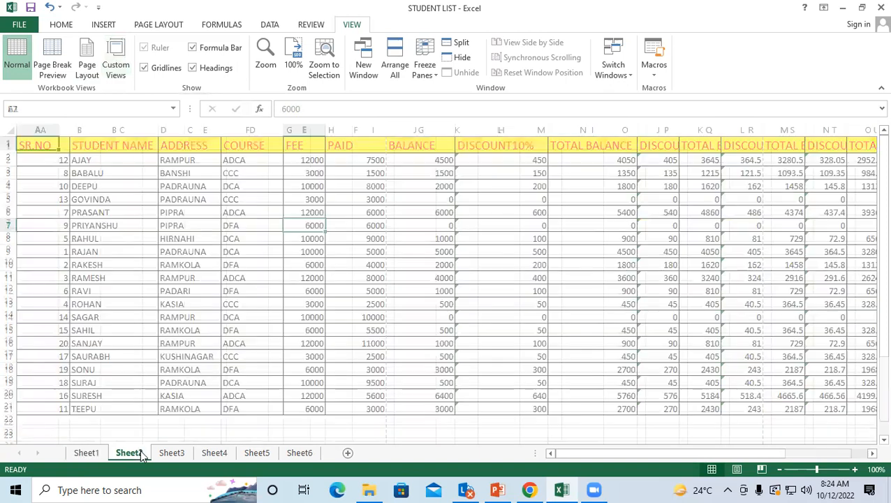
{"action": "left_click", "coordinate": [167, 452]}
{"action": "left_click", "coordinate": [211, 452]}
{"action": "left_click", "coordinate": [257, 452]}
{"action": "left_click", "coordinate": [287, 452]}
{"action": "left_click", "coordinate": [257, 452]}
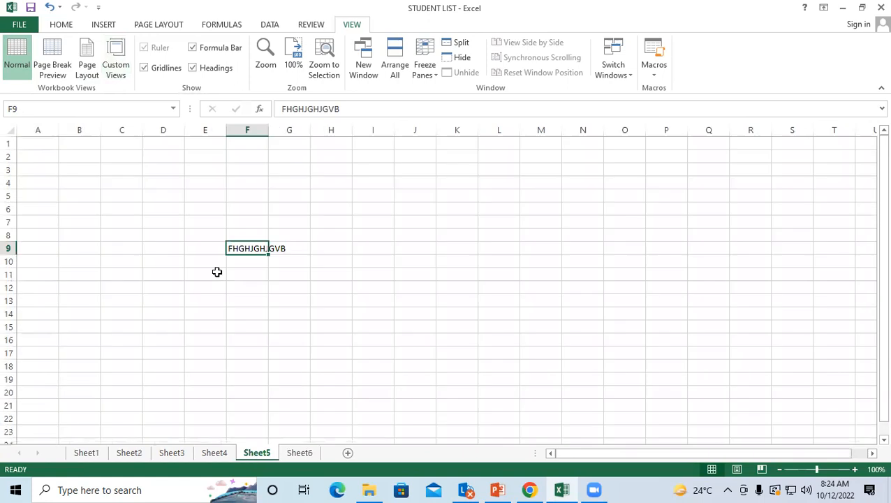
{"action": "left_click", "coordinate": [213, 452]}
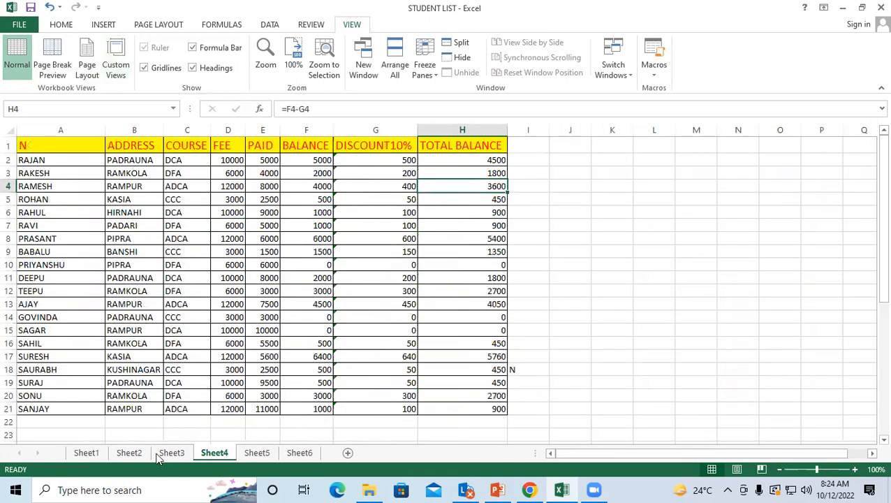
{"action": "left_click", "coordinate": [91, 454]}
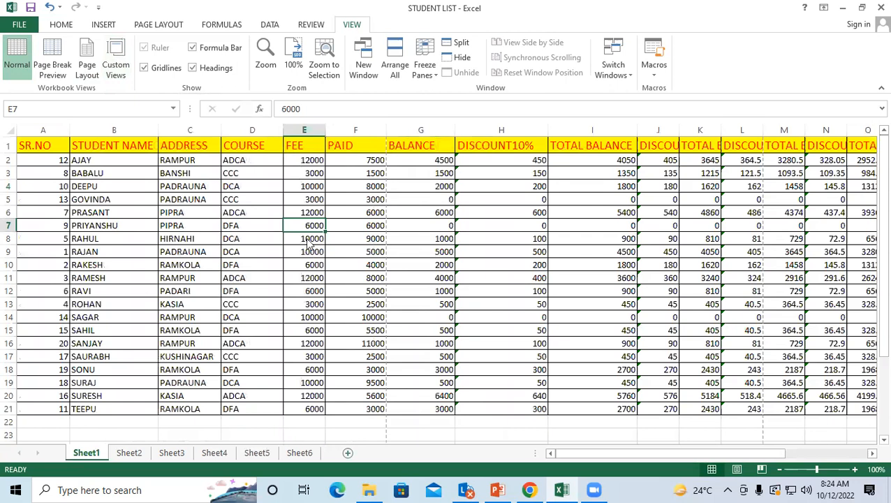
Go to Sheet5 and delete the saved custom views 1 and 5
{"action": "left_click", "coordinate": [301, 449]}
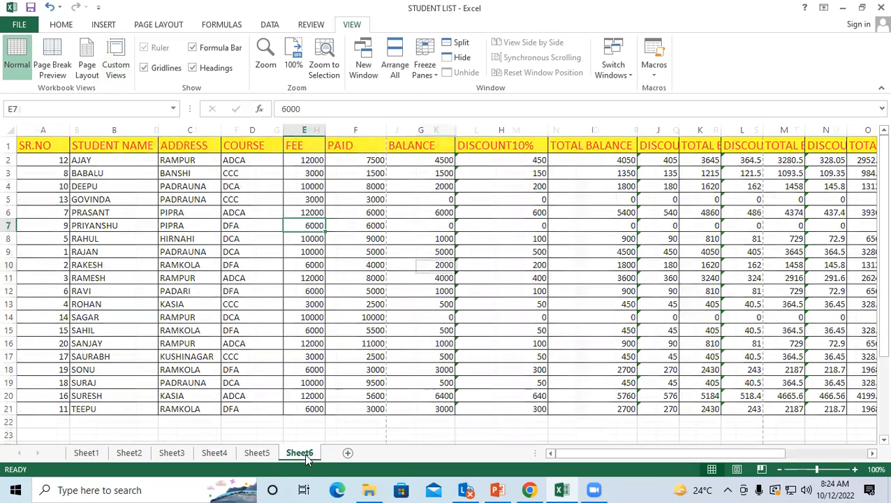
{"action": "left_click", "coordinate": [258, 452]}
{"action": "left_click", "coordinate": [289, 297]}
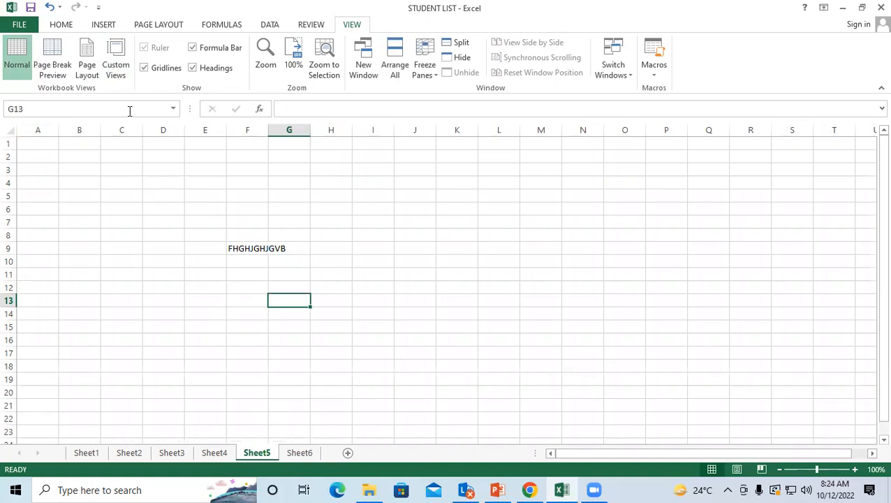
{"action": "left_click", "coordinate": [116, 50]}
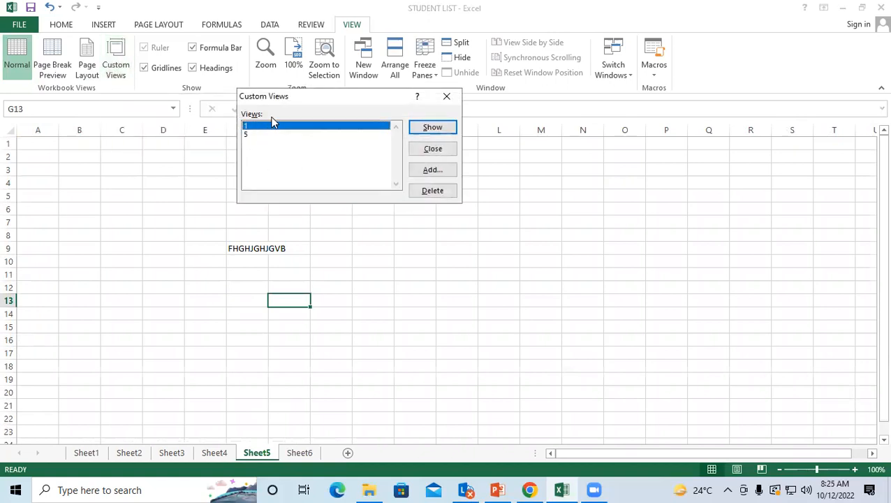
{"action": "left_click", "coordinate": [437, 192]}
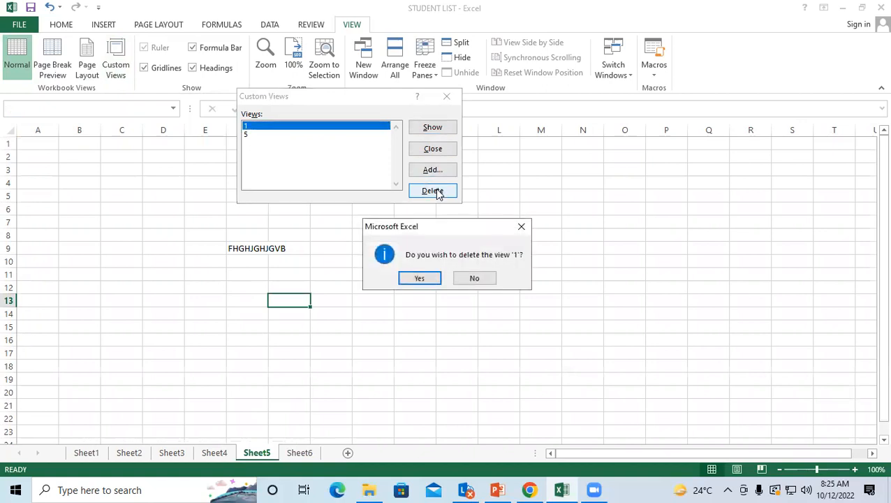
{"action": "left_click", "coordinate": [425, 278]}
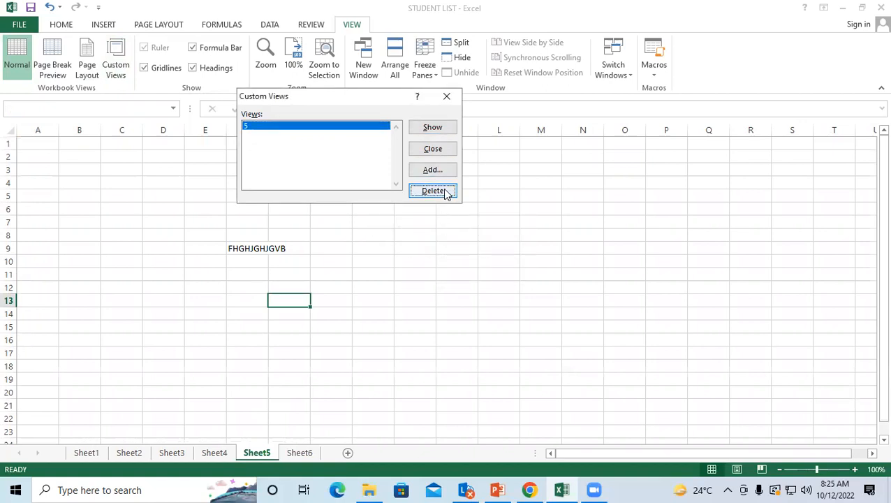
{"action": "left_click", "coordinate": [445, 192]}
{"action": "left_click", "coordinate": [426, 279]}
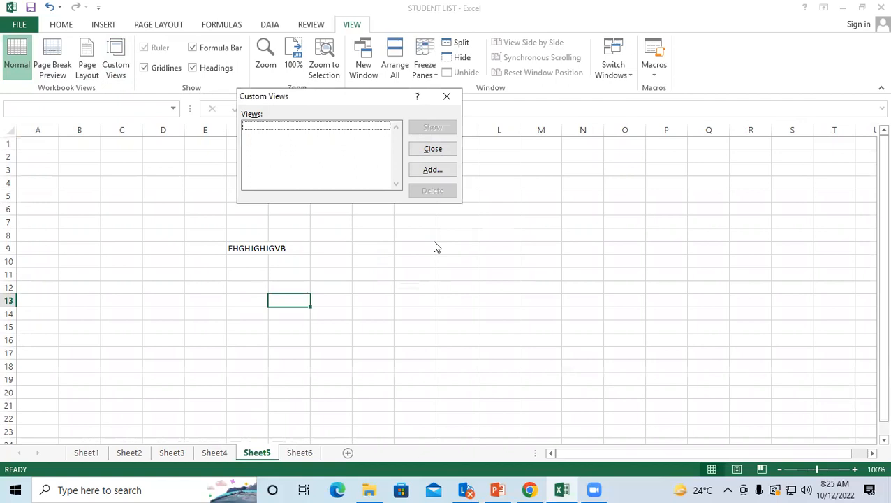
{"action": "left_click", "coordinate": [446, 96]}
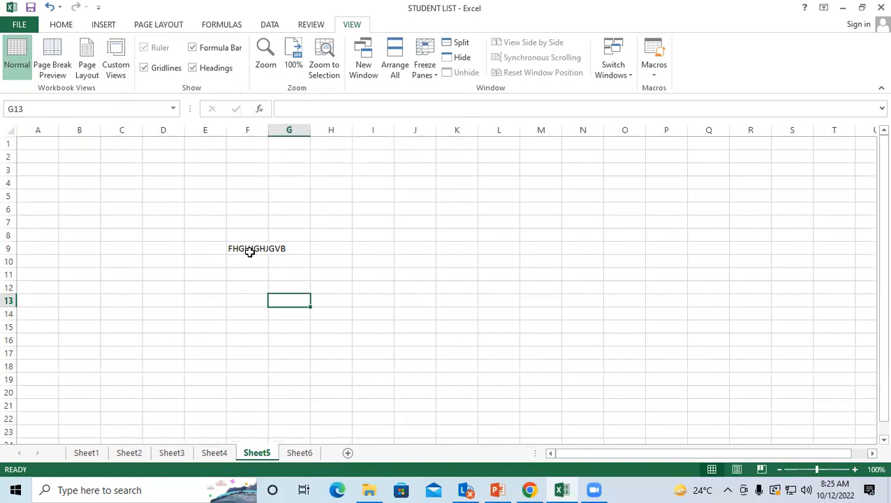
Save a custom view named s6 with cell F9 selected on Sheet5, keeping print settings and hidden rows, columns and filter settings included
{"action": "left_click", "coordinate": [239, 285]}
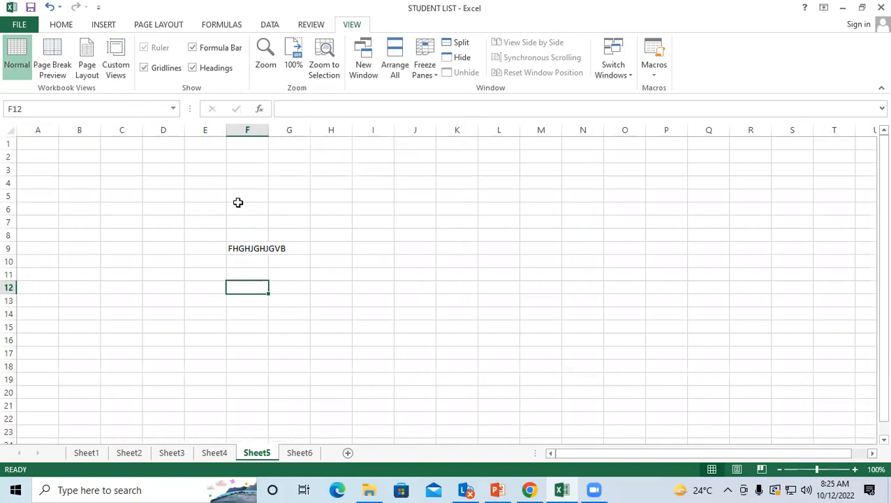
{"action": "left_click", "coordinate": [246, 247]}
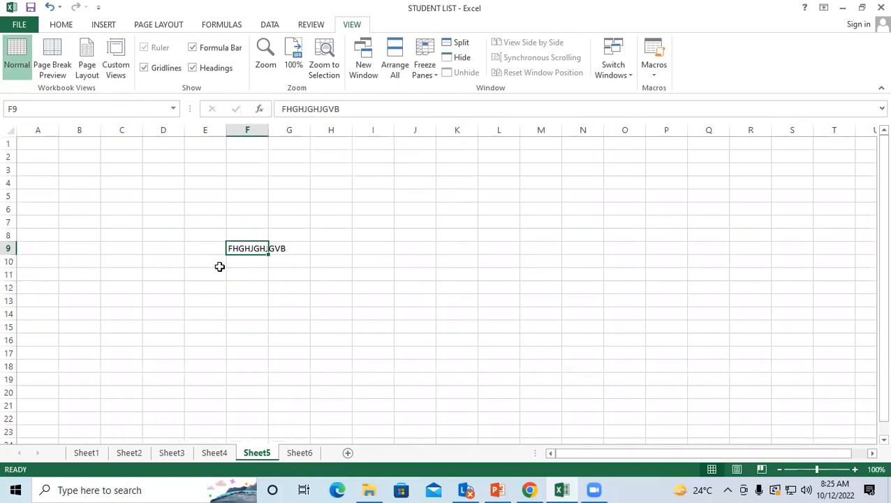
{"action": "left_click", "coordinate": [115, 61]}
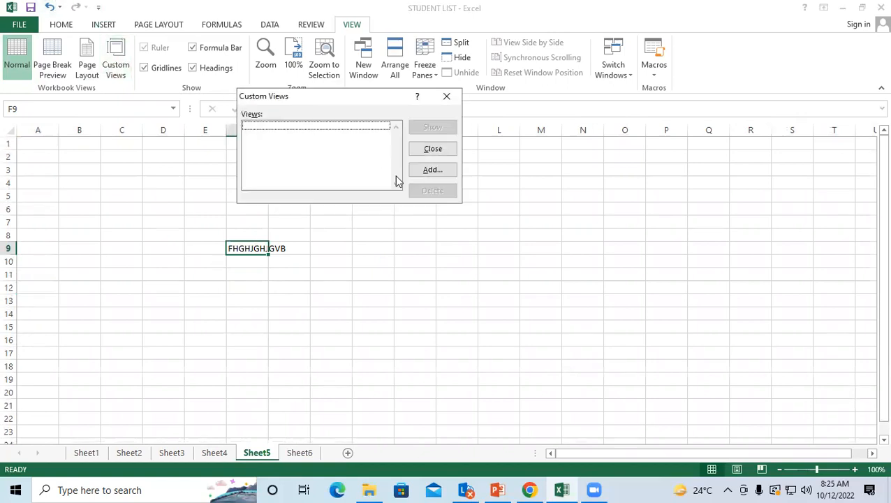
{"action": "left_click", "coordinate": [432, 170]}
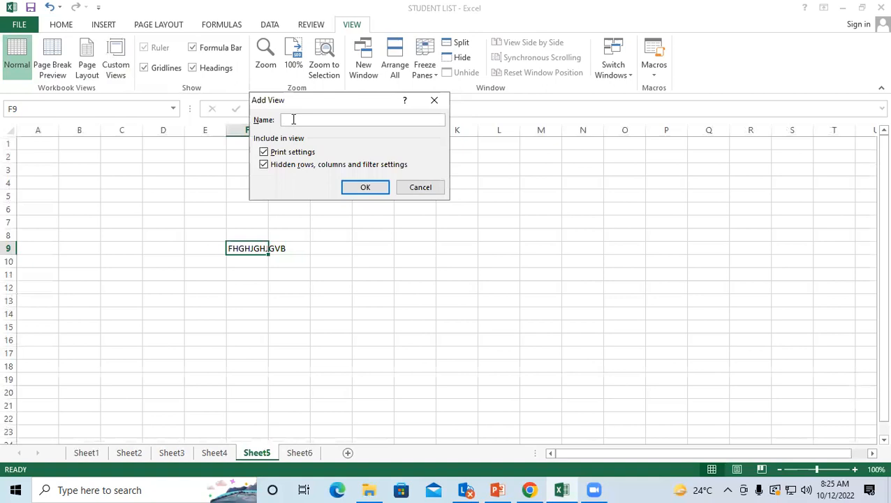
{"action": "type", "text": "s5"}
{"action": "key", "text": "BackSpace"}
{"action": "type", "text": "6"}
{"action": "left_click", "coordinate": [357, 185]}
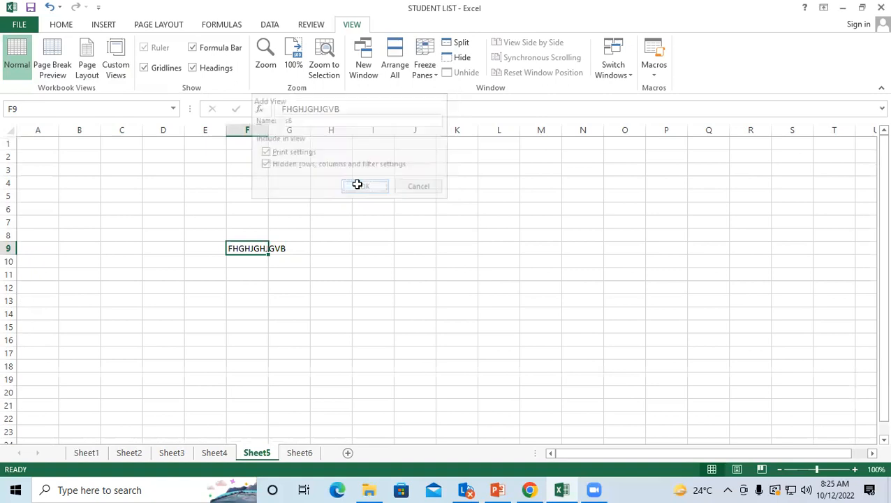
Save a custom view named s1 of the student list on Sheet1 with cell D9 selected
{"action": "left_click", "coordinate": [86, 452]}
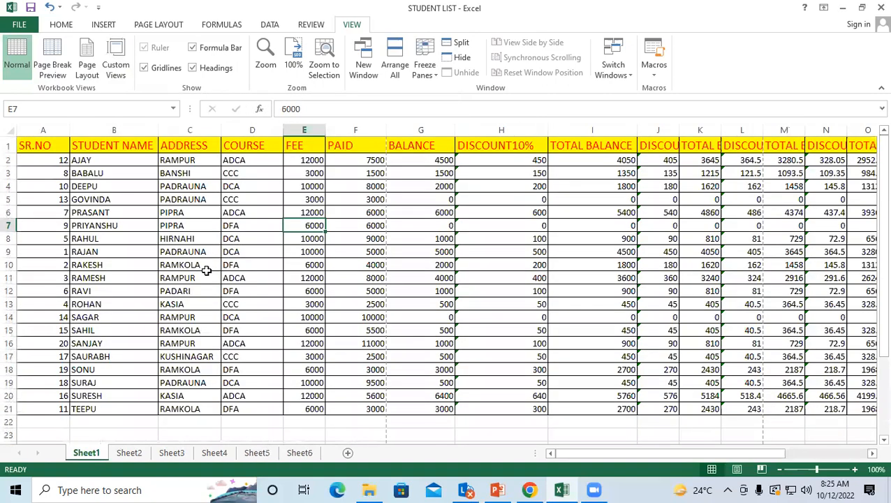
{"action": "left_click", "coordinate": [241, 251]}
{"action": "left_click", "coordinate": [118, 62]}
{"action": "left_click", "coordinate": [432, 171]}
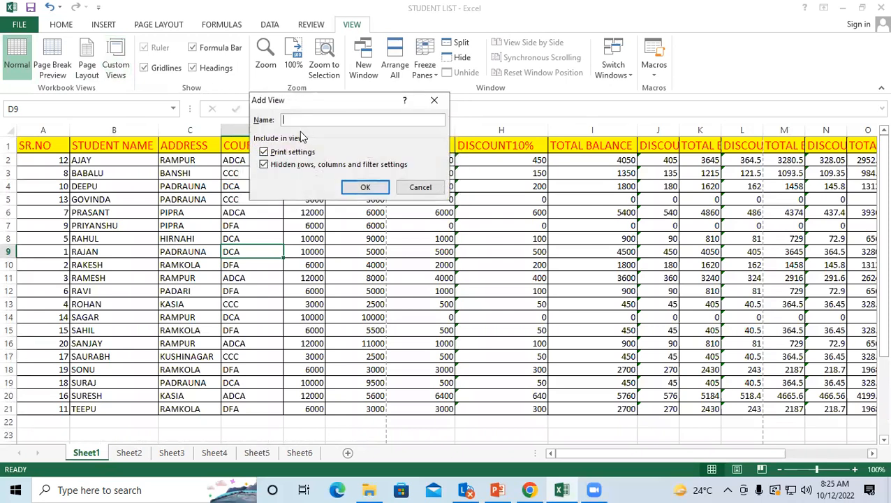
{"action": "type", "text": "s1"}
{"action": "left_click", "coordinate": [365, 187]}
{"action": "left_click", "coordinate": [399, 200]}
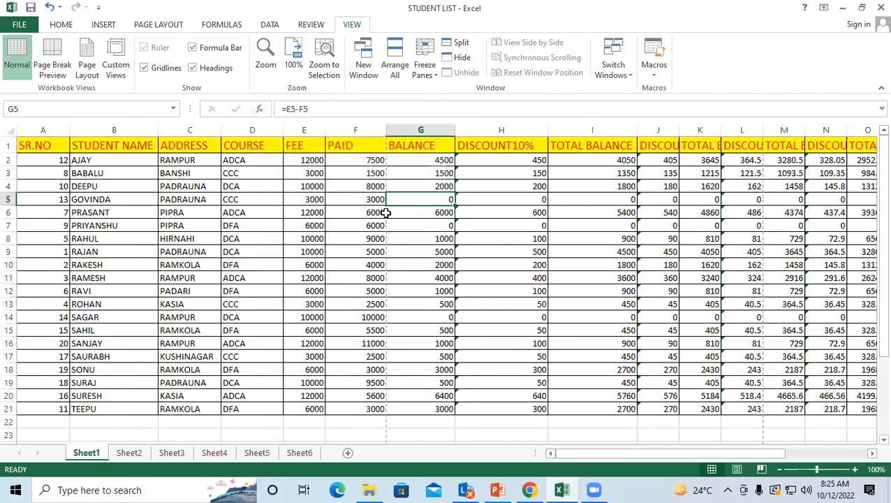
{"action": "left_click", "coordinate": [331, 276]}
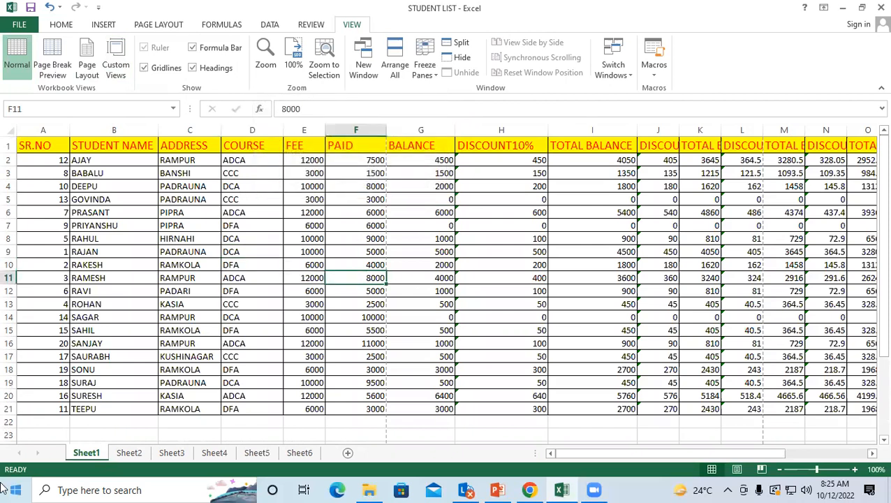
Insert 14 blank worksheets after Sheet1 and return to the beginning of the sheet list
{"action": "left_click", "coordinate": [347, 453]}
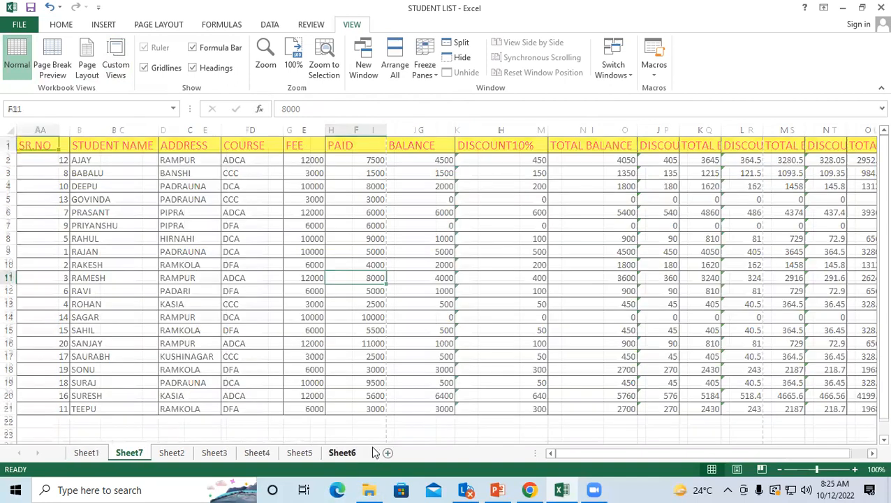
{"action": "left_click", "coordinate": [388, 453]}
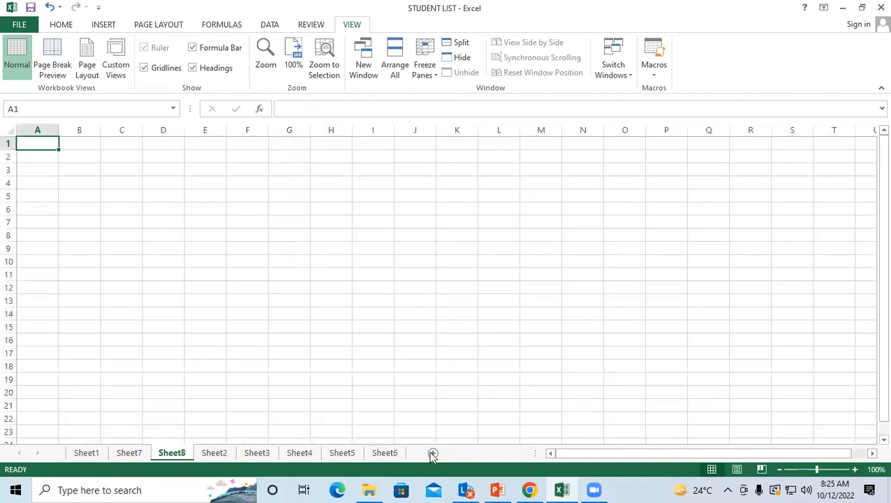
{"action": "left_click", "coordinate": [466, 452]}
{"action": "left_click", "coordinate": [473, 453]}
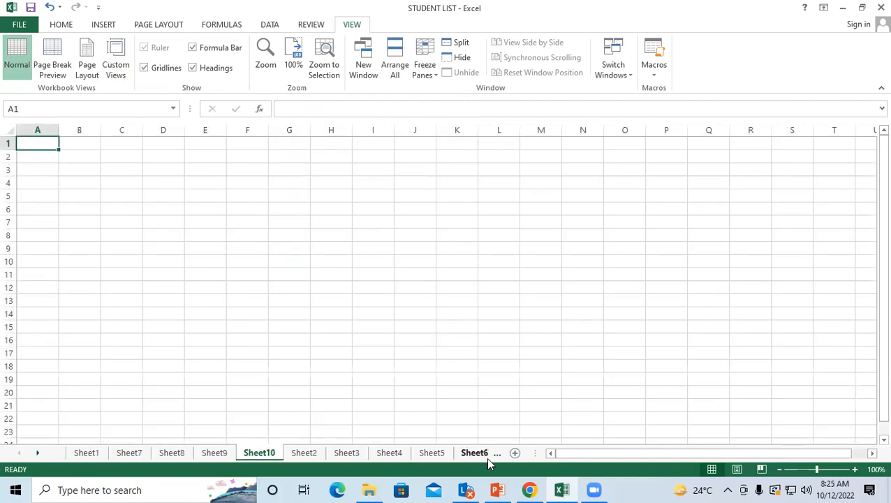
{"action": "left_click", "coordinate": [516, 453]}
{"action": "left_click", "coordinate": [519, 452]}
{"action": "left_click", "coordinate": [518, 452]}
{"action": "left_click", "coordinate": [518, 452]}
{"action": "left_click", "coordinate": [519, 451]}
{"action": "left_click", "coordinate": [518, 452]}
{"action": "left_click", "coordinate": [518, 452]}
{"action": "left_click", "coordinate": [518, 452]}
{"action": "left_click", "coordinate": [519, 452]}
{"action": "left_click", "coordinate": [519, 452]}
{"action": "left_click", "coordinate": [20, 453]}
{"action": "left_click", "coordinate": [20, 454]}
{"action": "left_click", "coordinate": [20, 454]}
{"action": "left_click", "coordinate": [19, 453]}
{"action": "left_click", "coordinate": [20, 454]}
{"action": "left_click", "coordinate": [19, 454]}
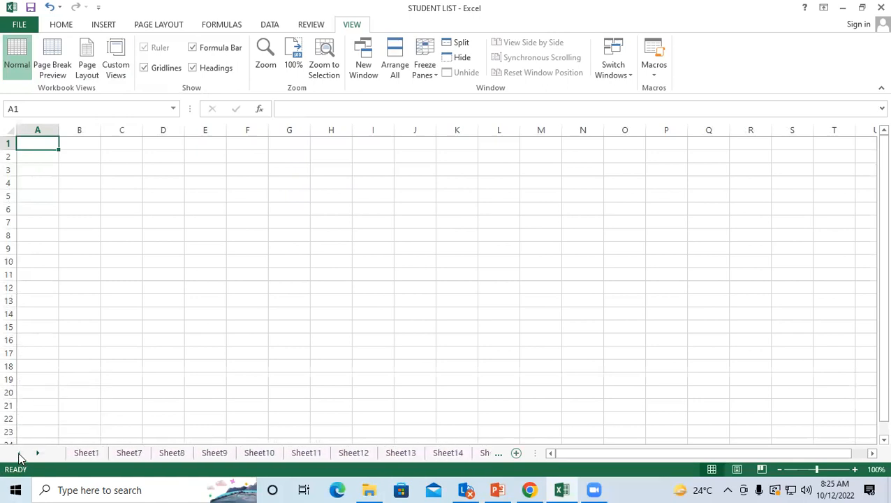
Show the custom view s1 to jump from the blank sheet to the student list
{"action": "left_click", "coordinate": [230, 157]}
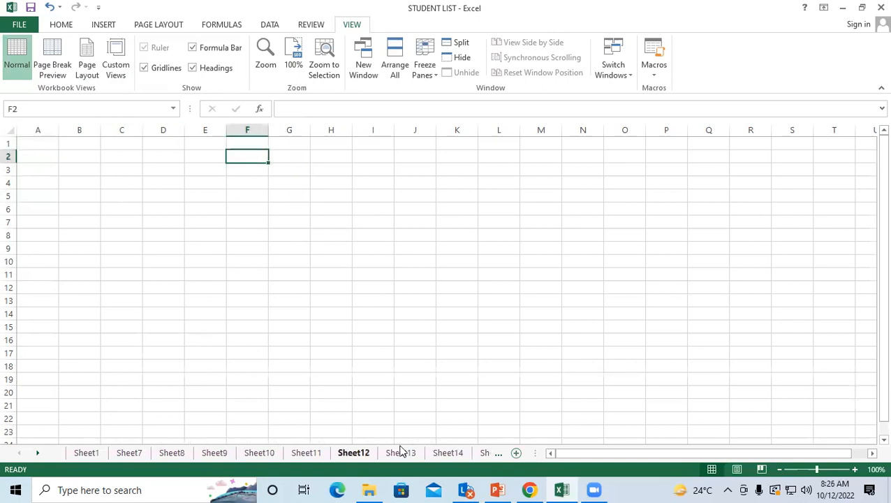
{"action": "left_click", "coordinate": [116, 63]}
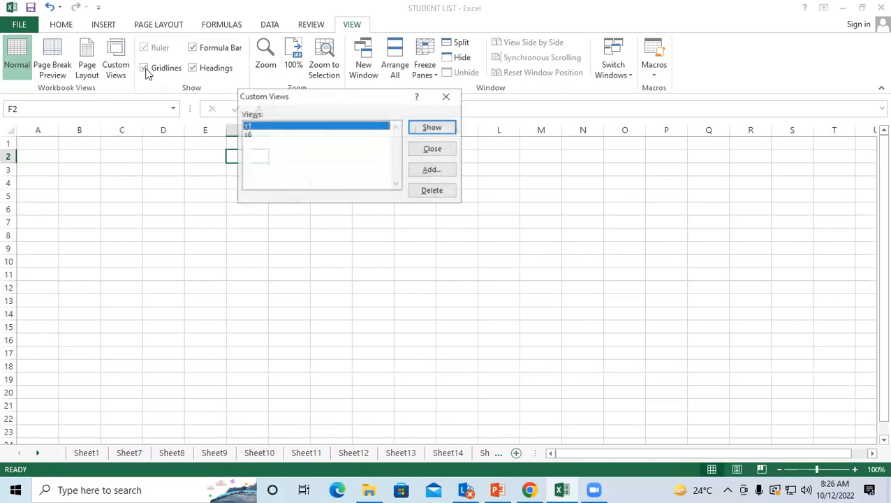
{"action": "left_click", "coordinate": [426, 128]}
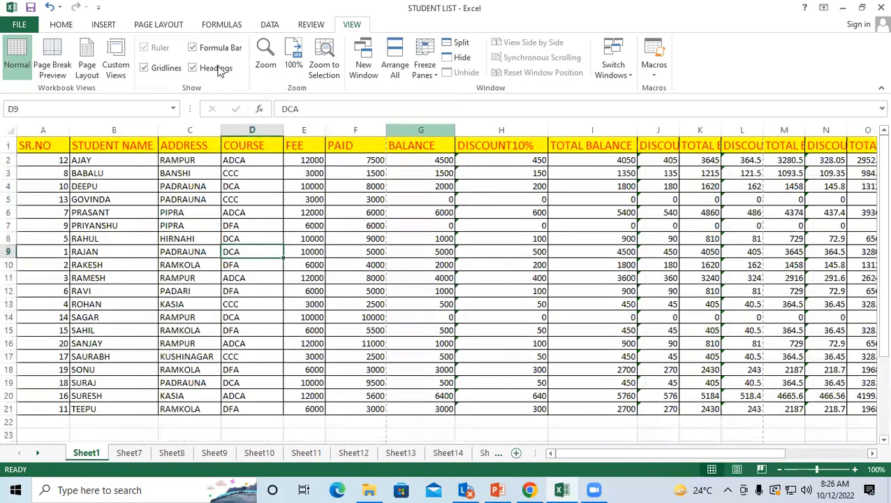
Show the custom view s6 to jump to cell F9 on Sheet5, and apply the same view once more
{"action": "left_click", "coordinate": [115, 64]}
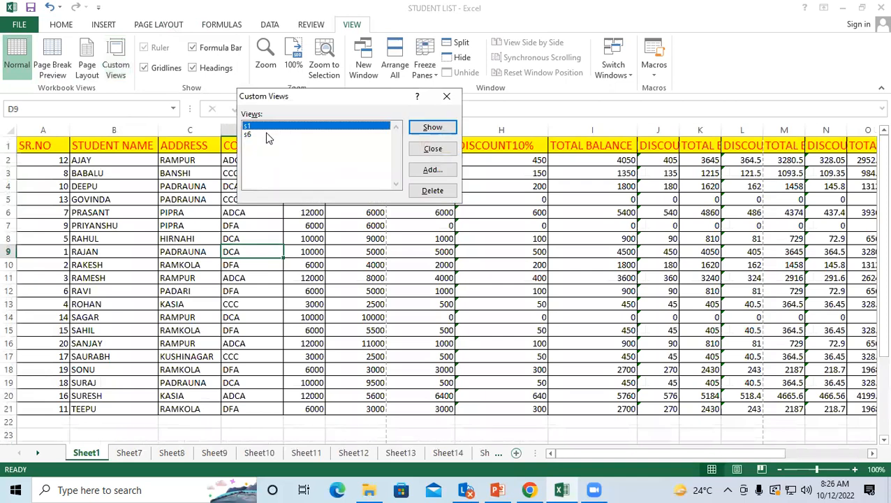
{"action": "left_click", "coordinate": [267, 135]}
{"action": "left_click", "coordinate": [433, 127]}
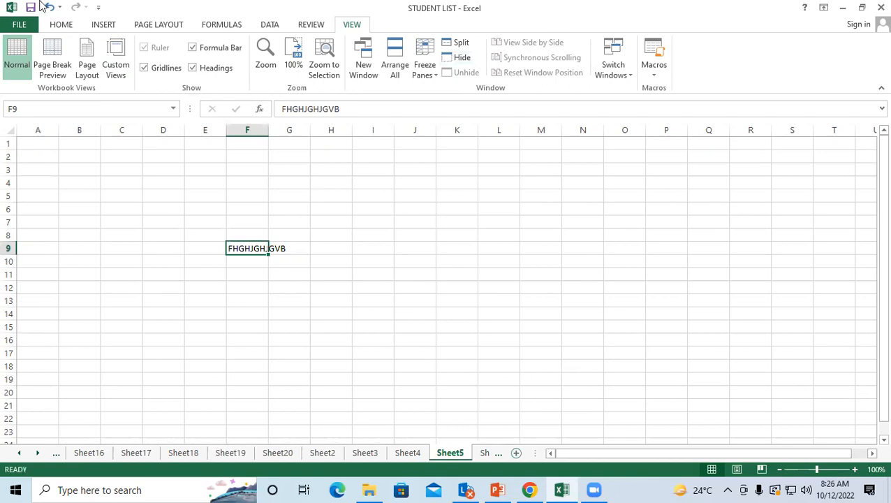
{"action": "left_click", "coordinate": [108, 67]}
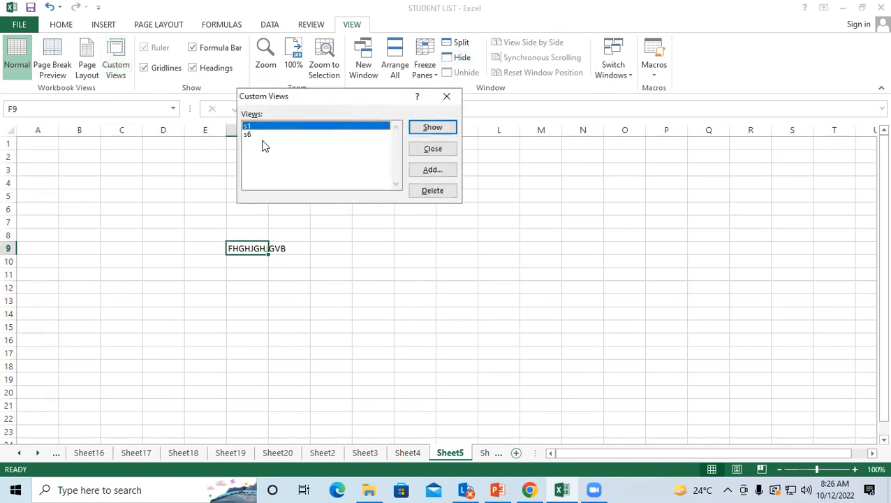
{"action": "left_click", "coordinate": [276, 134]}
{"action": "left_click", "coordinate": [437, 129]}
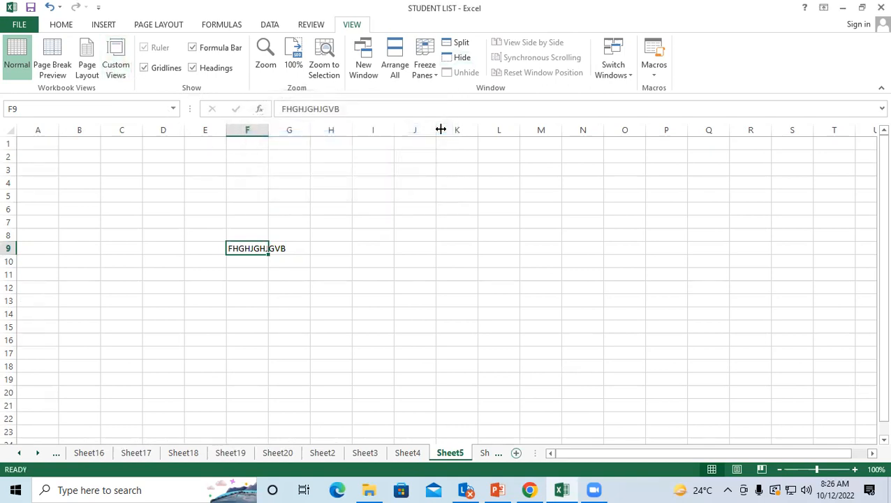
Return to the student list through the custom view s1, and open the blank Sheet8
{"action": "left_click", "coordinate": [117, 70]}
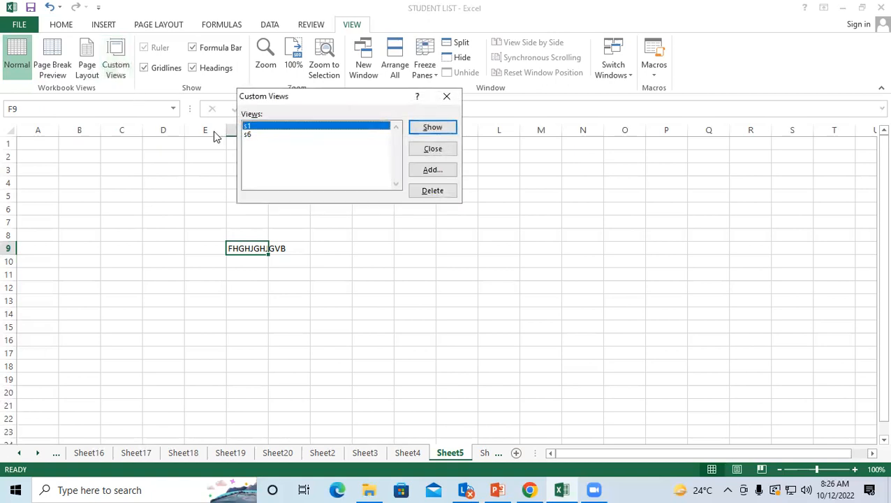
{"action": "left_click", "coordinate": [432, 128]}
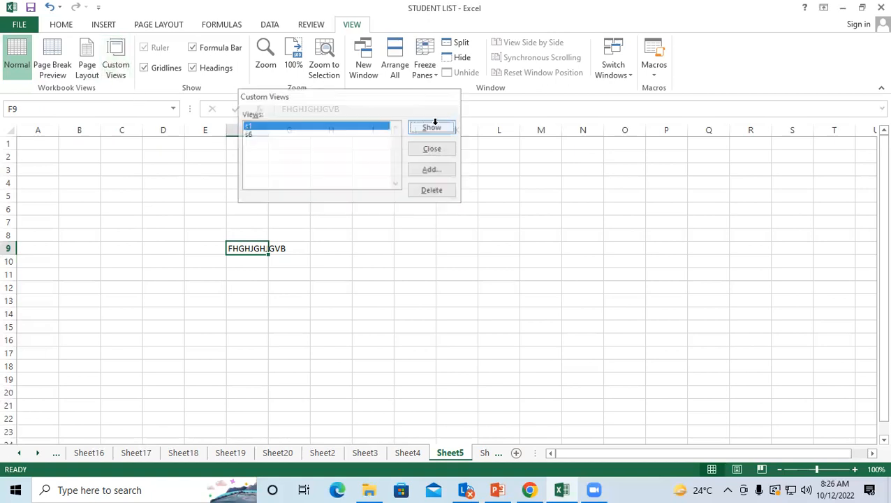
{"action": "left_click", "coordinate": [129, 452]}
{"action": "left_click", "coordinate": [167, 452]}
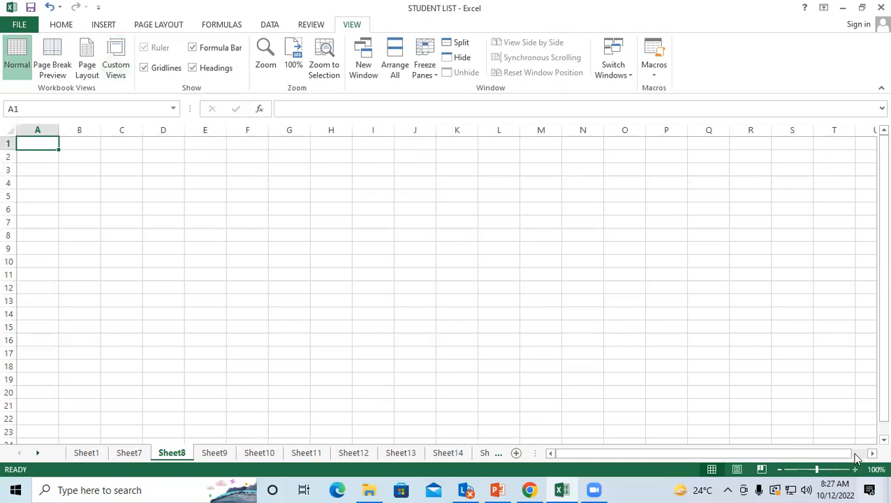
{"action": "left_click", "coordinate": [148, 191]}
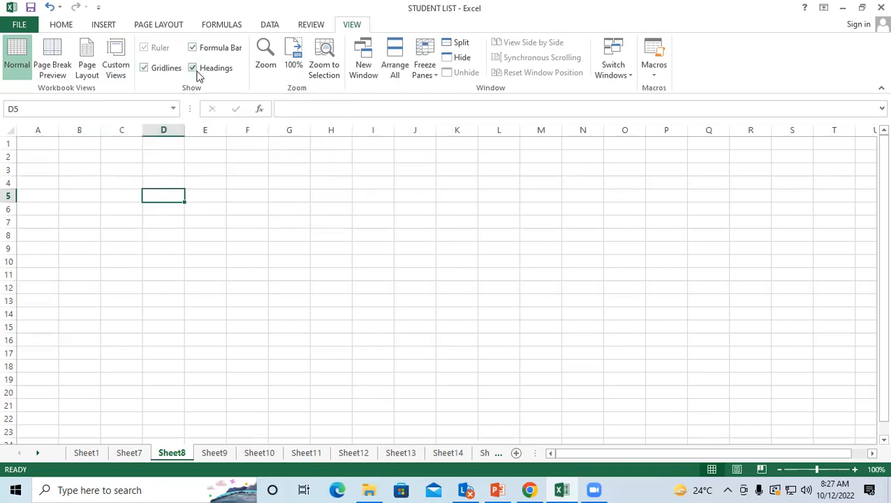
{"action": "left_click", "coordinate": [234, 210]}
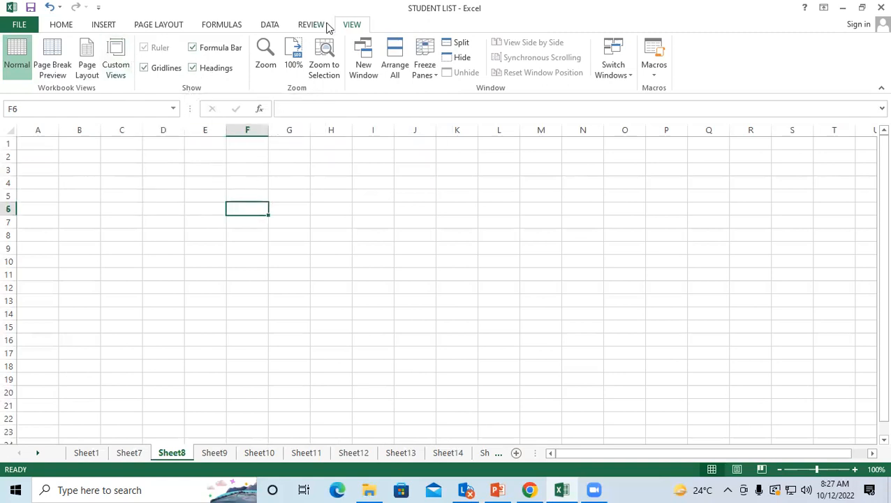
{"action": "key", "text": "ctrl+n"}
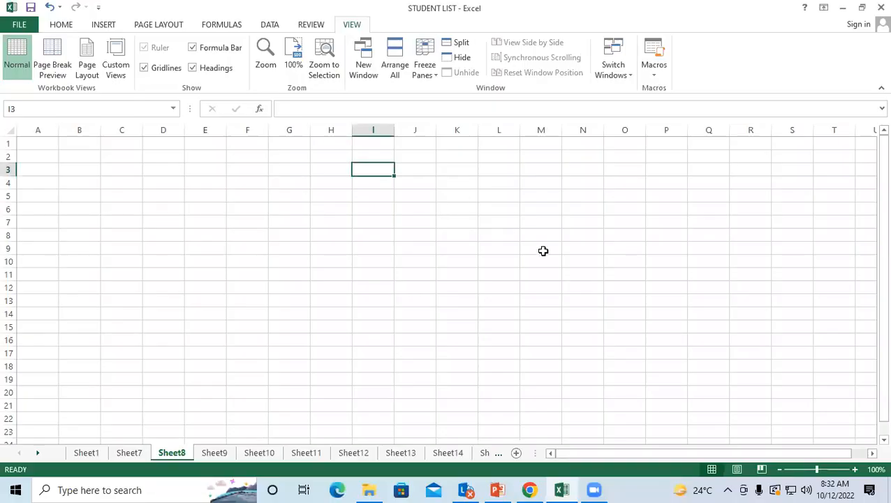
{"action": "left_click", "coordinate": [315, 204]}
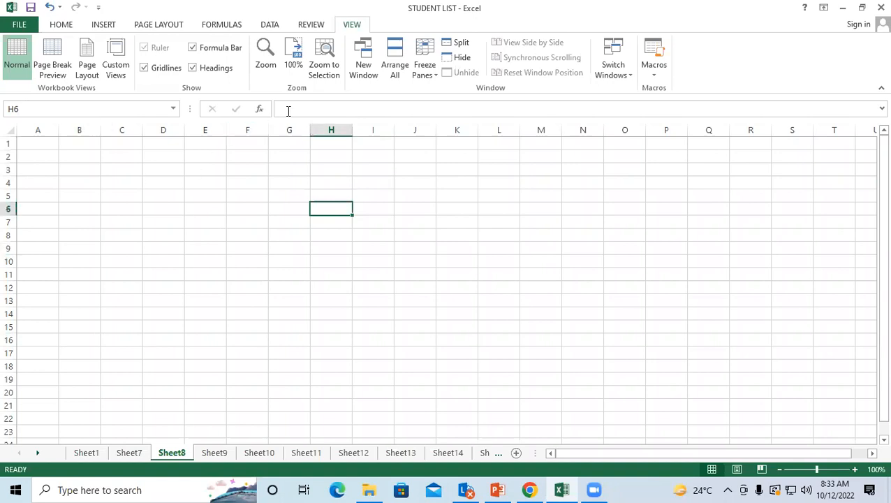
{"action": "left_click", "coordinate": [302, 258]}
{"action": "left_click", "coordinate": [334, 198]}
{"action": "left_click", "coordinate": [323, 222]}
{"action": "left_click", "coordinate": [438, 196]}
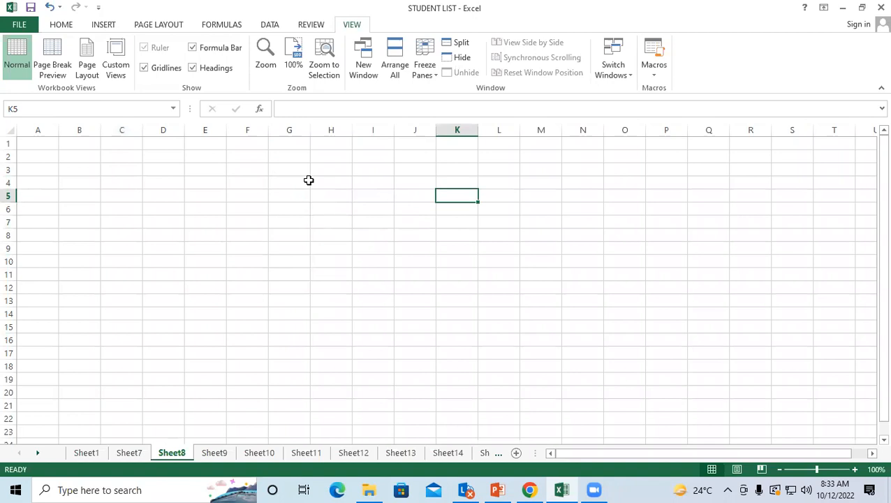
Hide the formula bar and the row and column headings on Sheet8
{"action": "left_click", "coordinate": [193, 50]}
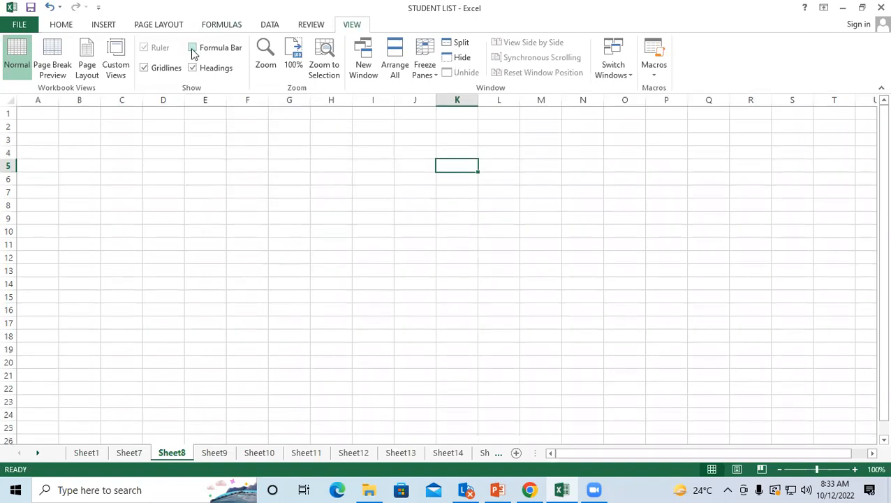
{"action": "left_click", "coordinate": [267, 156]}
{"action": "left_click", "coordinate": [404, 221]}
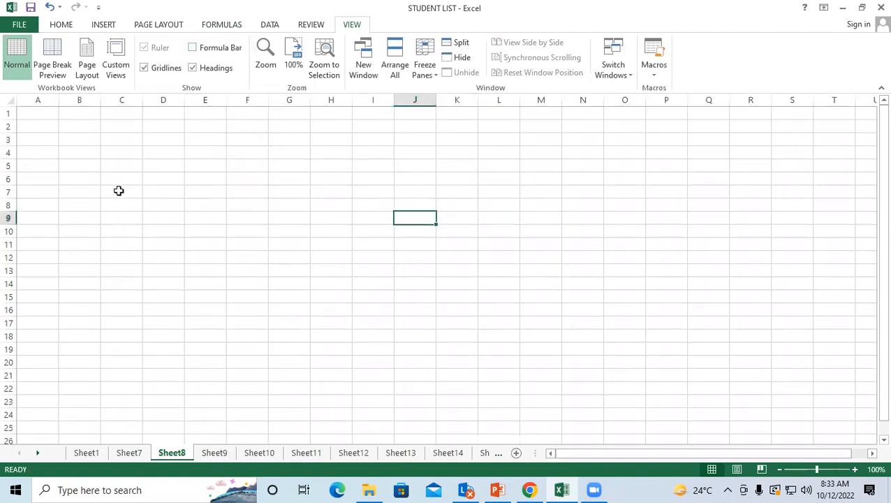
{"action": "left_click", "coordinate": [193, 68]}
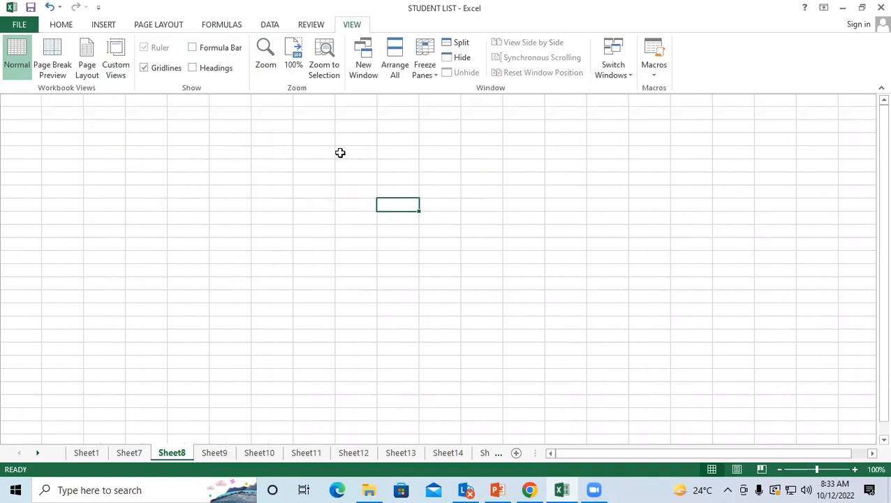
{"action": "left_click", "coordinate": [555, 163]}
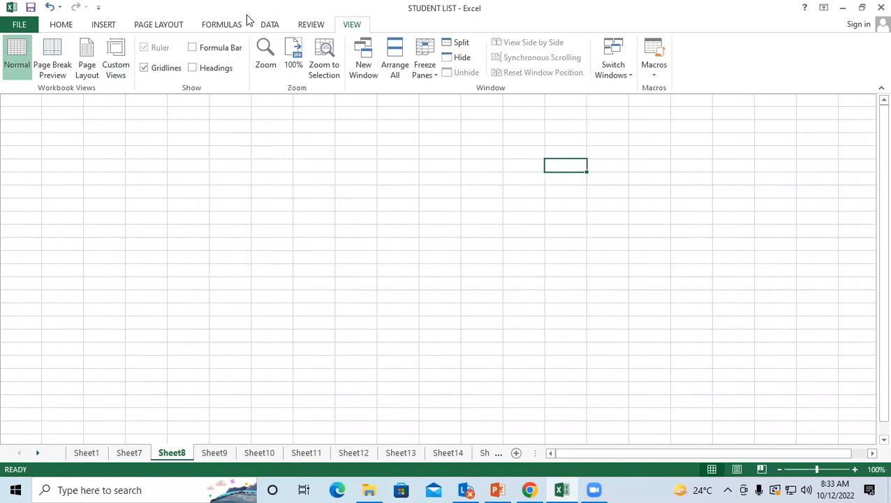
Show the formula bar again, hide it once more, and select a few cells on Sheet8
{"action": "left_click", "coordinate": [192, 48]}
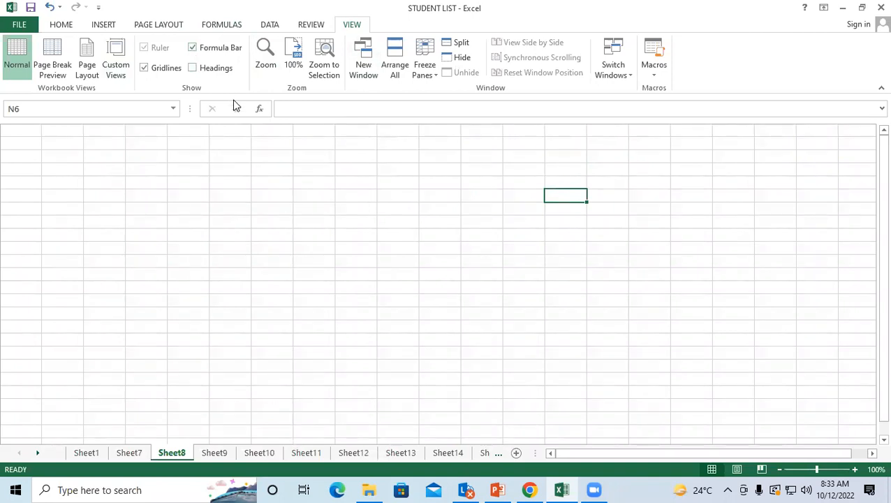
{"action": "left_click", "coordinate": [189, 49]}
{"action": "left_click", "coordinate": [228, 195]}
{"action": "left_click", "coordinate": [156, 161]}
{"action": "left_click", "coordinate": [398, 162]}
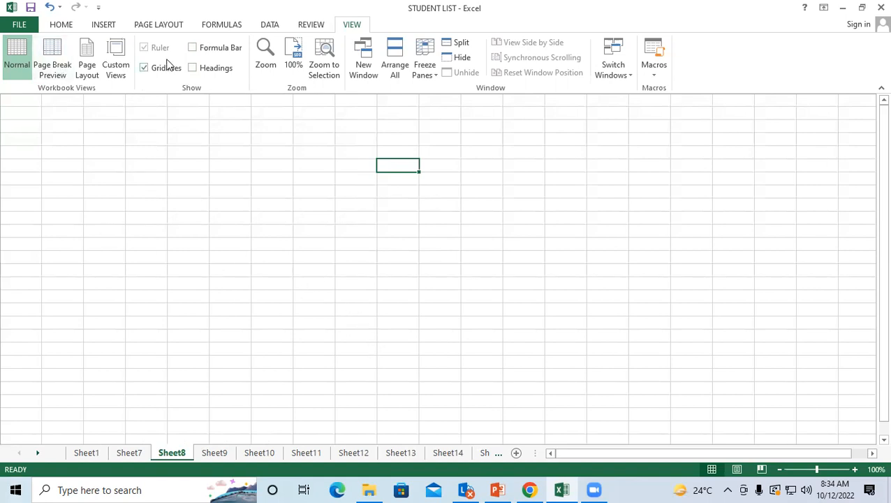
{"action": "left_click", "coordinate": [135, 153]}
{"action": "left_click", "coordinate": [134, 153]}
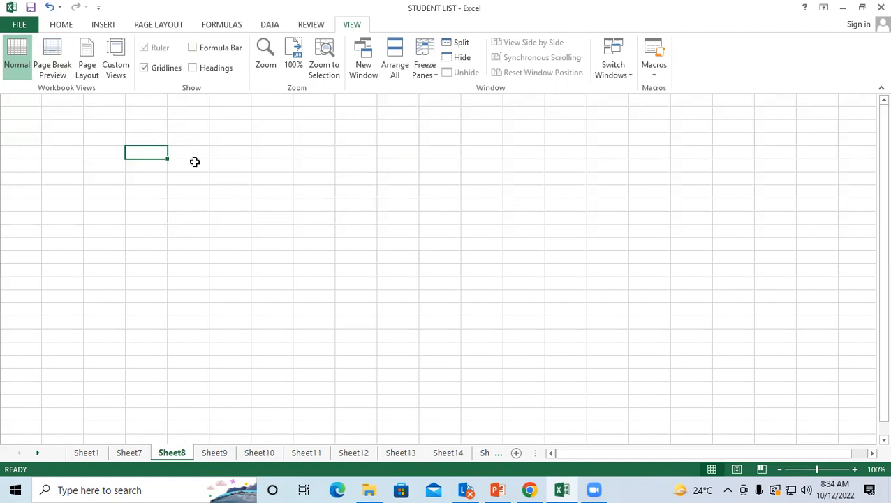
Hide the gridlines on Sheet8, select cells across the blank sheet, and switch the gridlines on and off again
{"action": "left_click", "coordinate": [144, 67]}
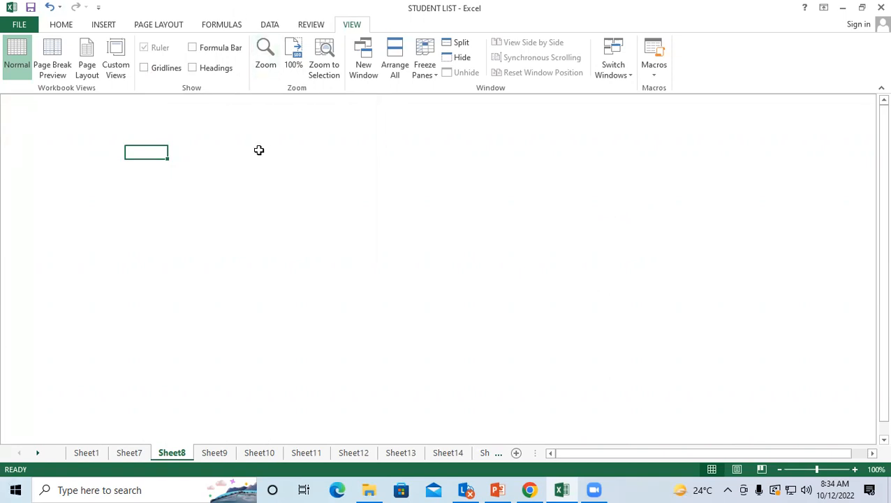
{"action": "left_click", "coordinate": [422, 167]}
{"action": "left_click", "coordinate": [439, 257]}
{"action": "left_click", "coordinate": [775, 271]}
{"action": "left_click", "coordinate": [539, 252]}
{"action": "left_click", "coordinate": [272, 231]}
{"action": "left_click", "coordinate": [230, 165]}
{"action": "left_click", "coordinate": [313, 165]}
{"action": "left_click", "coordinate": [355, 191]}
{"action": "left_click", "coordinate": [231, 192]}
{"action": "left_click", "coordinate": [397, 148]}
{"action": "left_click", "coordinate": [564, 190]}
{"action": "left_click", "coordinate": [439, 296]}
{"action": "left_click", "coordinate": [356, 261]}
{"action": "left_click", "coordinate": [329, 218]}
{"action": "left_click", "coordinate": [355, 178]}
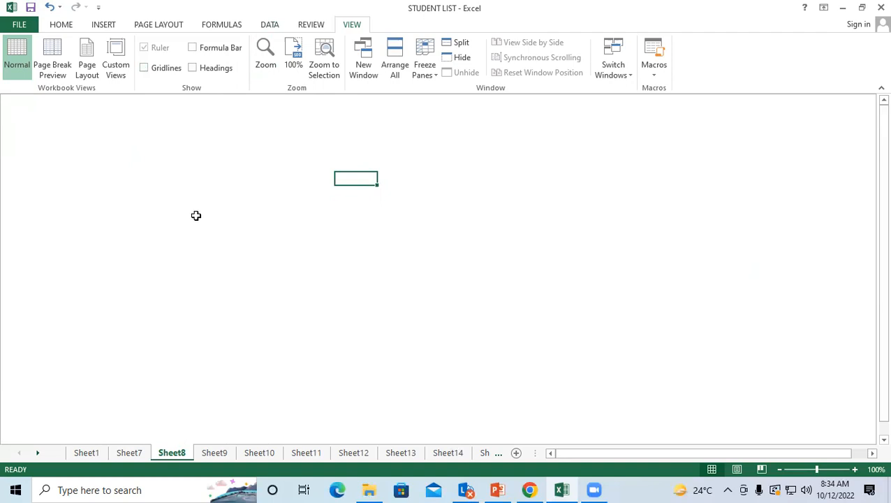
{"action": "left_click", "coordinate": [500, 153]}
{"action": "left_click", "coordinate": [389, 229]}
{"action": "left_click", "coordinate": [253, 151]}
{"action": "left_click", "coordinate": [471, 139]}
{"action": "left_click", "coordinate": [480, 282]}
{"action": "left_click", "coordinate": [144, 69]}
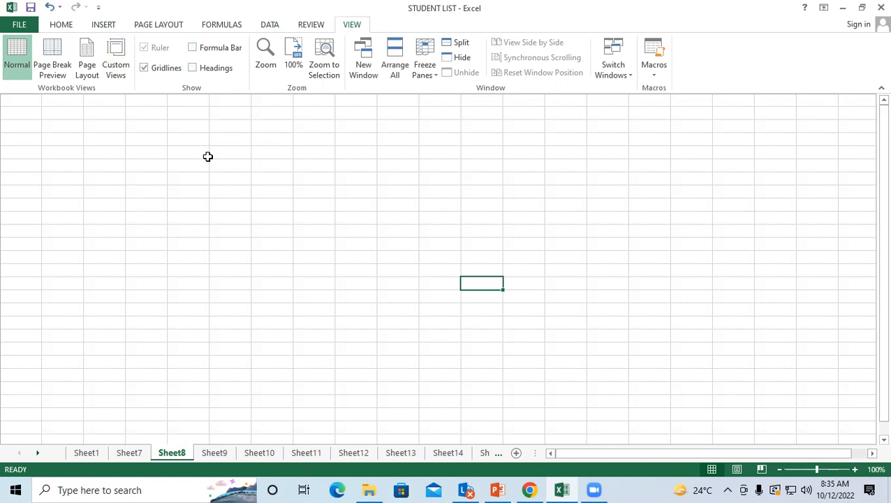
{"action": "left_click", "coordinate": [143, 67]}
Apply All Borders to the range A4:G22 on Sheet8
{"action": "left_click", "coordinate": [154, 242]}
{"action": "left_click_drag", "start_coordinate": [21, 139], "coordinate": [270, 382]}
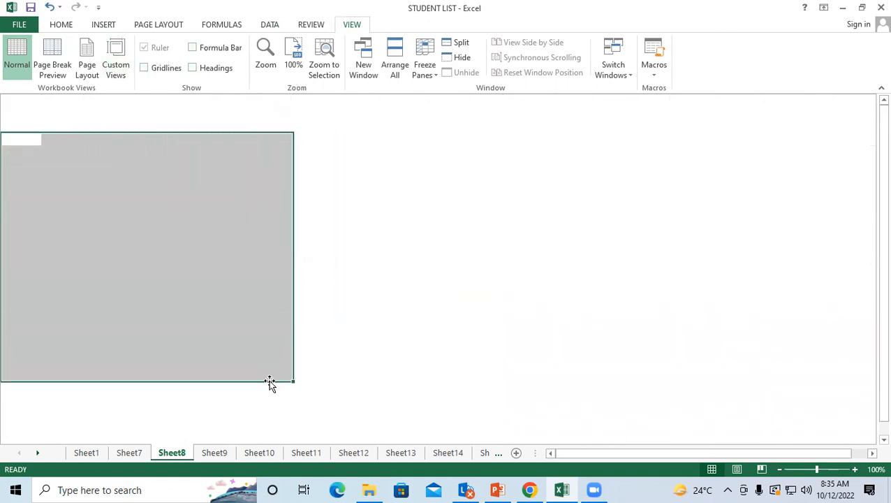
{"action": "left_click", "coordinate": [61, 24]}
{"action": "left_click", "coordinate": [180, 69]}
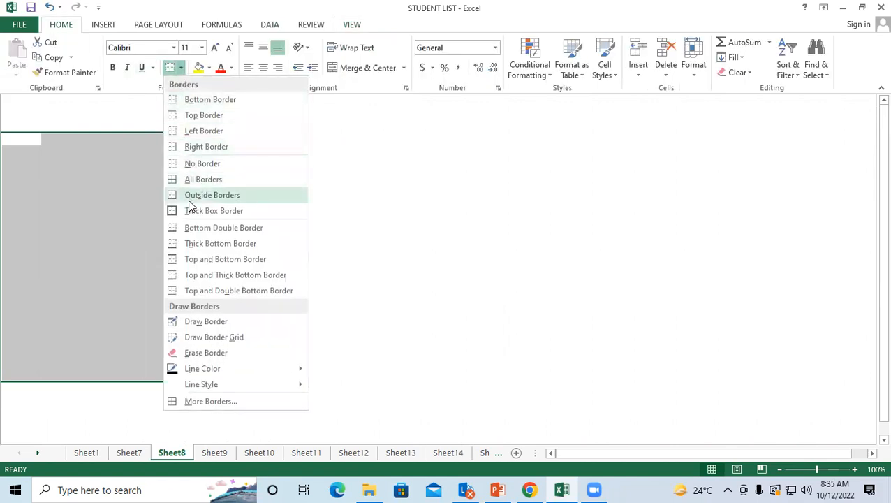
{"action": "left_click", "coordinate": [200, 181]}
{"action": "left_click", "coordinate": [147, 204]}
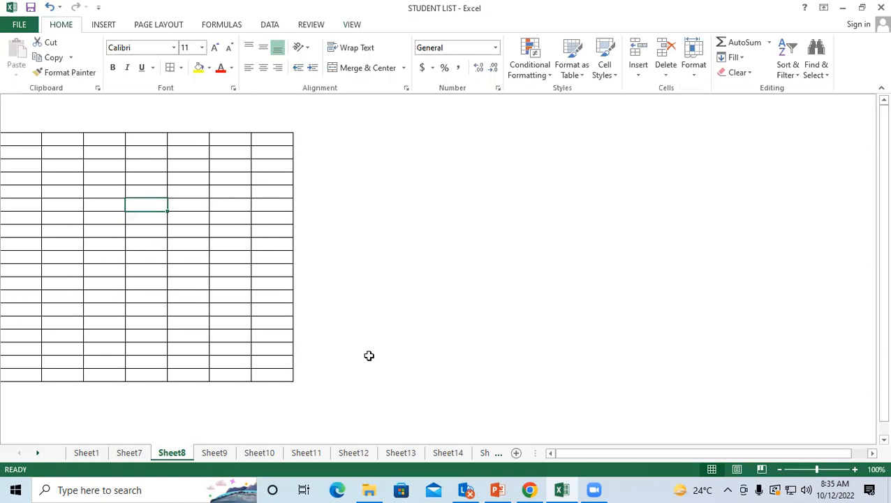
Show the gridlines on Sheet8 again and select a cell outside the bordered range
{"action": "left_click", "coordinate": [354, 24]}
{"action": "left_click", "coordinate": [143, 68]}
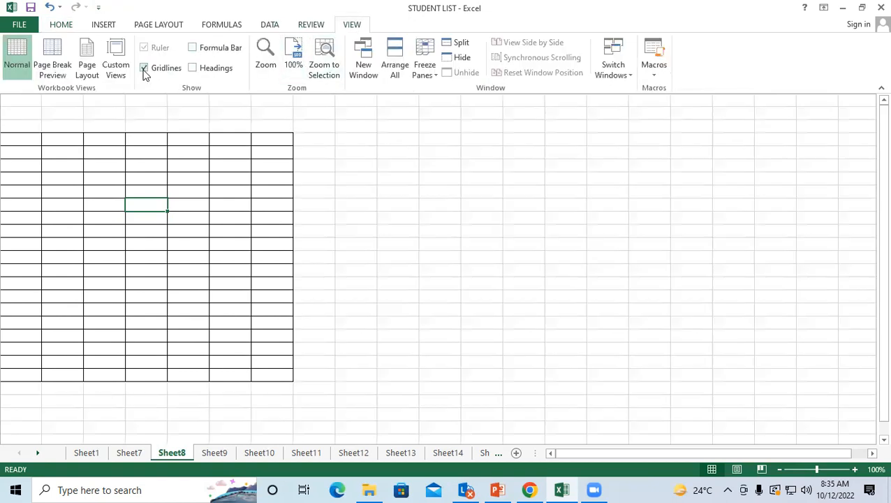
{"action": "left_click", "coordinate": [362, 167]}
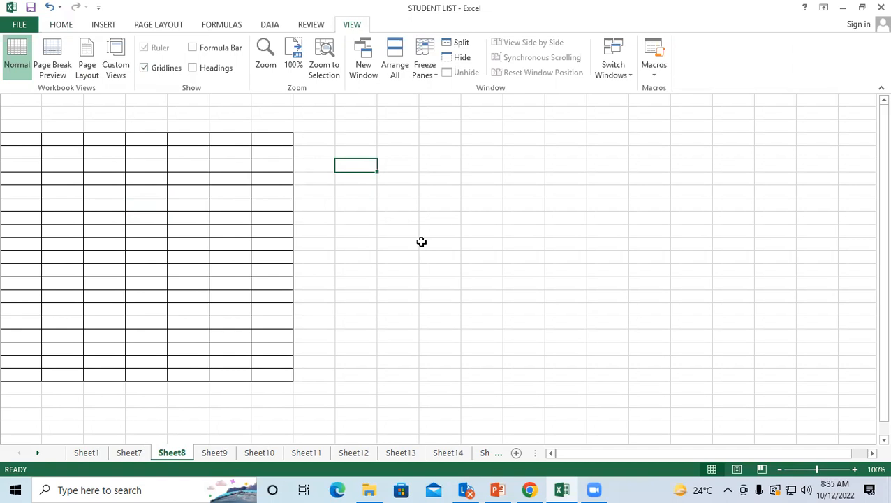
Remove the borders from the student list range A1:E21 on Sheet1
{"action": "left_click", "coordinate": [97, 453]}
{"action": "left_click_drag", "start_coordinate": [48, 116], "coordinate": [320, 380]}
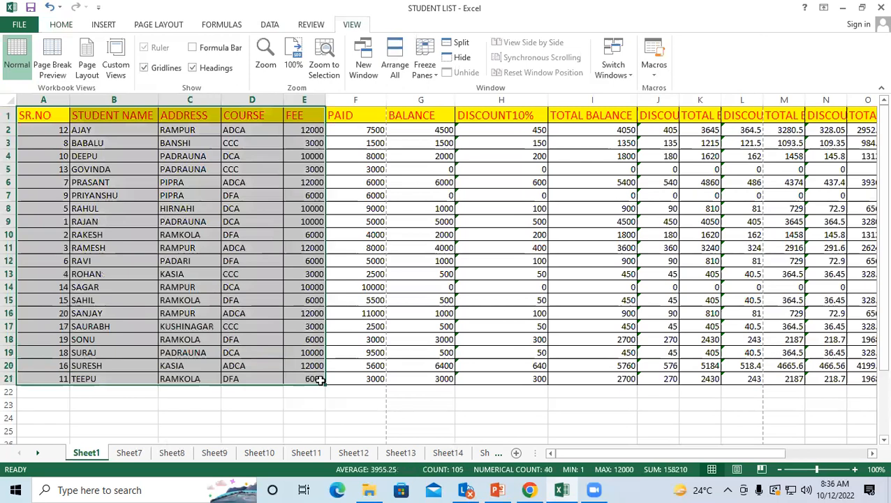
{"action": "left_click", "coordinate": [62, 25]}
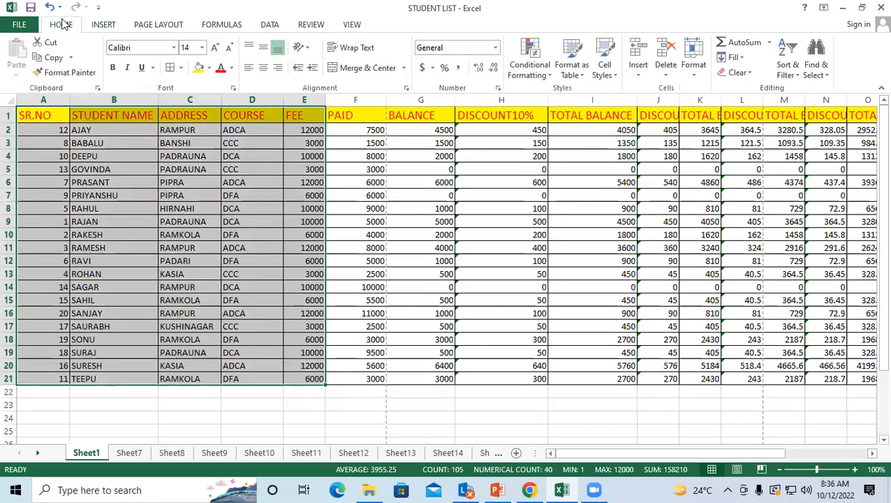
{"action": "left_click", "coordinate": [180, 67]}
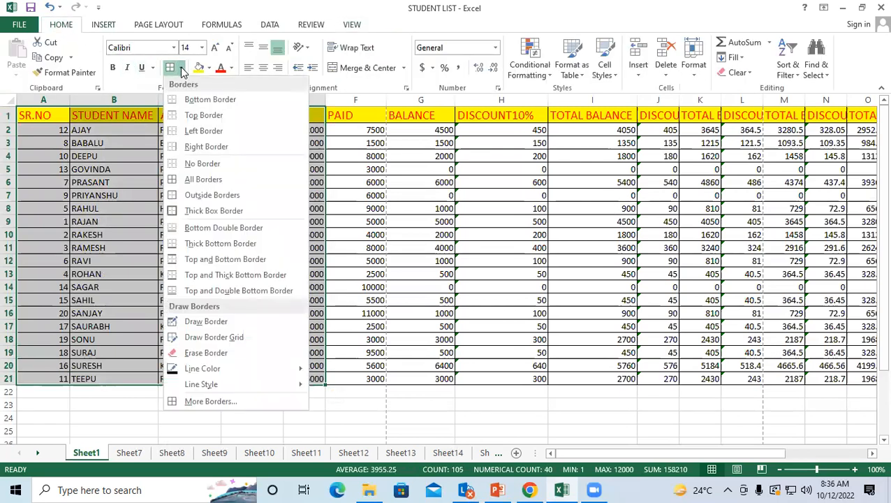
{"action": "left_click", "coordinate": [202, 179]}
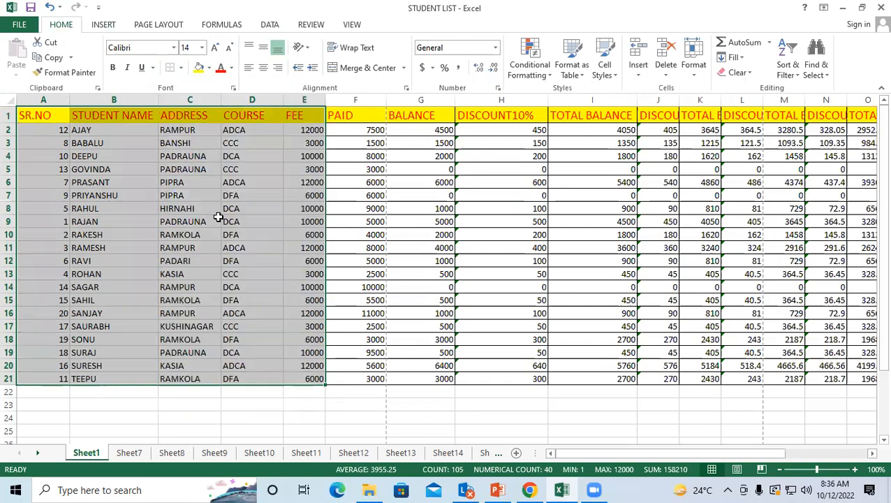
{"action": "left_click", "coordinate": [219, 217]}
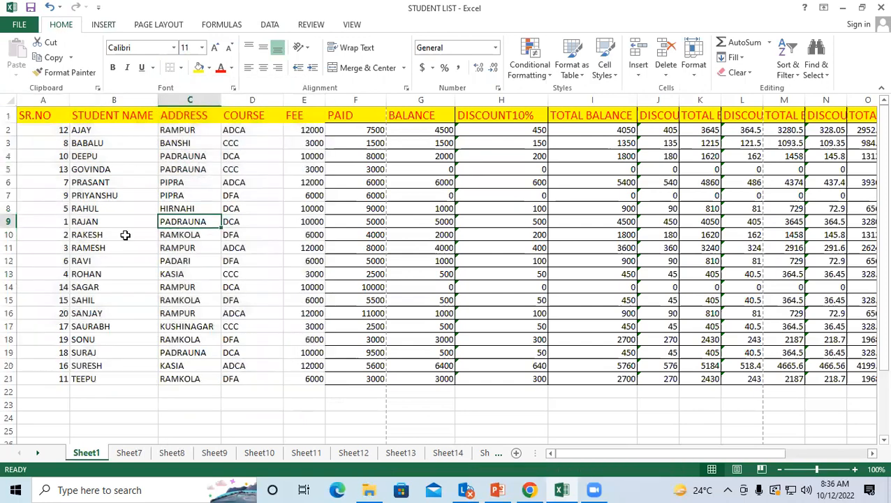
Check the print preview of Sheet1 for how the cells without borders print, and return to the sheet
{"action": "left_click", "coordinate": [19, 24]}
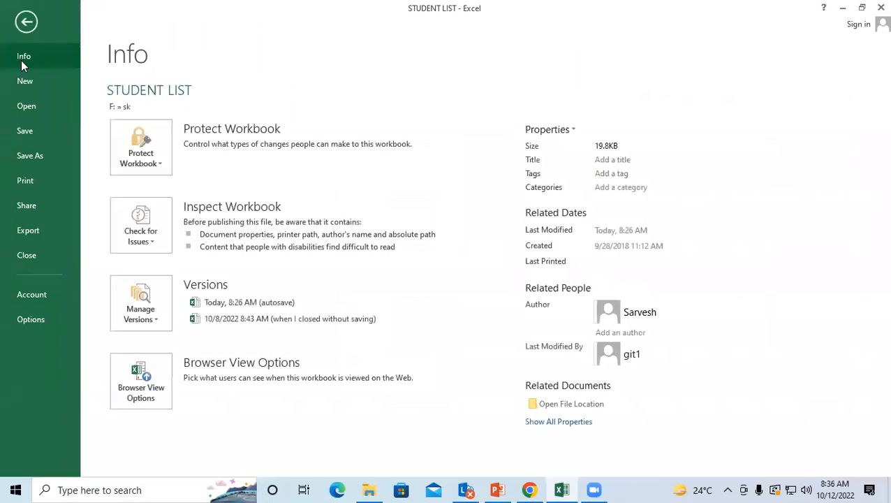
{"action": "left_click", "coordinate": [46, 179]}
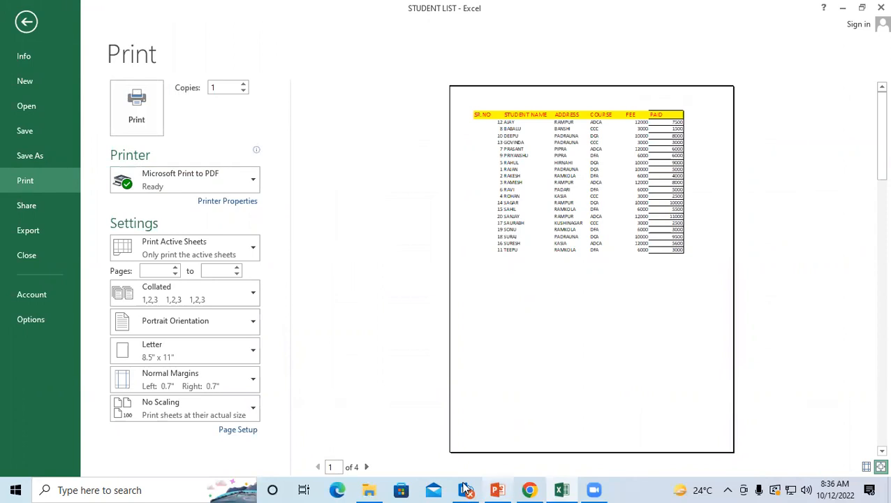
{"action": "left_click", "coordinate": [23, 27]}
{"action": "left_click", "coordinate": [305, 207]}
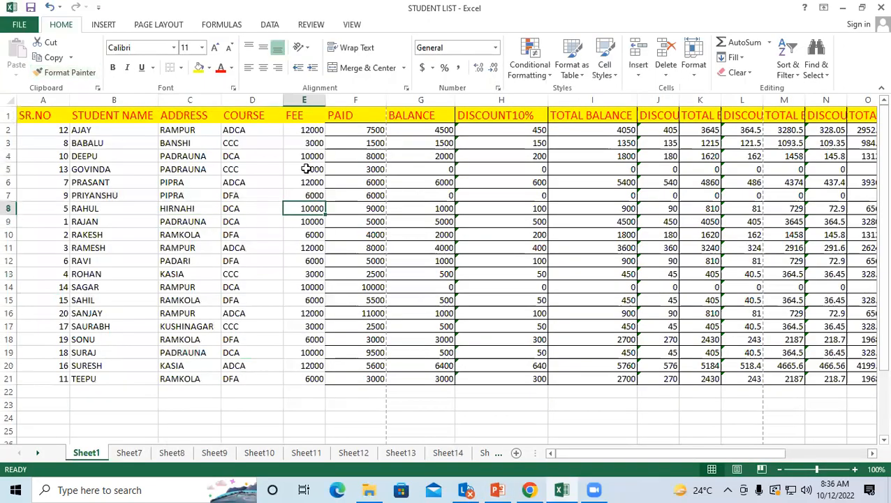
Apply All Borders to the student list range A1:I21 on Sheet1
{"action": "left_click_drag", "start_coordinate": [36, 115], "coordinate": [618, 380]}
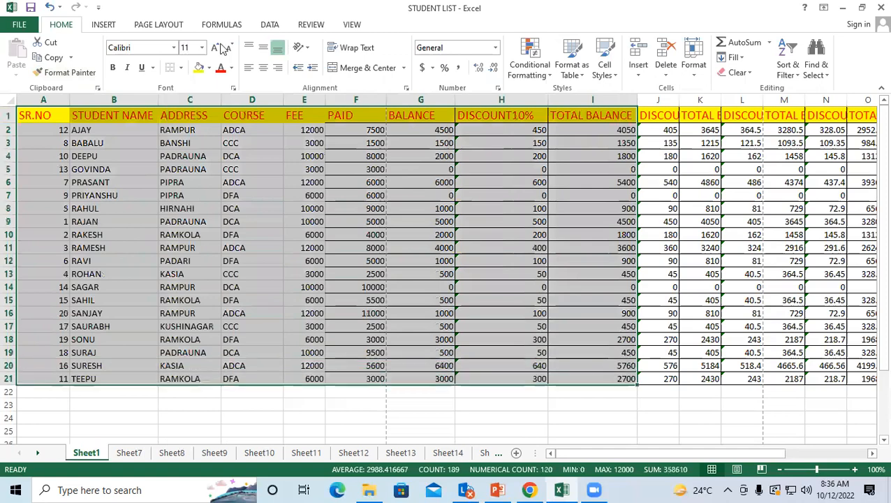
{"action": "left_click", "coordinate": [181, 67]}
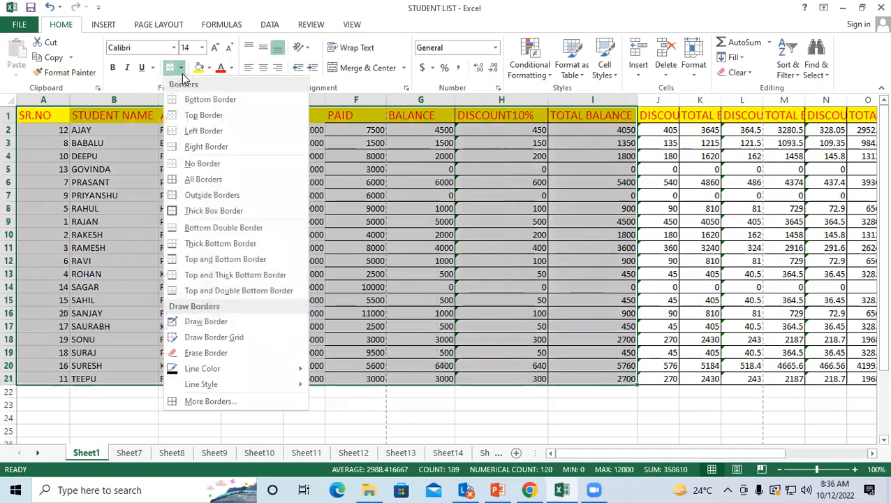
{"action": "left_click", "coordinate": [247, 180]}
{"action": "left_click", "coordinate": [428, 193]}
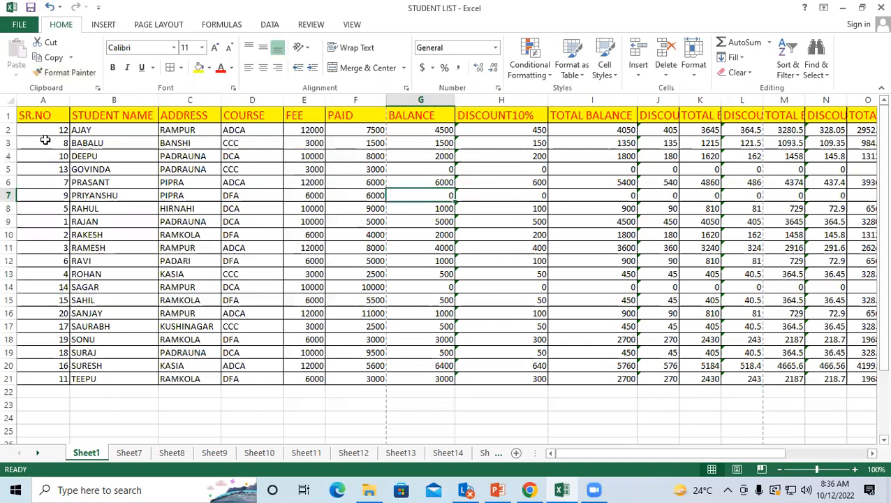
Check the print preview of Sheet1 for the printed borders, and return to the student list
{"action": "left_click", "coordinate": [19, 24]}
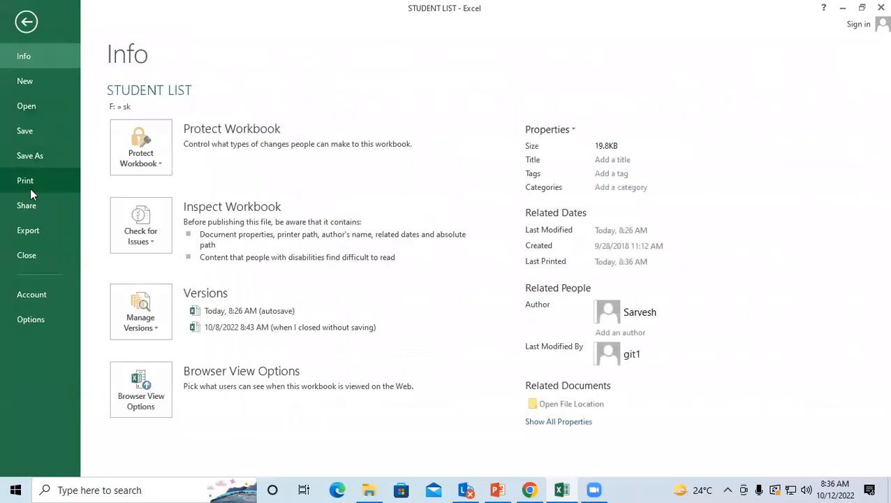
{"action": "left_click", "coordinate": [30, 186]}
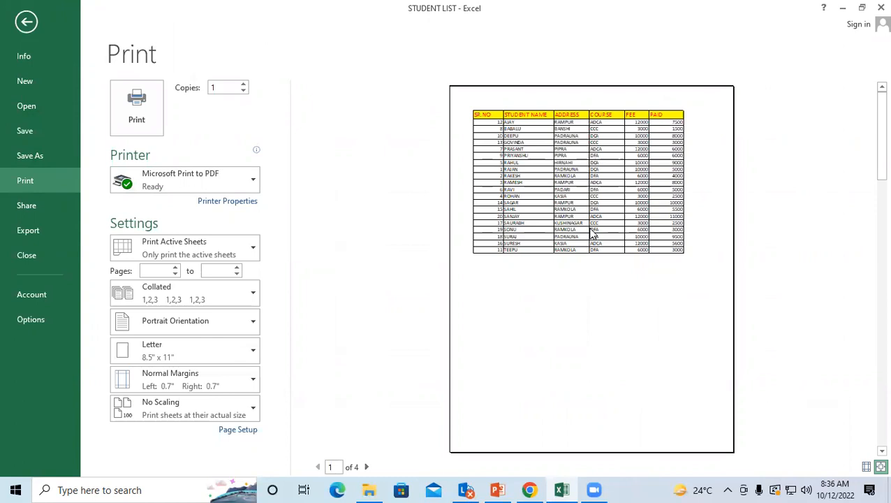
{"action": "left_click", "coordinate": [26, 22]}
{"action": "left_click", "coordinate": [445, 284]}
{"action": "left_click", "coordinate": [476, 221]}
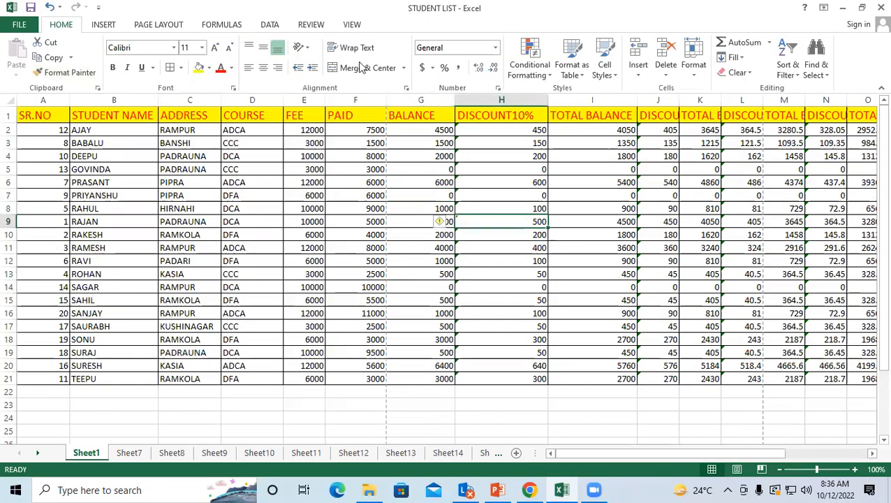
Open a second window of the STUDENT LIST workbook
{"action": "left_click", "coordinate": [351, 25]}
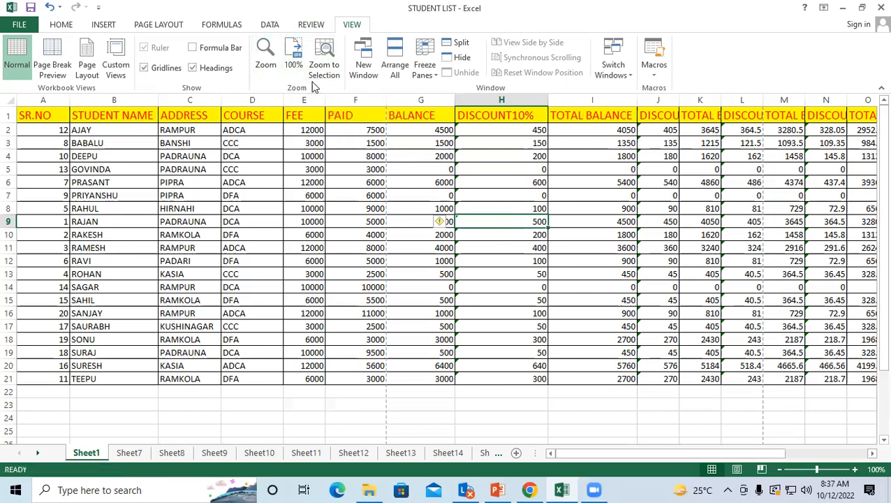
{"action": "left_click", "coordinate": [413, 179]}
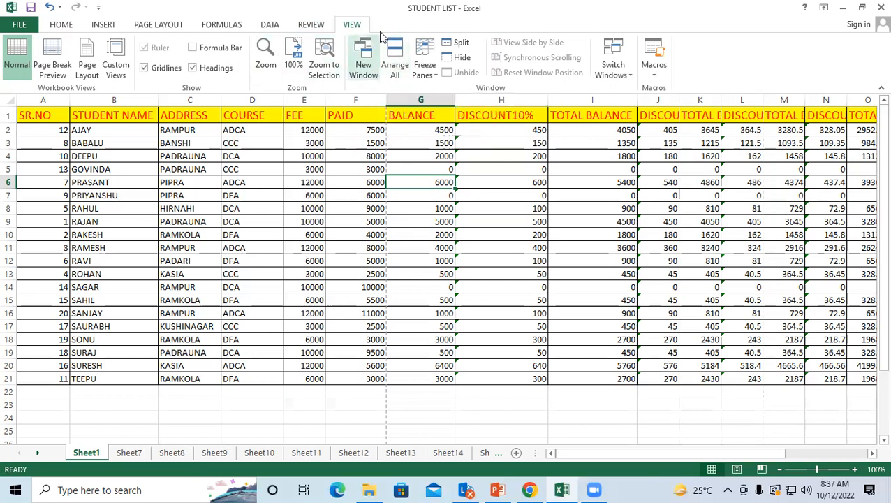
{"action": "left_click", "coordinate": [458, 194]}
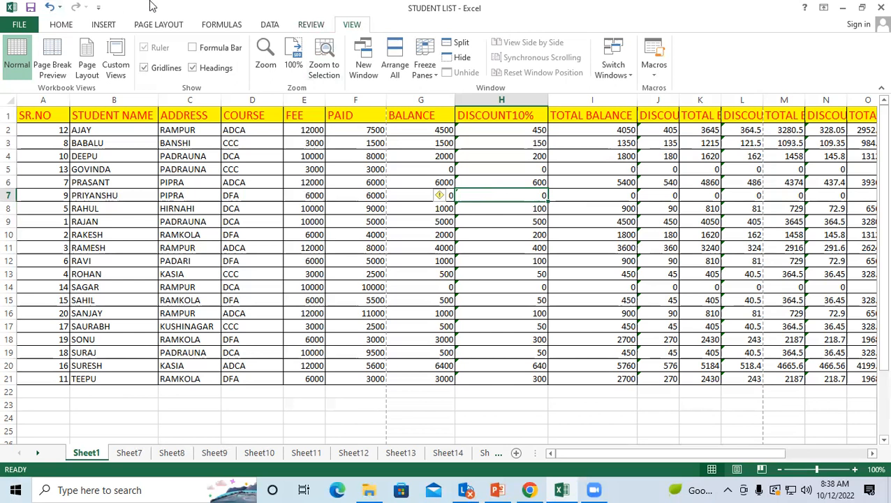
{"action": "left_click", "coordinate": [365, 51]}
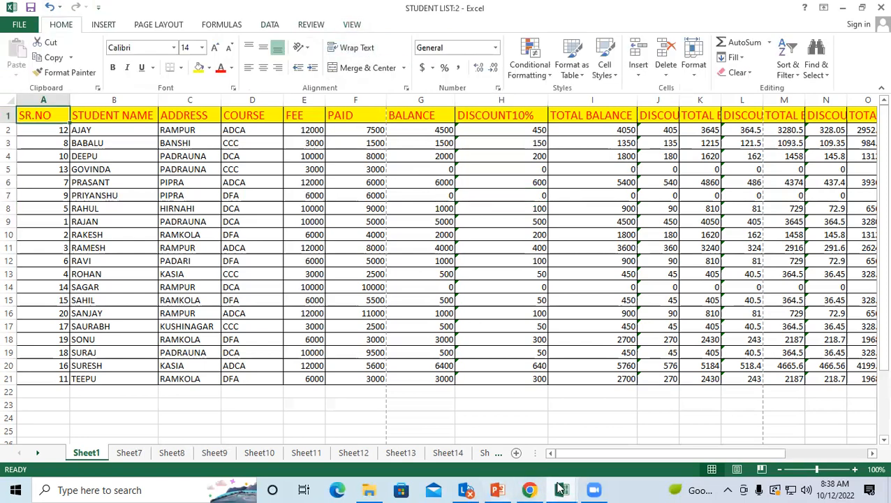
Switch to the workbook window STUDENT LIST:1 and back to STUDENT LIST:2
{"action": "mouse_move", "coordinate": [561, 488]}
{"action": "left_click", "coordinate": [536, 423]}
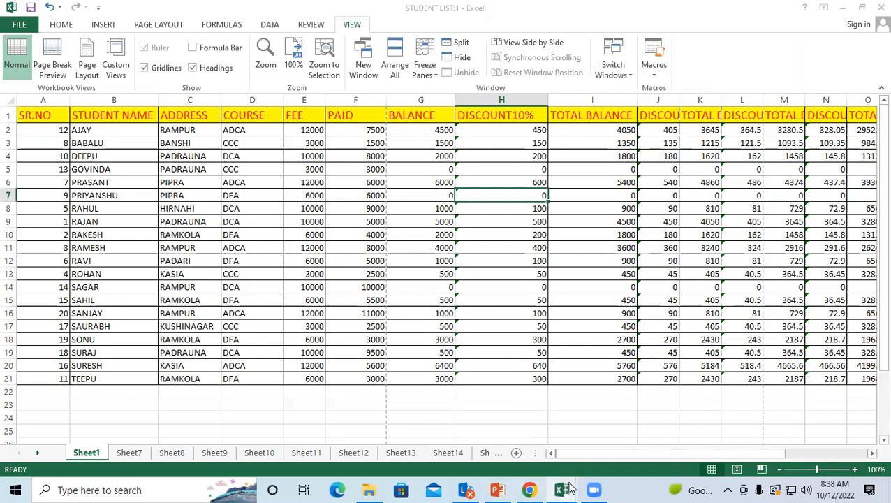
{"action": "left_click", "coordinate": [619, 433]}
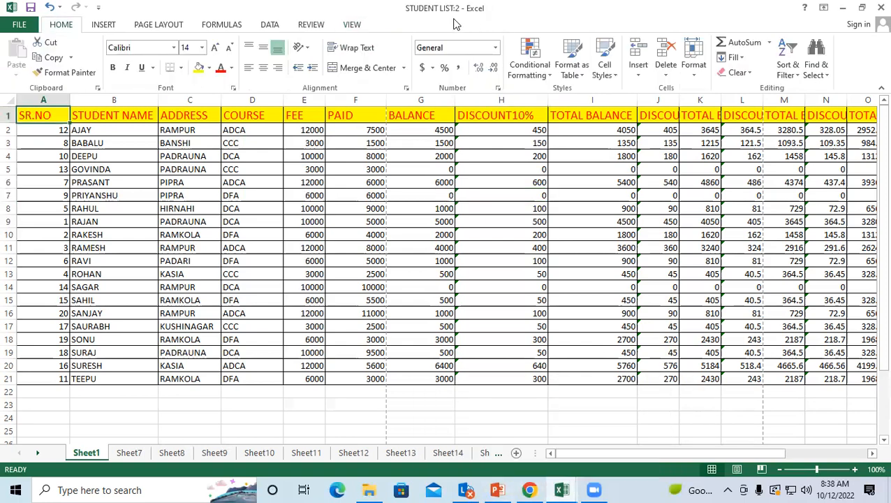
Arrange the two STUDENT LIST windows in the Tiled layout
{"action": "left_click", "coordinate": [352, 24]}
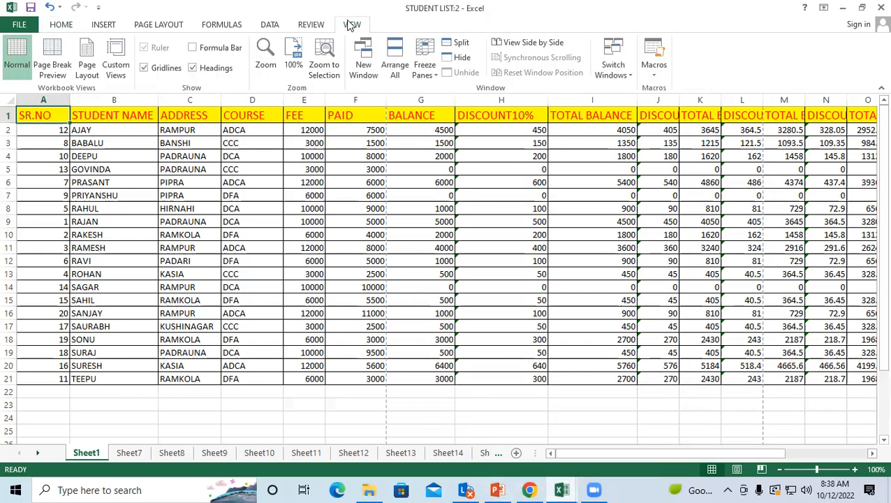
{"action": "left_click", "coordinate": [392, 55]}
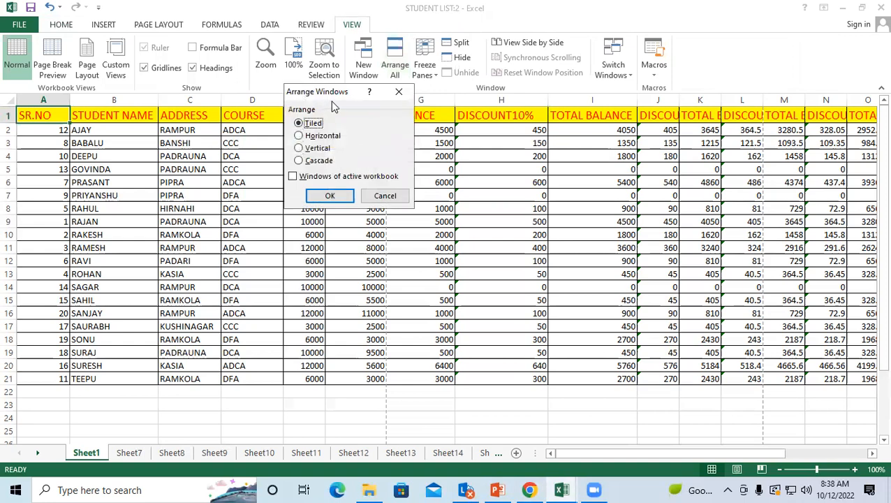
{"action": "left_click_drag", "start_coordinate": [332, 104], "coordinate": [438, 124]}
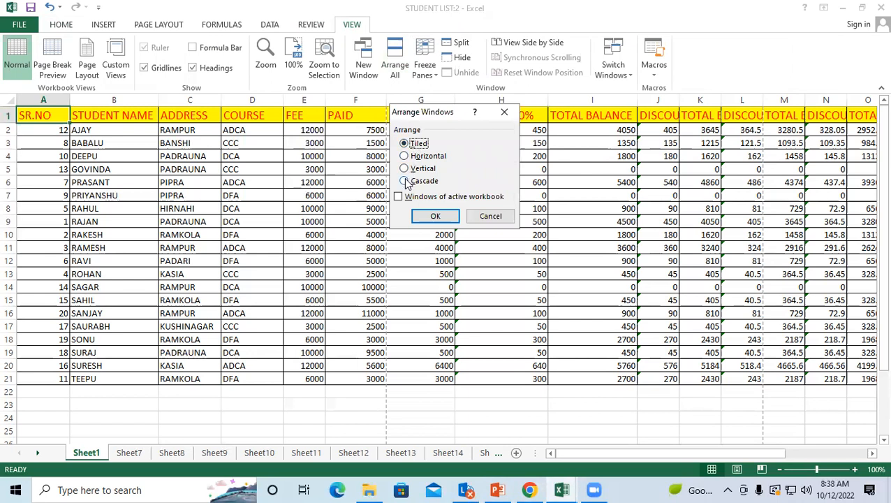
{"action": "left_click", "coordinate": [445, 218]}
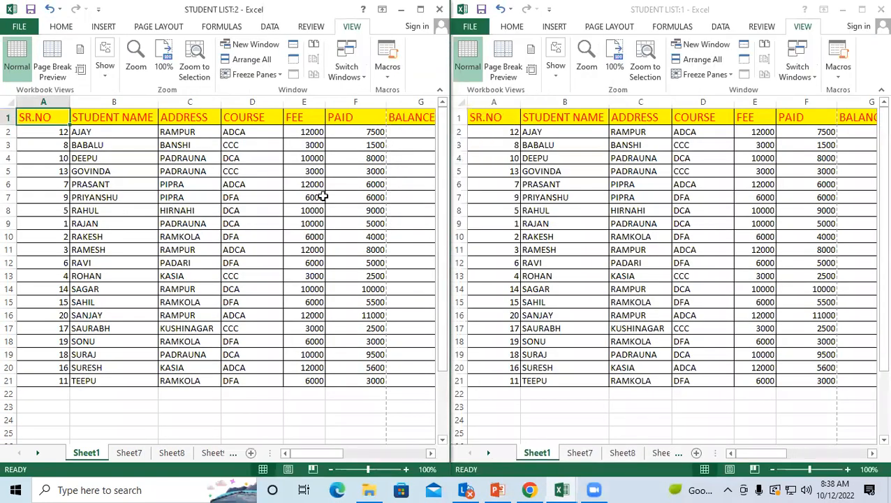
Arrange the open workbook windows in the Horizontal layout
{"action": "left_click", "coordinate": [258, 60]}
{"action": "left_click", "coordinate": [413, 160]}
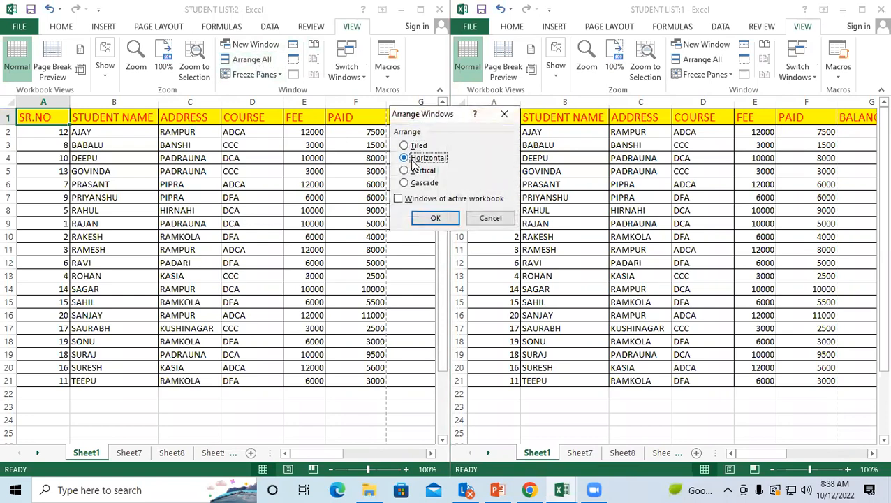
{"action": "left_click", "coordinate": [434, 218]}
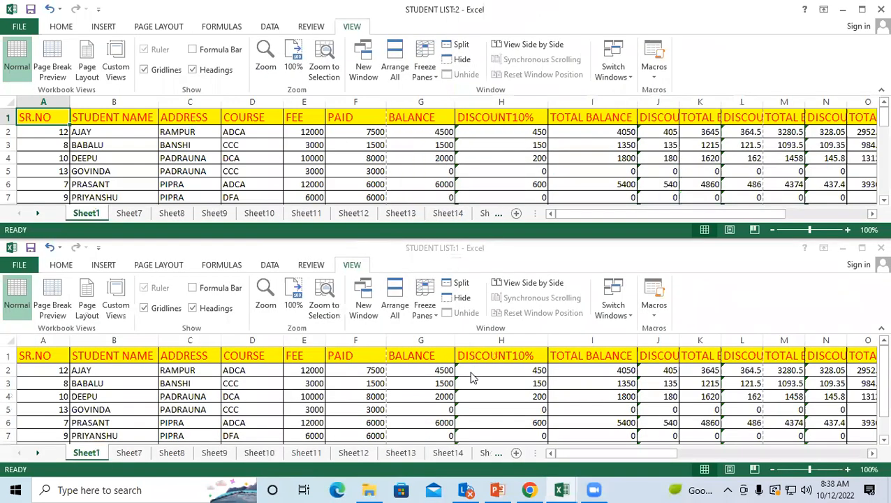
Arrange the STUDENT LIST windows in the Vertical layout
{"action": "left_click", "coordinate": [396, 310]}
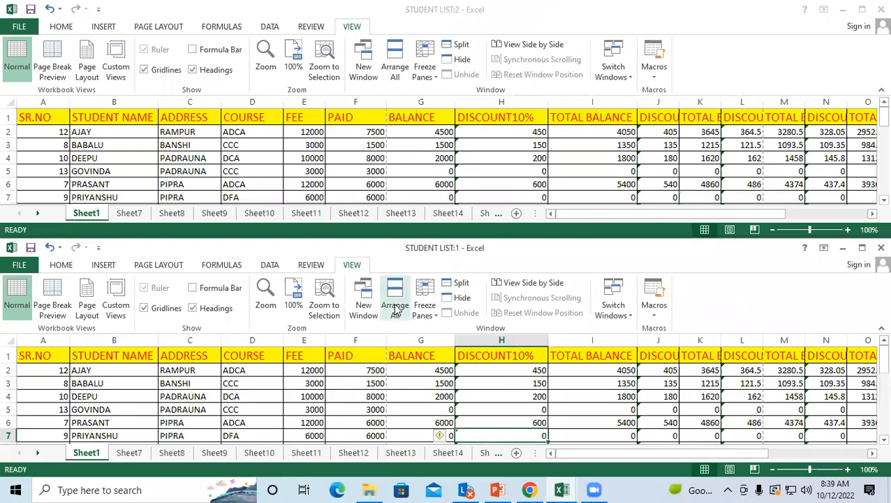
{"action": "left_click", "coordinate": [396, 310]}
{"action": "left_click_drag", "start_coordinate": [441, 348], "coordinate": [373, 67]}
{"action": "left_click", "coordinate": [335, 127]}
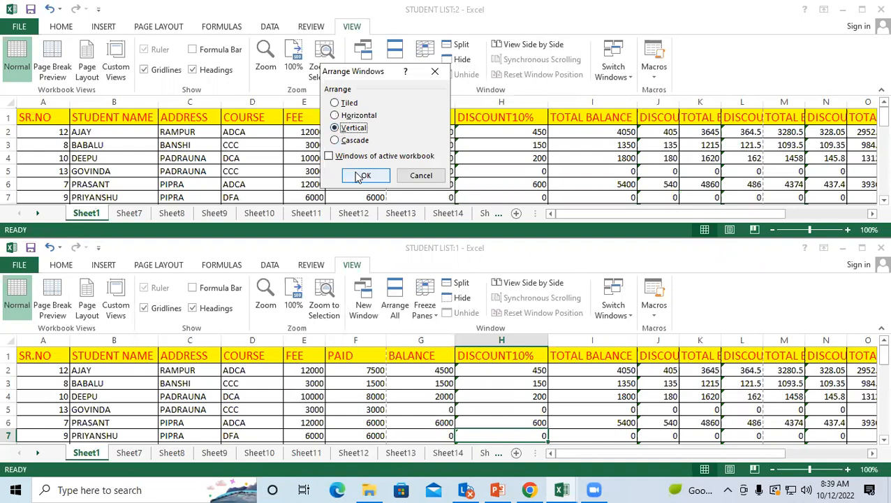
{"action": "left_click", "coordinate": [363, 176]}
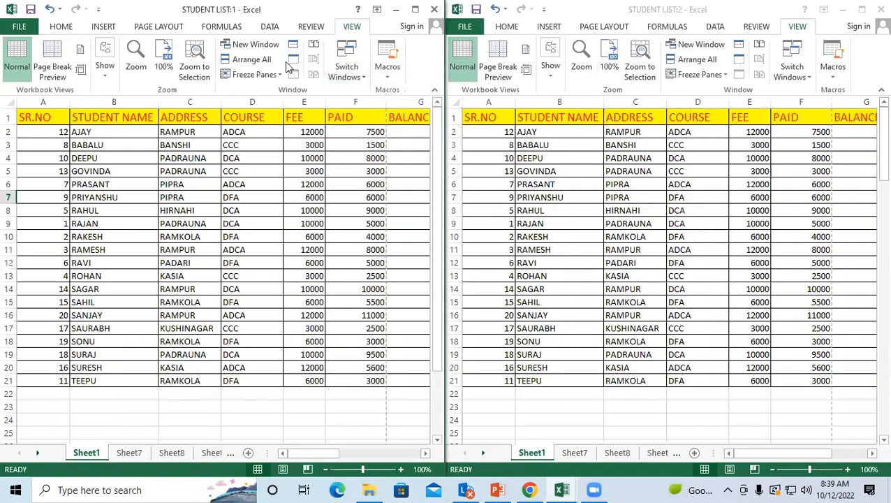
Arrange the open workbook windows in the Cascade layout
{"action": "left_click", "coordinate": [265, 60]}
{"action": "left_click", "coordinate": [419, 253]}
{"action": "left_click_drag", "start_coordinate": [420, 186], "coordinate": [338, 60]}
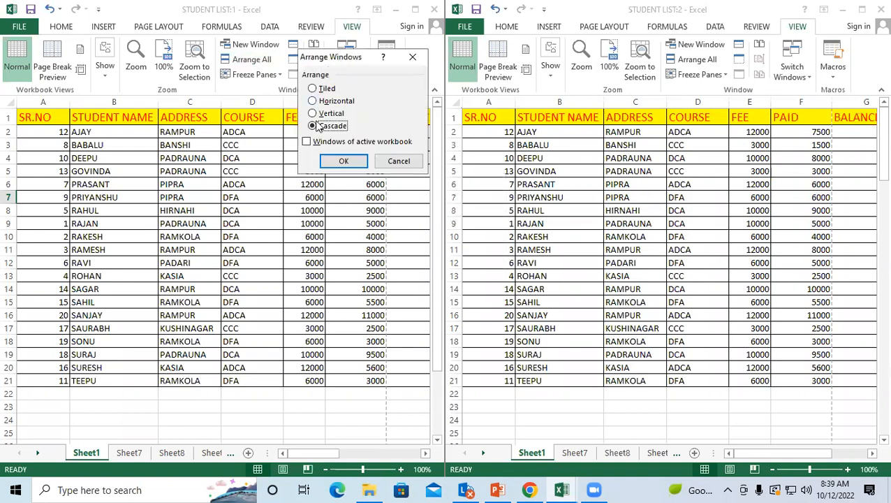
{"action": "left_click", "coordinate": [342, 160]}
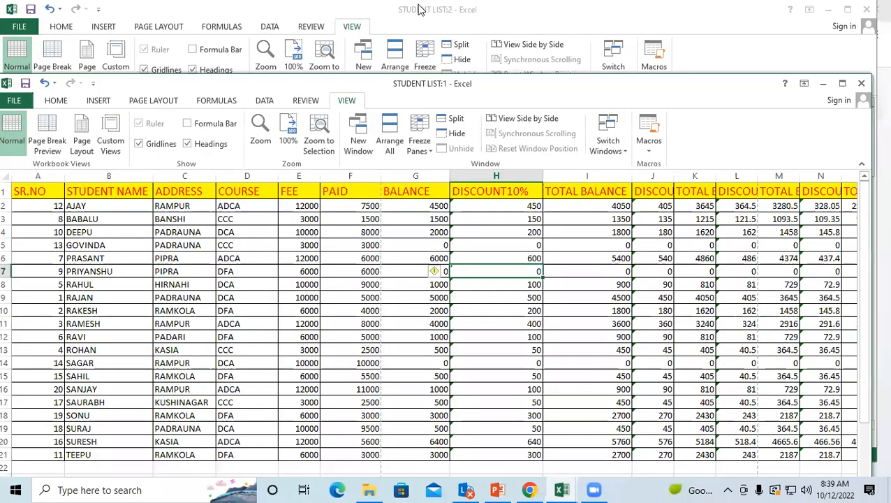
Bring the STUDENT LIST:2 window to the front and maximize it
{"action": "left_click", "coordinate": [418, 10]}
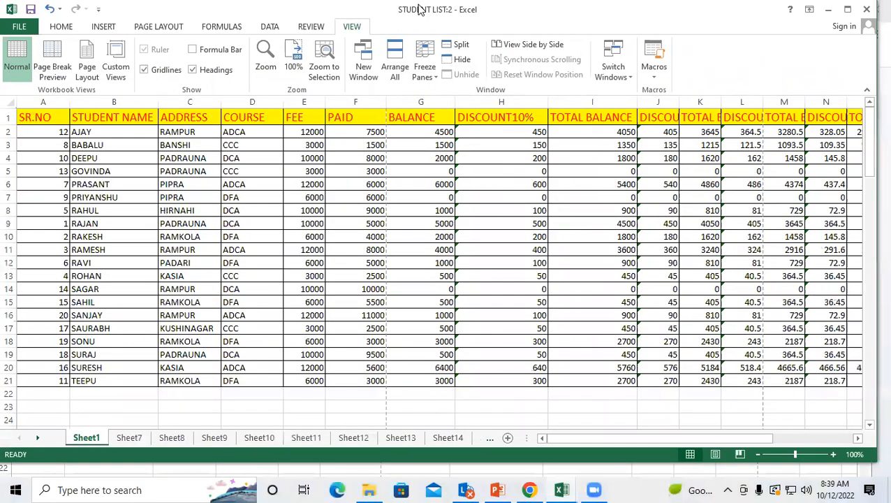
{"action": "left_click_drag", "start_coordinate": [419, 9], "coordinate": [401, 40]}
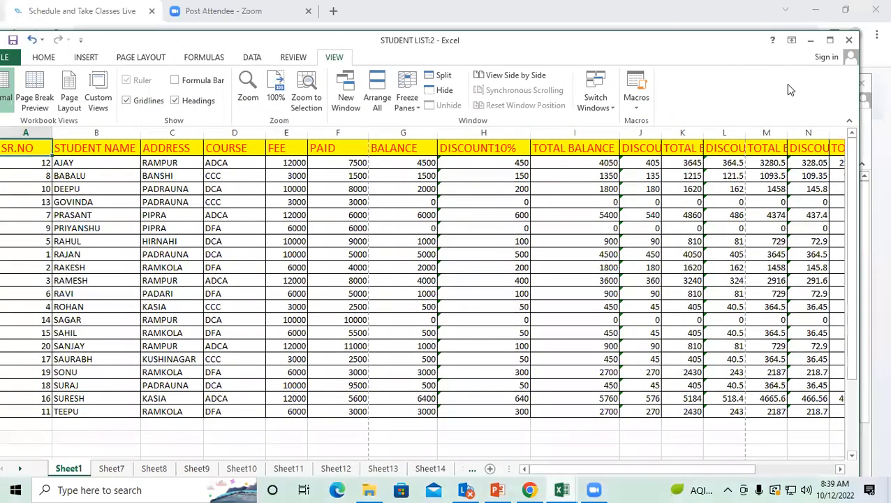
{"action": "left_click", "coordinate": [829, 40]}
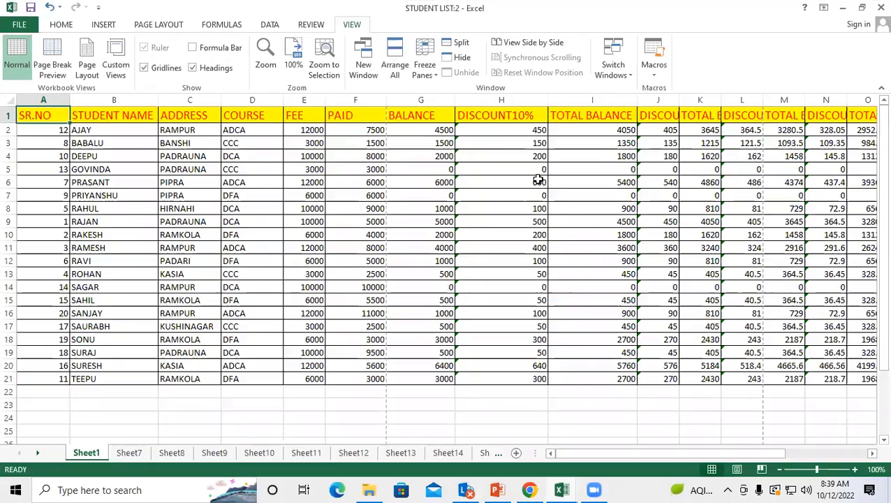
Extend the student list on Sheet1 by filling rows 19 to 21, across all table columns, down to row 78
{"action": "left_click", "coordinate": [497, 272]}
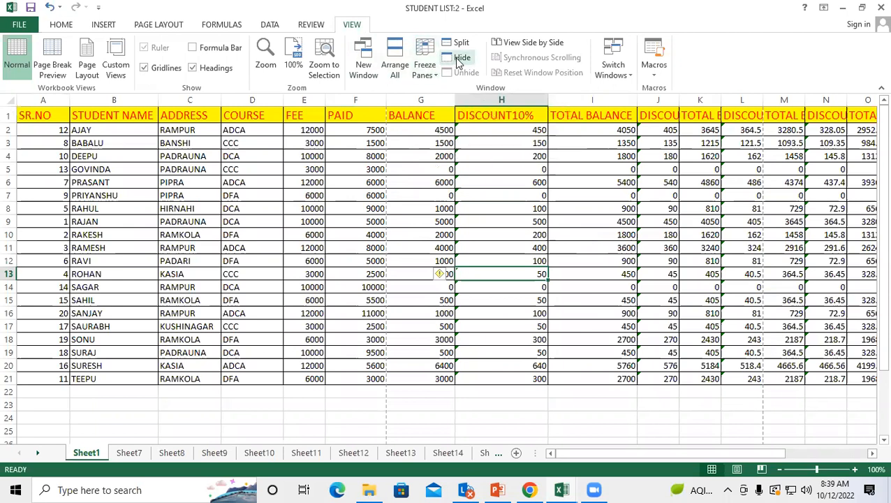
{"action": "left_click", "coordinate": [481, 312]}
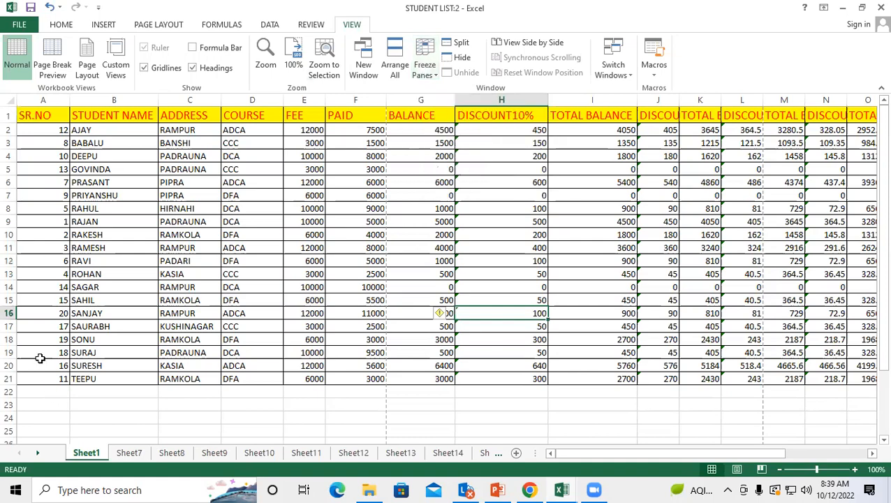
{"action": "left_click_drag", "start_coordinate": [40, 352], "coordinate": [276, 403]}
{"action": "left_click_drag", "start_coordinate": [344, 398], "coordinate": [363, 263]}
{"action": "left_click", "coordinate": [192, 268]}
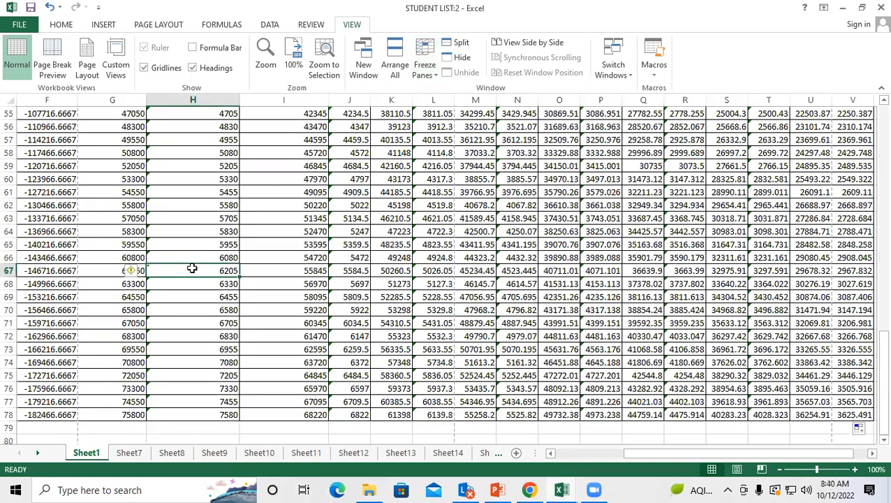
Review the extended student list from its last rows back up to the headings and first column
{"action": "left_click", "coordinate": [281, 269]}
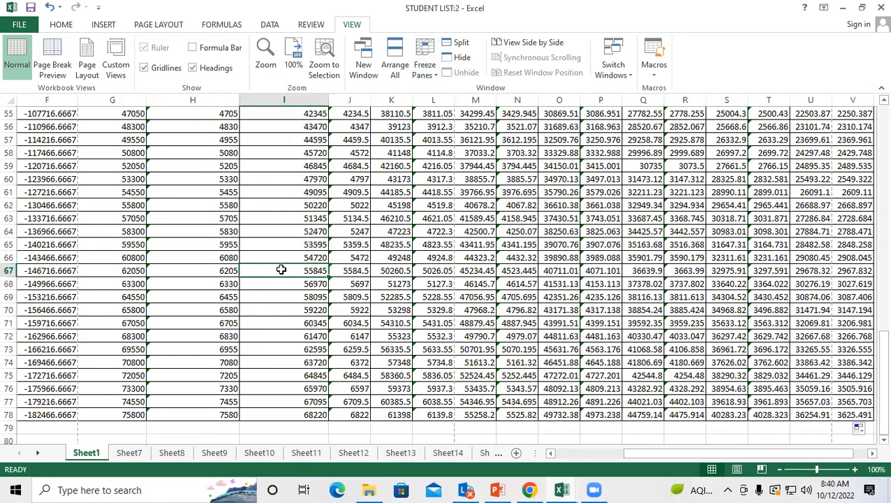
{"action": "scroll", "coordinate": [280, 270], "scroll_direction": "up", "scroll_amount": 5}
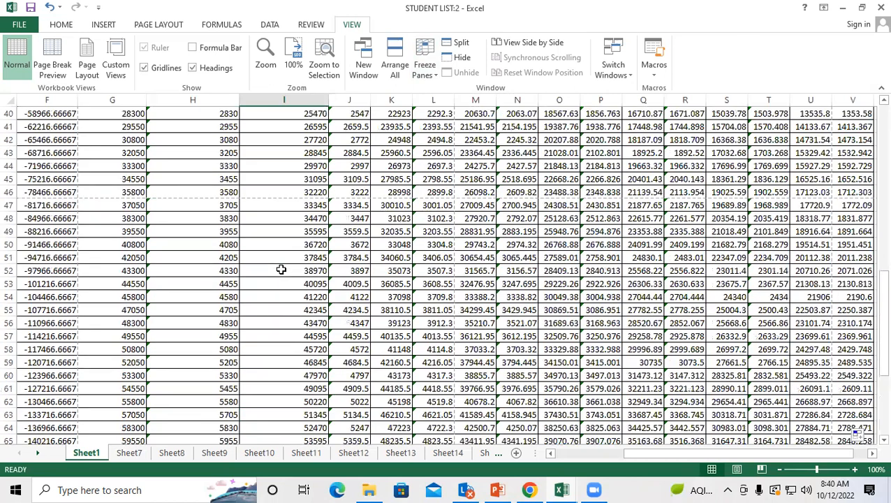
{"action": "scroll", "coordinate": [280, 270], "scroll_direction": "up", "scroll_amount": 11}
{"action": "scroll", "coordinate": [254, 132], "scroll_direction": "up", "scroll_amount": 2}
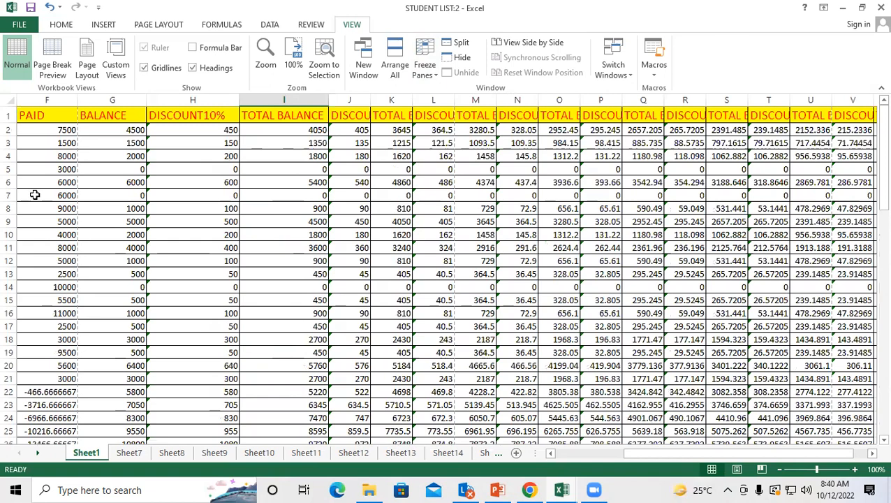
{"action": "left_click_drag", "start_coordinate": [32, 115], "coordinate": [31, 247]}
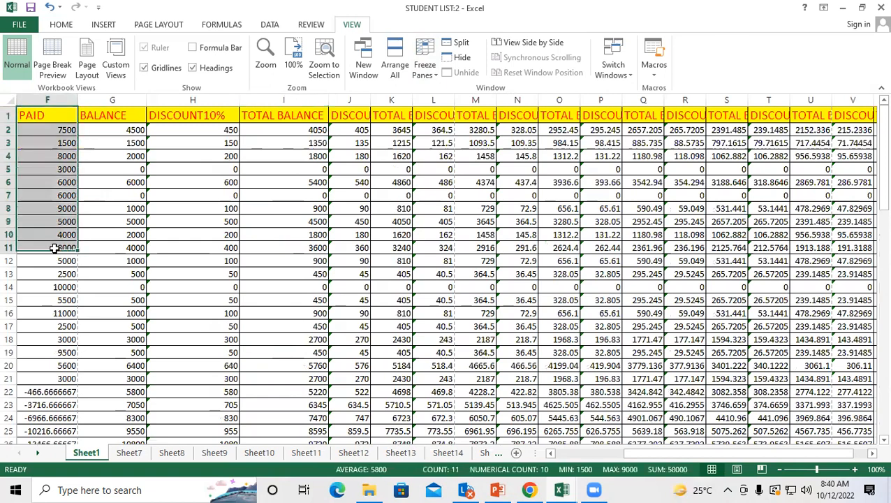
{"action": "mouse_move", "coordinate": [668, 455]}
{"action": "left_mouse_down"}
{"action": "mouse_move", "coordinate": [695, 448]}
{"action": "mouse_move", "coordinate": [665, 453]}
{"action": "left_mouse_up"}
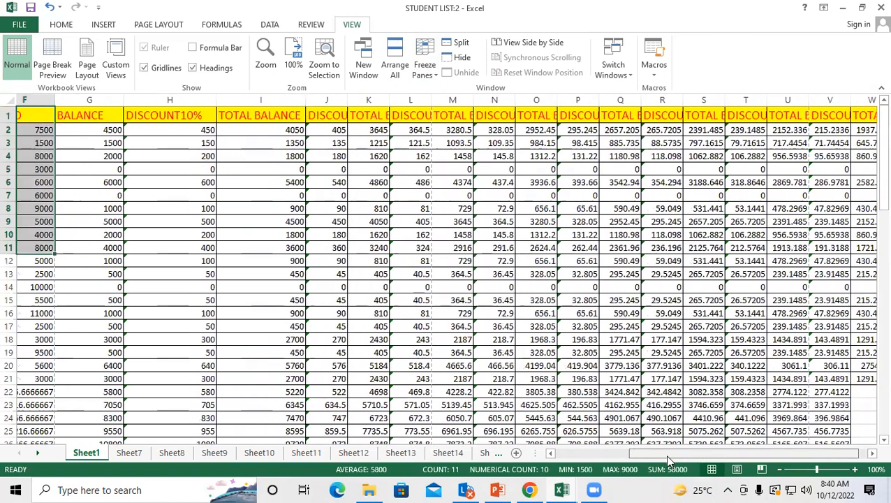
{"action": "left_click", "coordinate": [44, 120]}
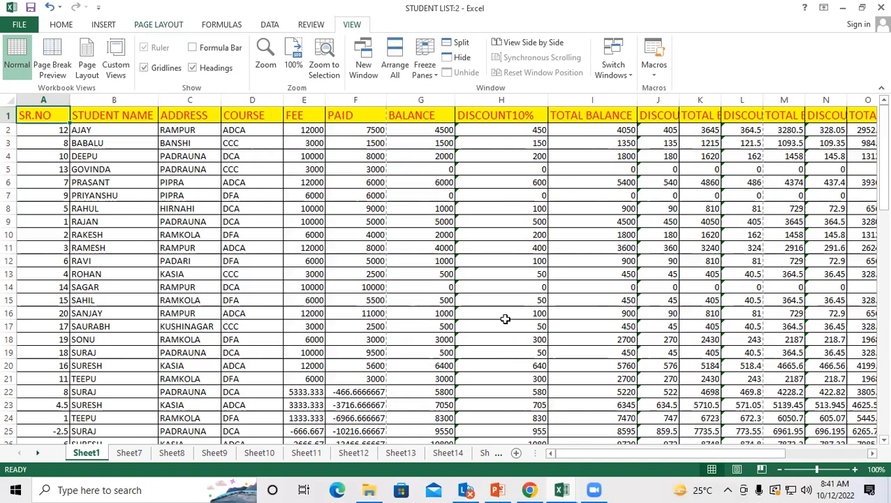
{"action": "left_click", "coordinate": [79, 167]}
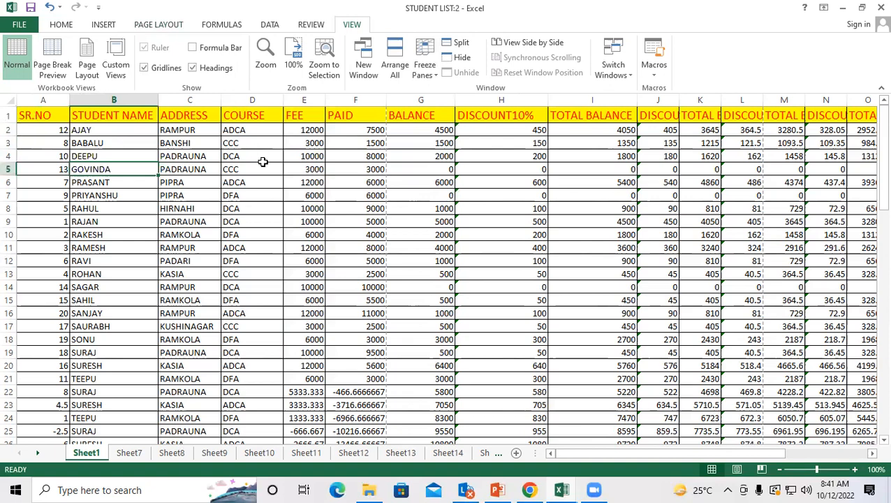
Freeze the top row of Sheet1 containing the student list headings
{"action": "left_click", "coordinate": [9, 125]}
{"action": "left_click", "coordinate": [10, 117]}
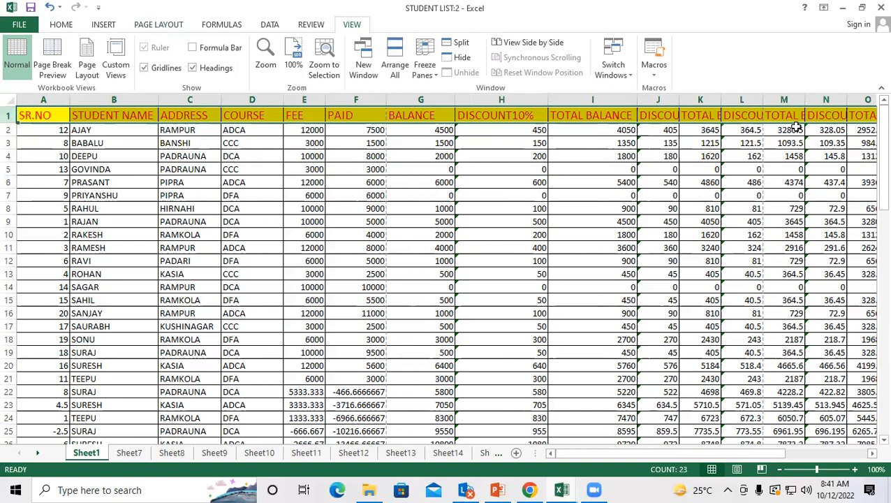
{"action": "left_click", "coordinate": [433, 74]}
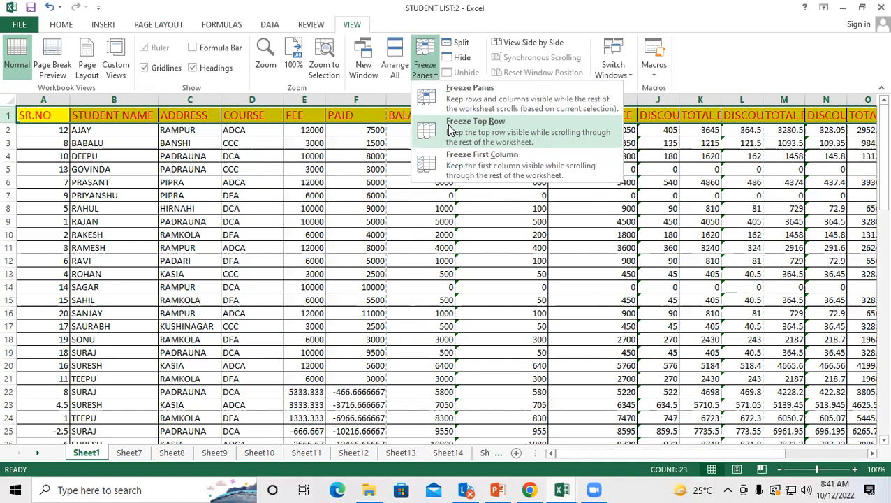
{"action": "left_click", "coordinate": [475, 131]}
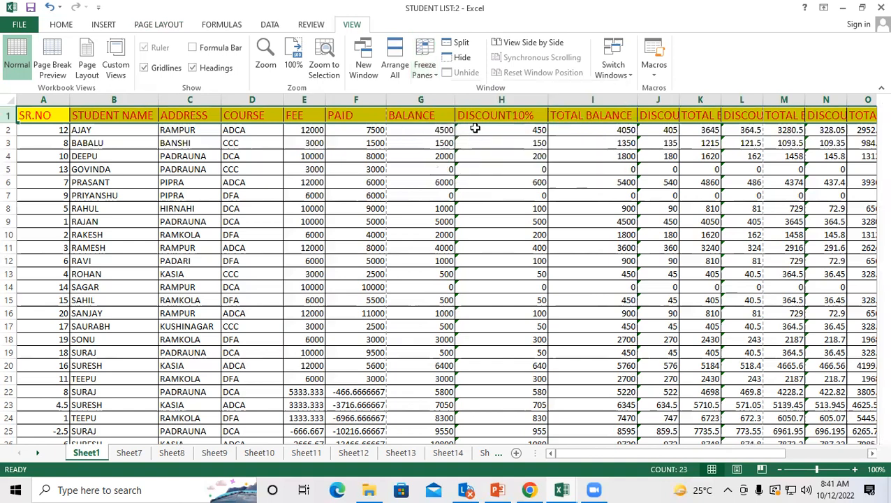
Check the frozen heading row by viewing the student list down to row 78 and back up to row 2
{"action": "left_click", "coordinate": [223, 274]}
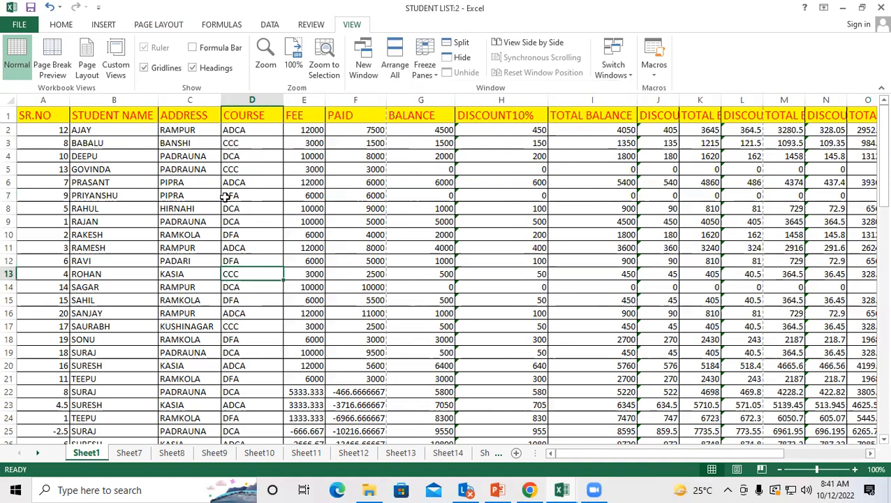
{"action": "scroll", "coordinate": [230, 202], "scroll_direction": "down", "scroll_amount": 7}
{"action": "scroll", "coordinate": [225, 197], "scroll_direction": "down", "scroll_amount": 6}
{"action": "scroll", "coordinate": [225, 197], "scroll_direction": "down", "scroll_amount": 4}
{"action": "scroll", "coordinate": [224, 197], "scroll_direction": "down", "scroll_amount": 3}
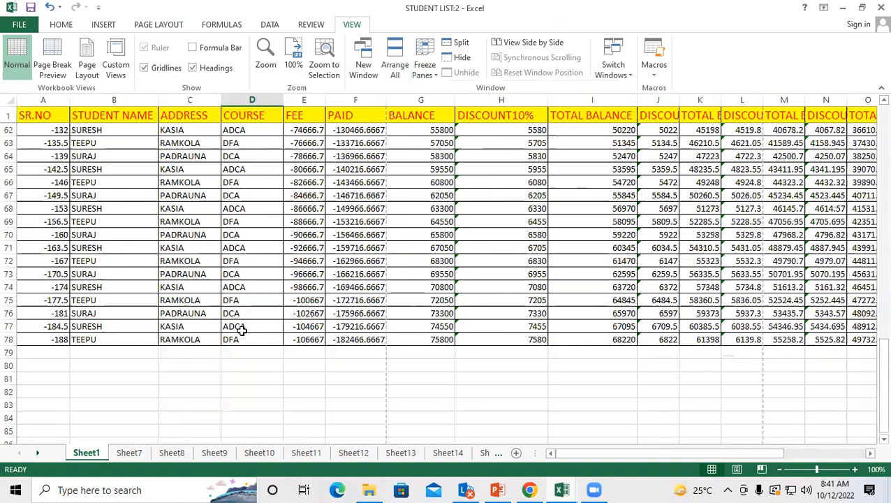
{"action": "left_click", "coordinate": [269, 271]}
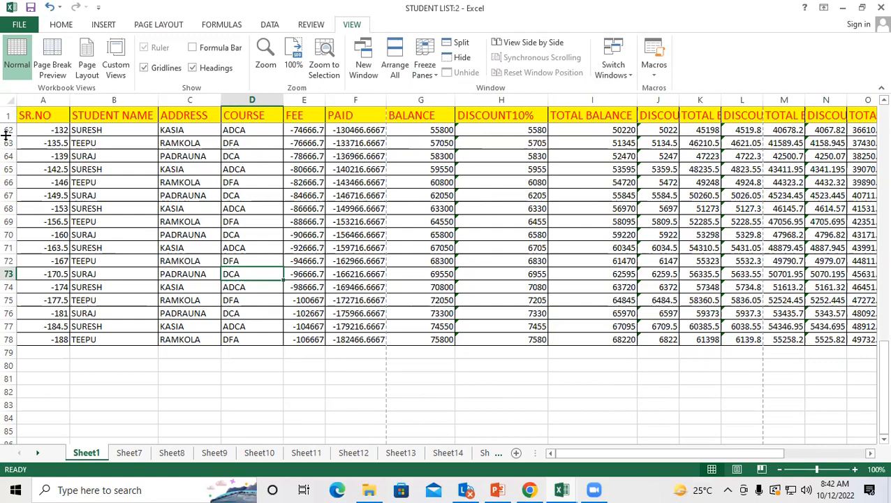
{"action": "scroll", "coordinate": [6, 136], "scroll_direction": "up", "scroll_amount": 15}
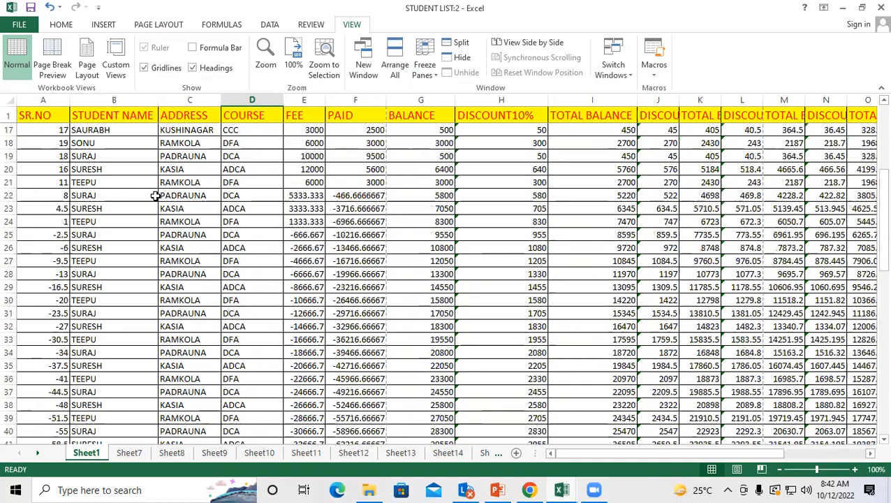
{"action": "scroll", "coordinate": [155, 196], "scroll_direction": "up", "scroll_amount": 4}
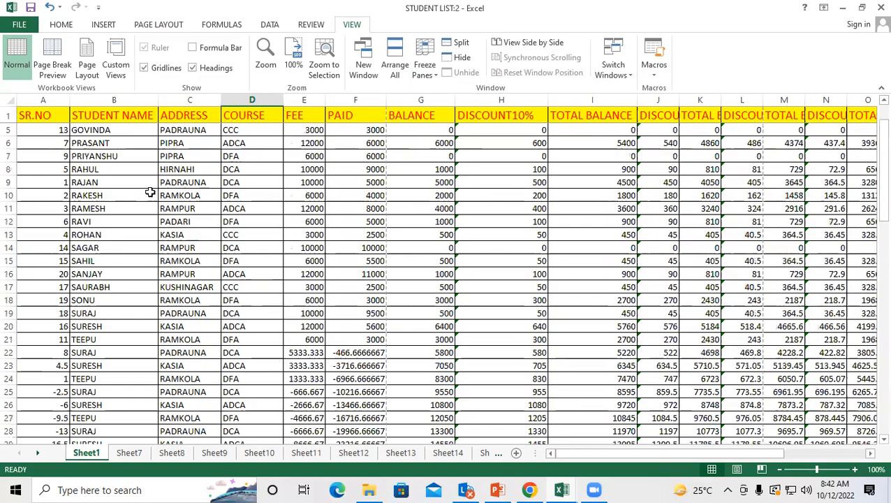
{"action": "scroll", "coordinate": [149, 193], "scroll_direction": "up", "scroll_amount": 1}
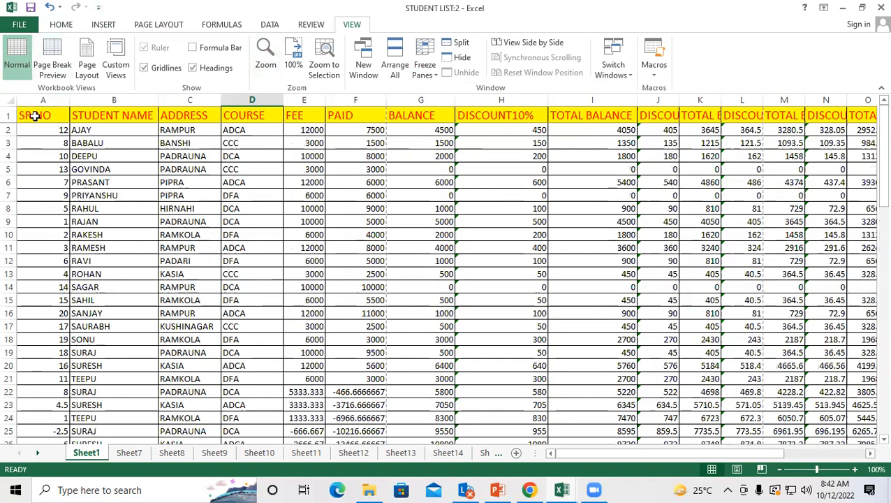
Delete the SR.NO column from the student list on Sheet1
{"action": "left_click", "coordinate": [60, 24]}
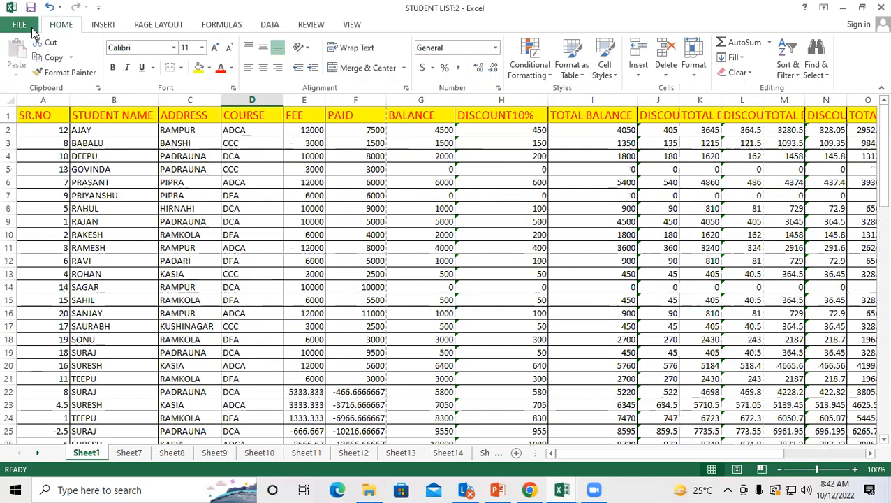
{"action": "left_click", "coordinate": [19, 25]}
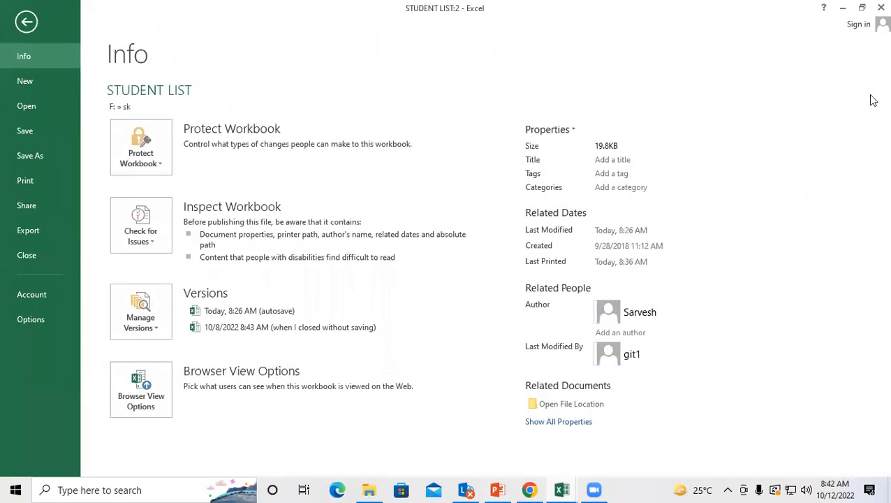
{"action": "left_click", "coordinate": [26, 22]}
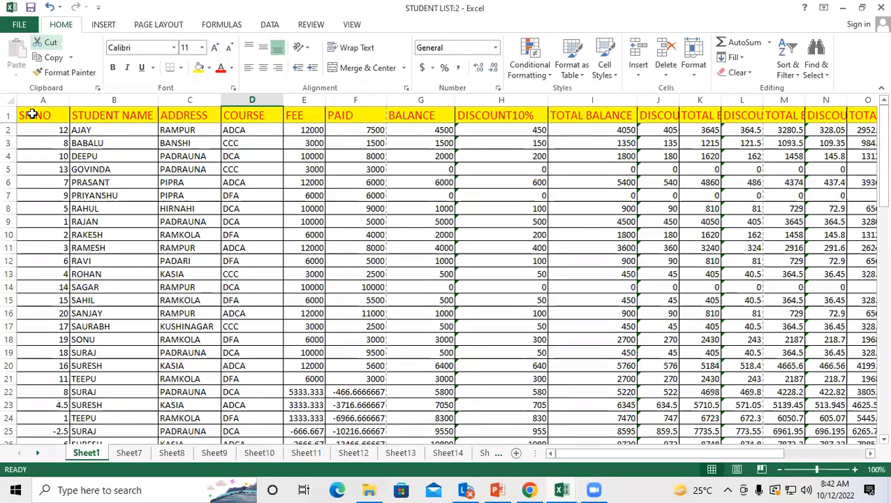
{"action": "left_click", "coordinate": [117, 168]}
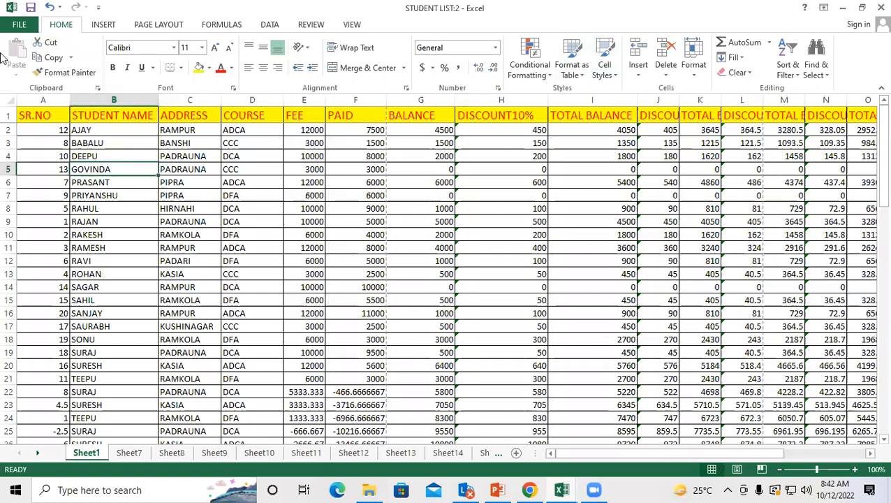
{"action": "left_click", "coordinate": [64, 100]}
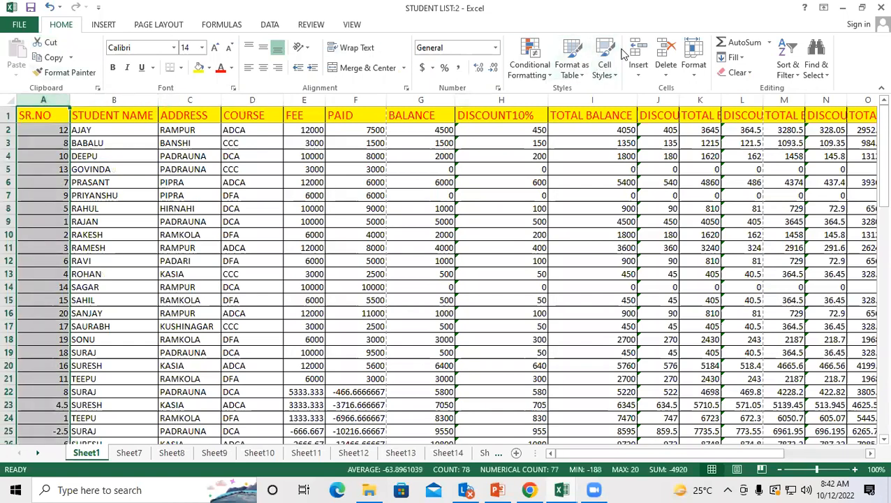
{"action": "left_click", "coordinate": [665, 51]}
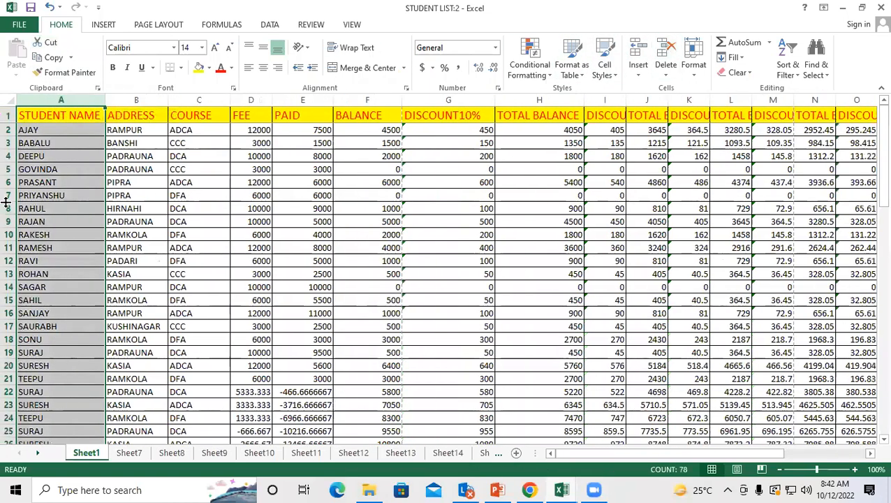
{"action": "left_click", "coordinate": [100, 168]}
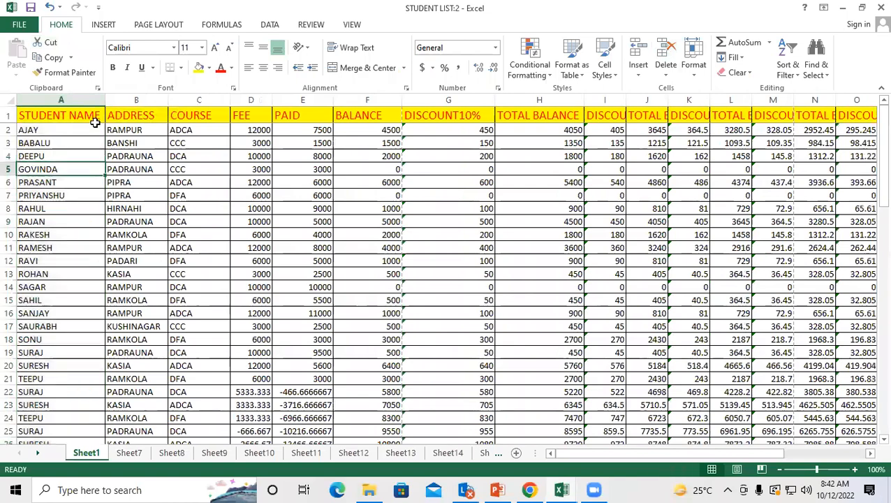
Freeze the first column of Sheet1, which holds the student names
{"action": "left_click", "coordinate": [870, 453]}
{"action": "left_click", "coordinate": [869, 453]}
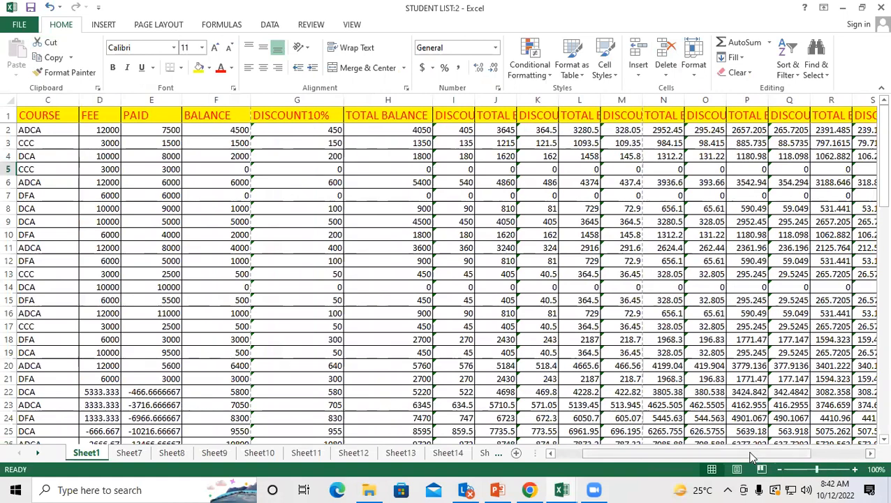
{"action": "left_click_drag", "start_coordinate": [750, 451], "coordinate": [518, 450]}
{"action": "left_click", "coordinate": [61, 99]}
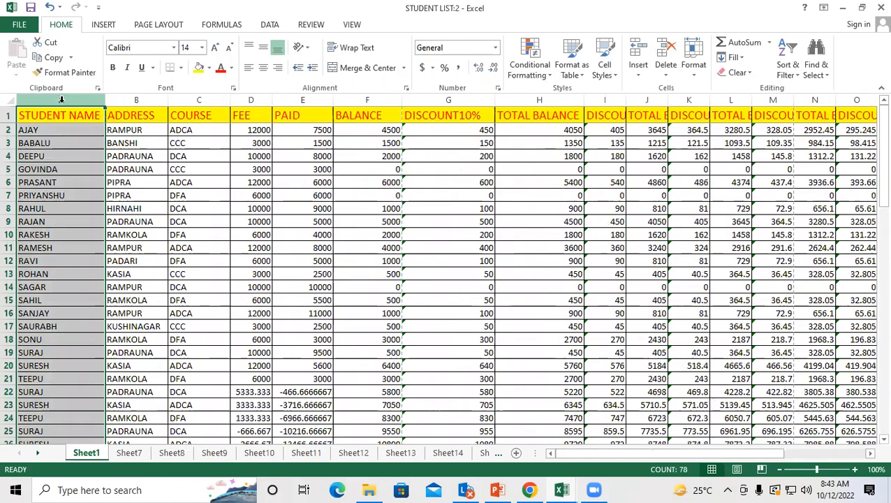
{"action": "left_click", "coordinate": [349, 25]}
{"action": "left_click", "coordinate": [427, 64]}
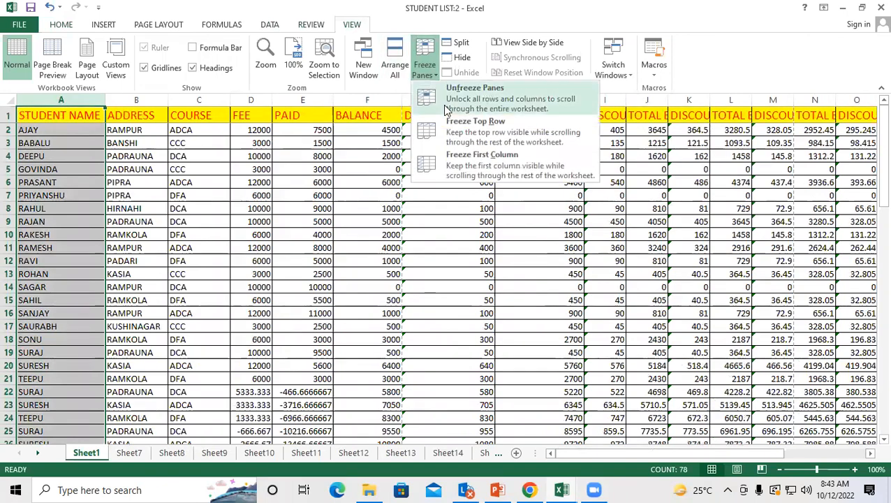
{"action": "left_click", "coordinate": [497, 165]}
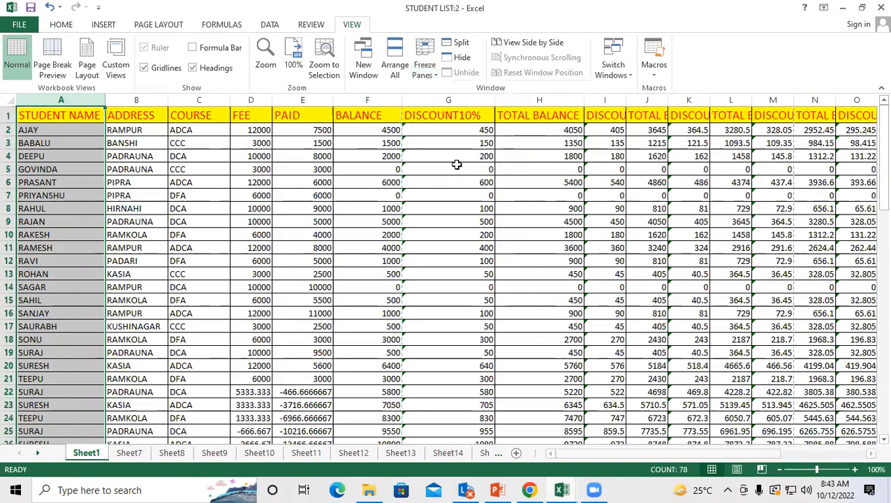
Check the frozen name column by viewing the student list across to its last columns and back to the start
{"action": "left_click", "coordinate": [123, 245]}
{"action": "left_click_drag", "start_coordinate": [871, 454], "coordinate": [870, 454]}
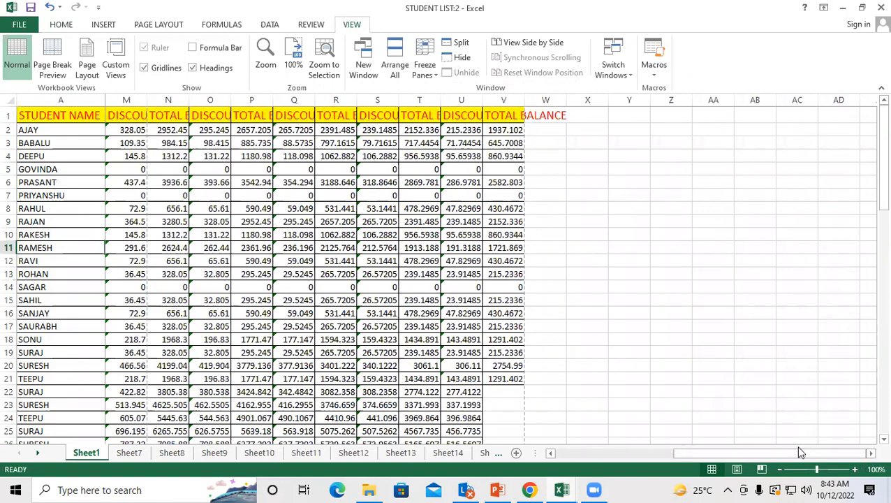
{"action": "left_click_drag", "start_coordinate": [776, 452], "coordinate": [616, 466]}
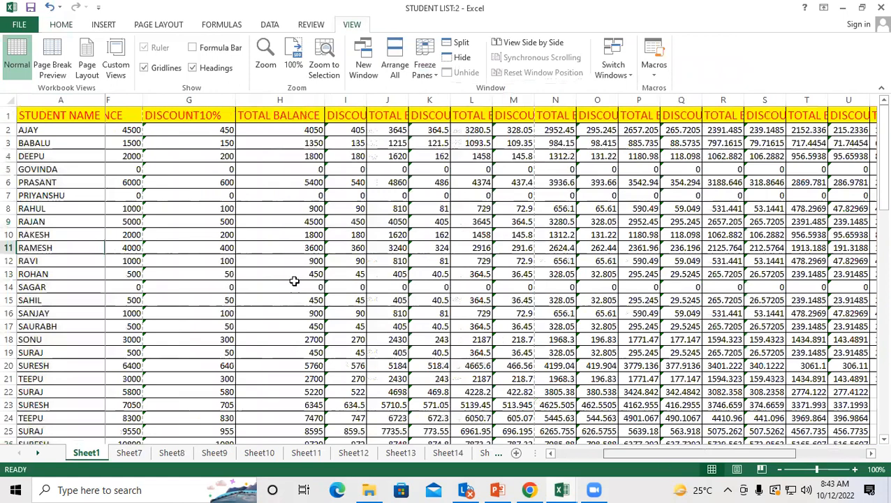
{"action": "left_click", "coordinate": [270, 233]}
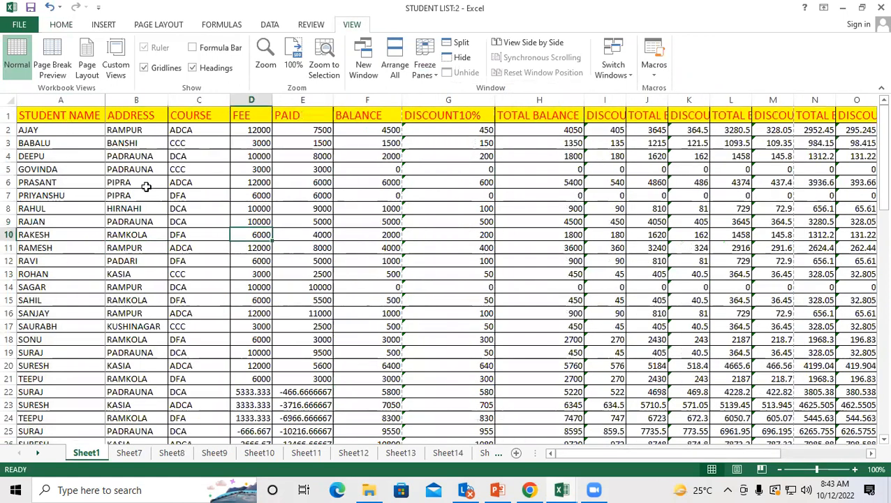
{"action": "left_click", "coordinate": [170, 170]}
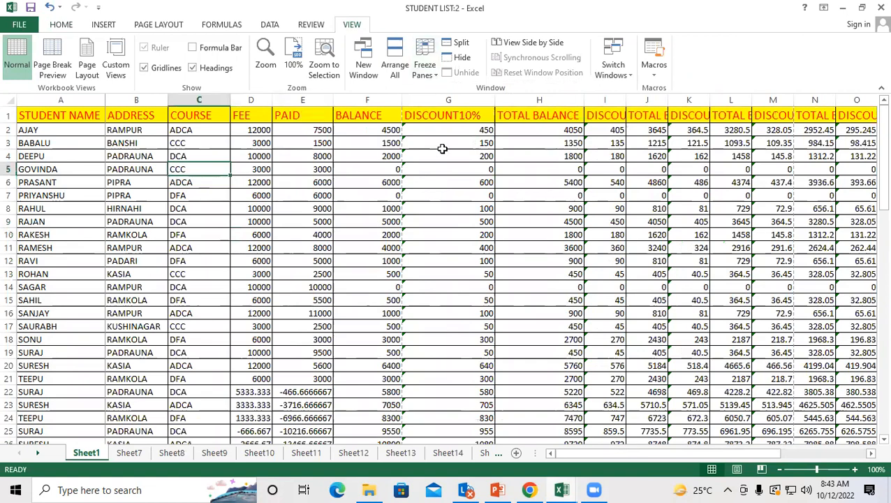
Unfreeze the first column and freeze all rows above row 12 using cell A12
{"action": "left_click", "coordinate": [424, 66]}
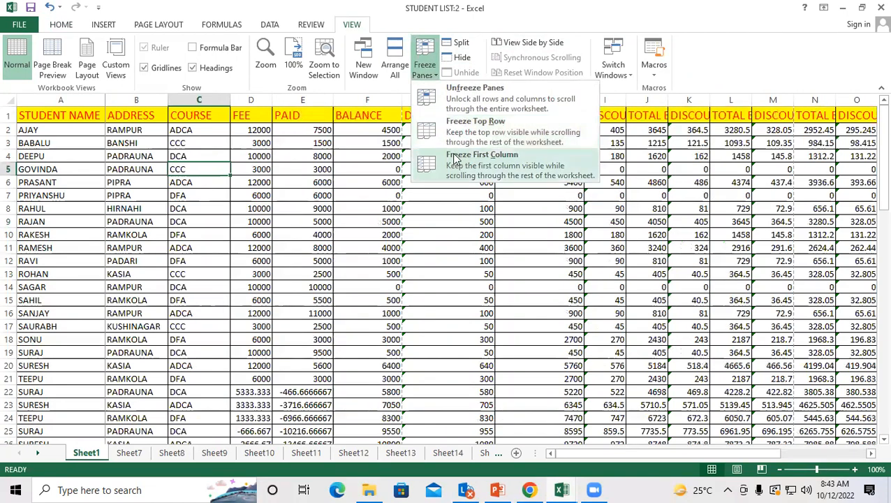
{"action": "left_click", "coordinate": [470, 91]}
{"action": "left_click", "coordinate": [102, 265]}
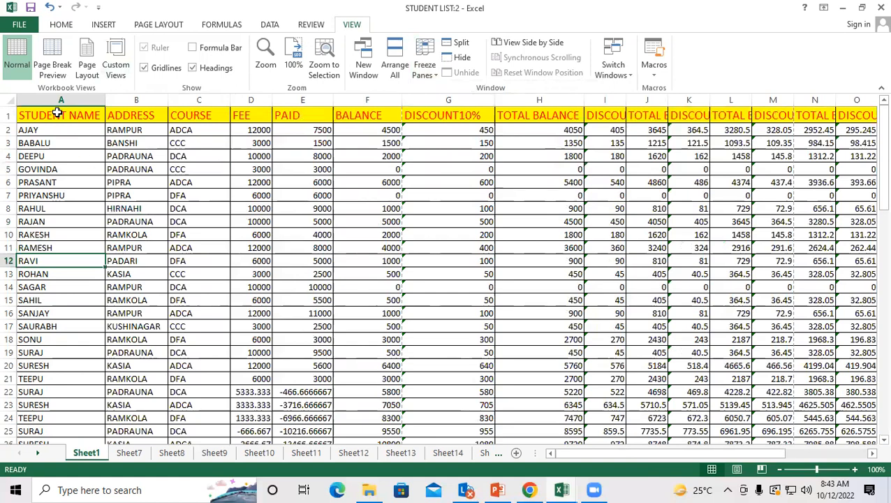
{"action": "left_click", "coordinate": [434, 73]}
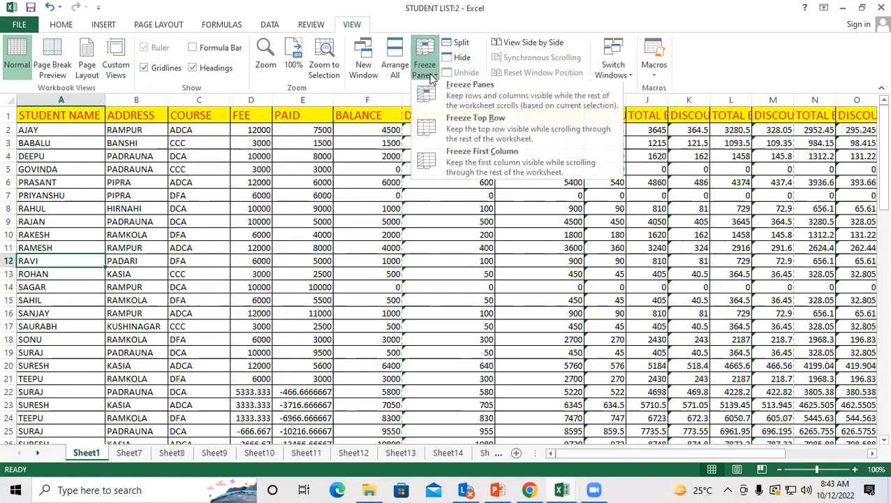
{"action": "left_click", "coordinate": [466, 96]}
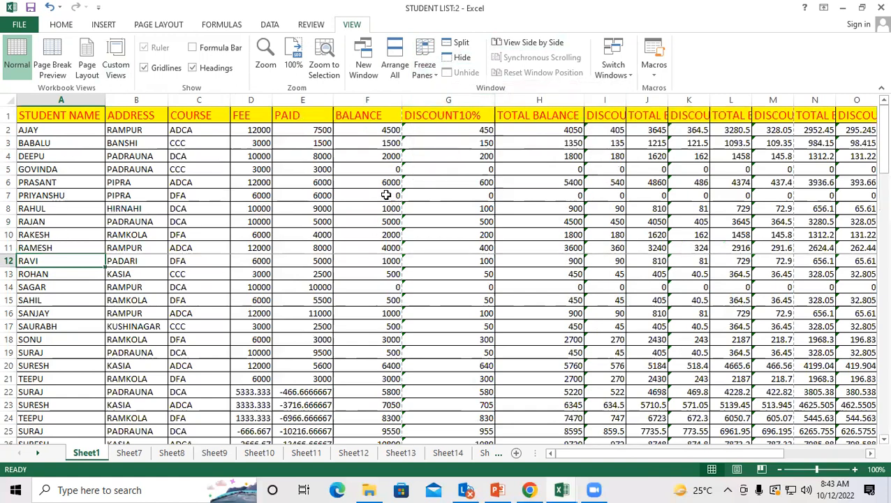
Check the frozen rows 1 to 11 by viewing the sheet beyond row 78 and across its columns
{"action": "scroll", "coordinate": [288, 221], "scroll_direction": "down", "scroll_amount": 5}
{"action": "scroll", "coordinate": [288, 220], "scroll_direction": "down", "scroll_amount": 20}
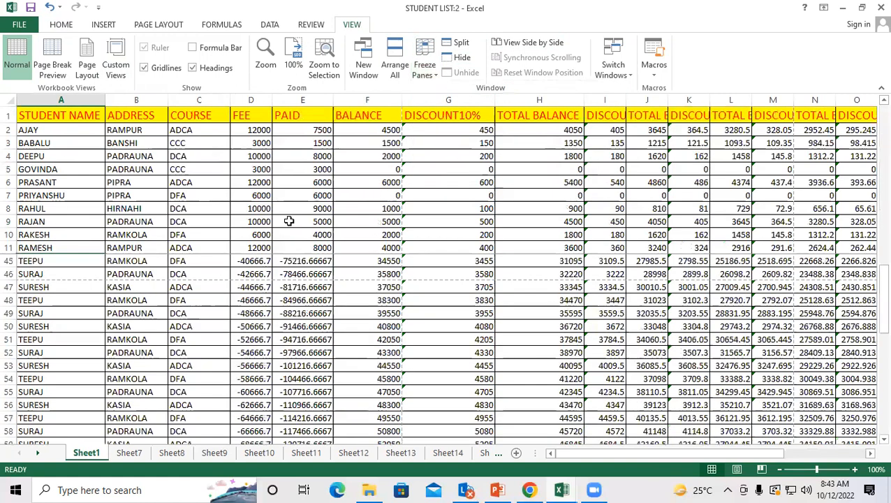
{"action": "scroll", "coordinate": [288, 220], "scroll_direction": "down", "scroll_amount": 11}
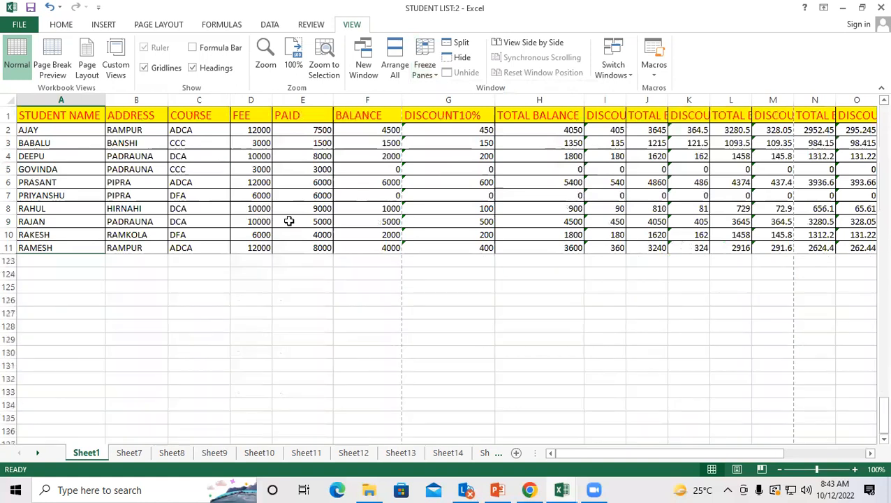
{"action": "scroll", "coordinate": [288, 221], "scroll_direction": "up", "scroll_amount": 20}
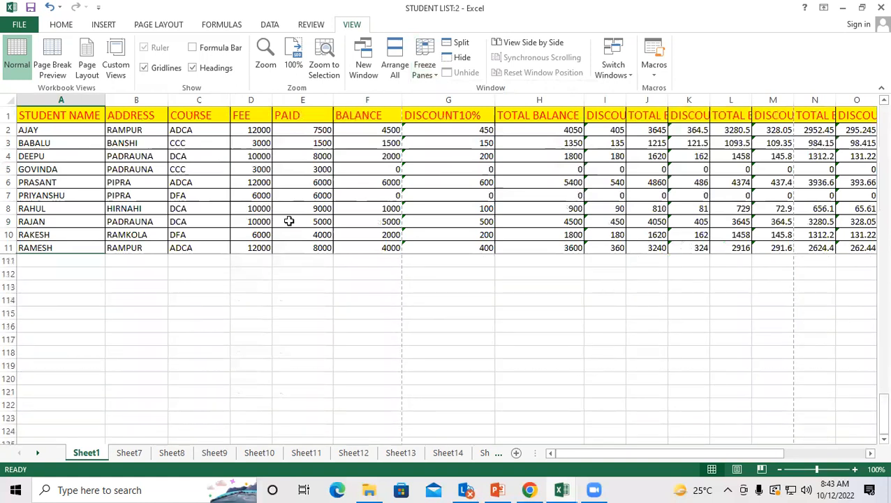
{"action": "left_click", "coordinate": [871, 452]}
{"action": "left_click_drag", "start_coordinate": [871, 455], "coordinate": [866, 455]}
{"action": "left_click_drag", "start_coordinate": [800, 453], "coordinate": [624, 453]}
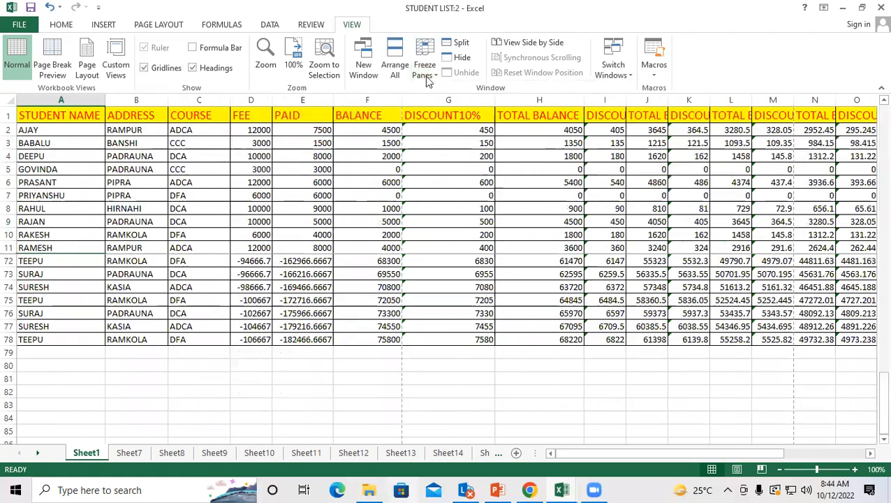
Unfreeze all panes on Sheet1
{"action": "left_click", "coordinate": [425, 66]}
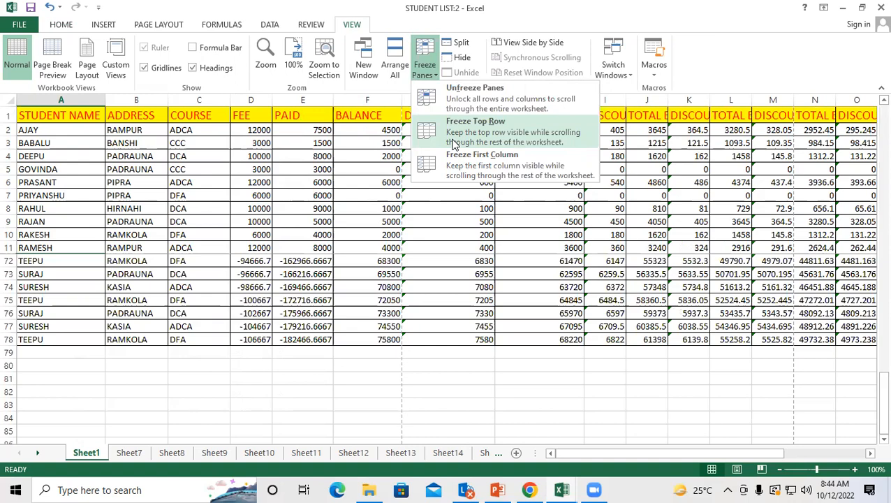
{"action": "left_click", "coordinate": [511, 90]}
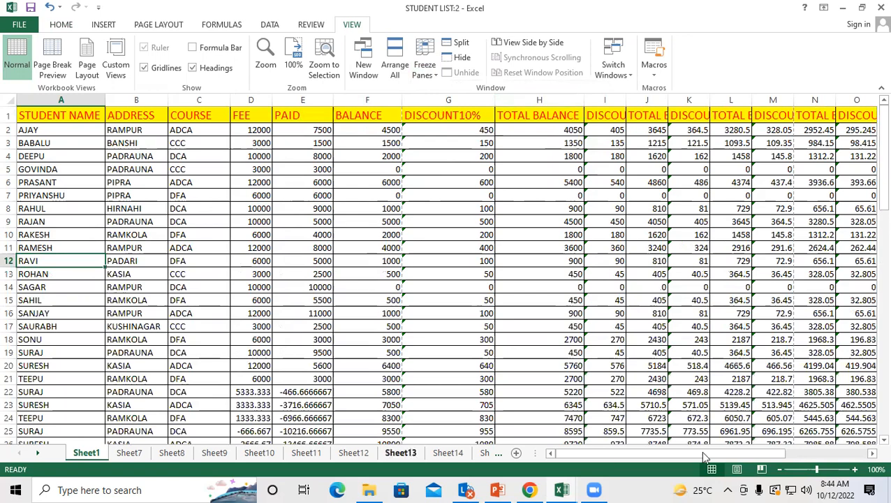
Split the worksheet at cell E7 and move the vertical divider to the end of column G
{"action": "left_click", "coordinate": [303, 196]}
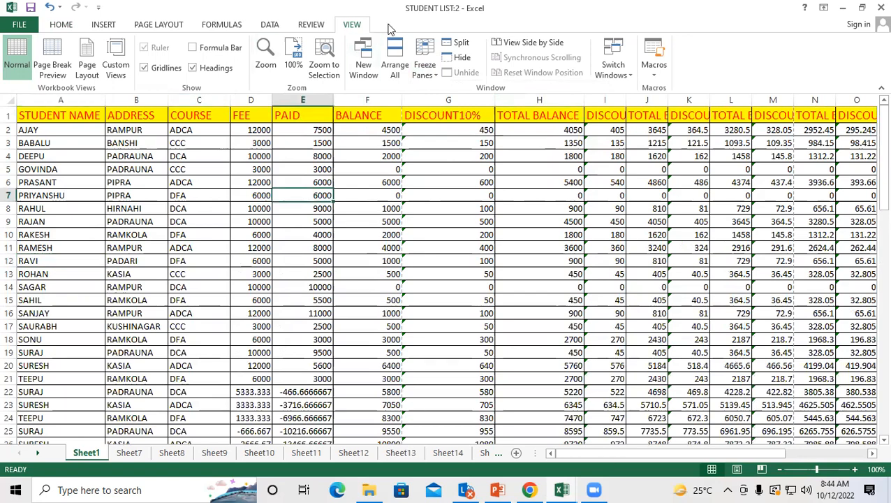
{"action": "left_click", "coordinate": [458, 44]}
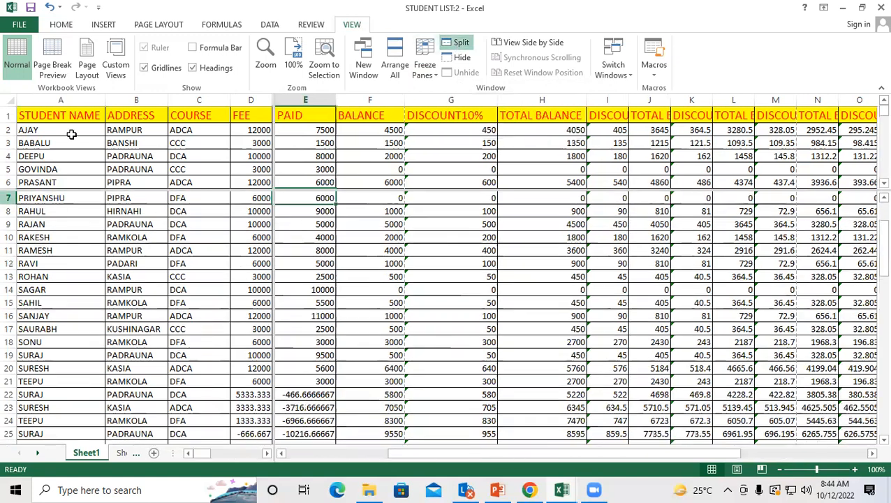
{"action": "left_click_drag", "start_coordinate": [274, 117], "coordinate": [501, 131]}
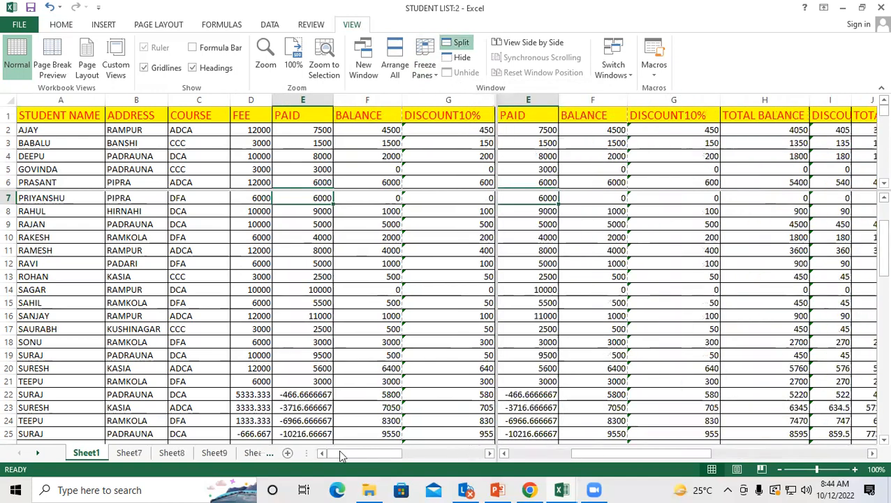
View the left panes across to column N and back to column A, and remove the split
{"action": "left_click_drag", "start_coordinate": [384, 455], "coordinate": [350, 461]}
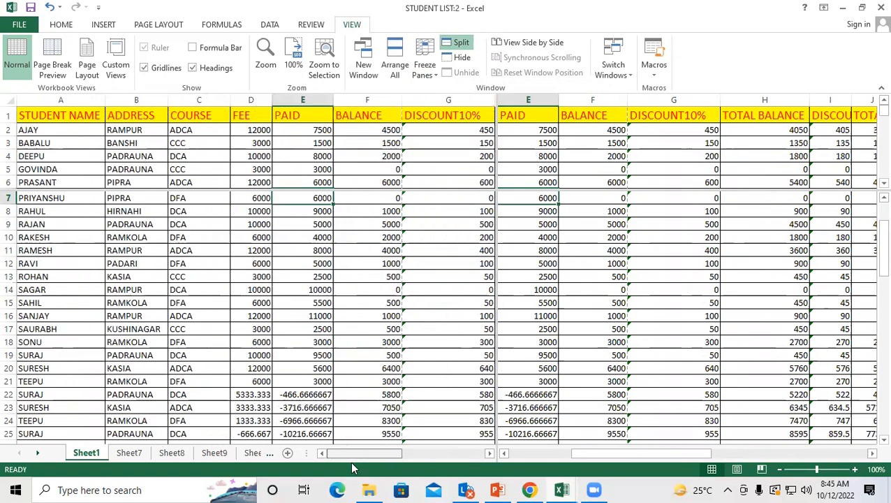
{"action": "scroll", "coordinate": [368, 455], "scroll_direction": "right", "scroll_amount": 5}
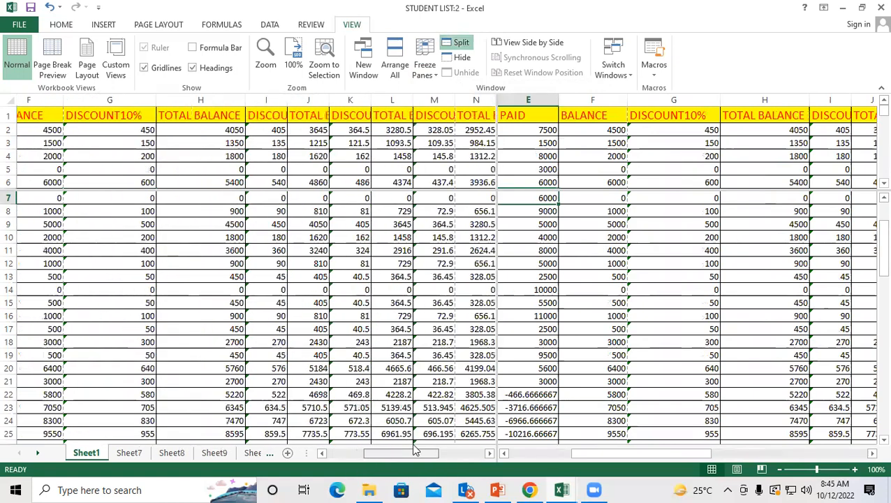
{"action": "left_click", "coordinate": [360, 457]}
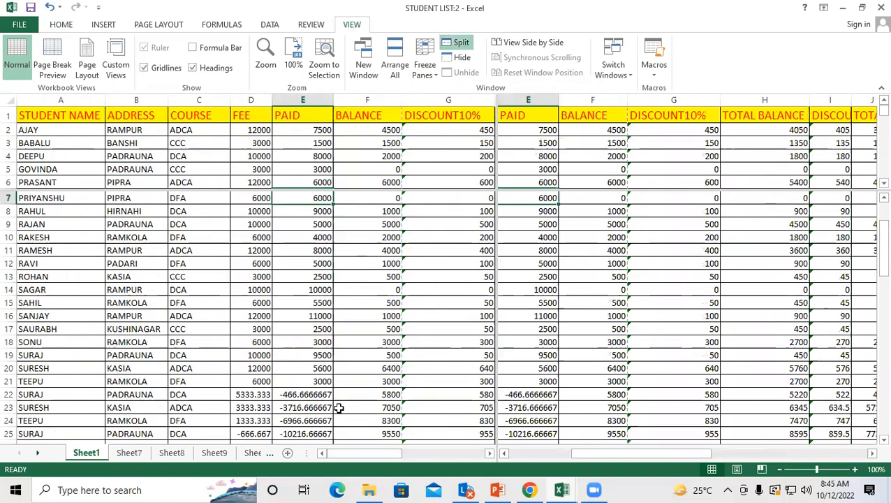
{"action": "left_click", "coordinate": [457, 42]}
Split the worksheet at cell E11 and show columns R to W in the left panes and column G onward in the right panes
{"action": "left_click", "coordinate": [307, 247]}
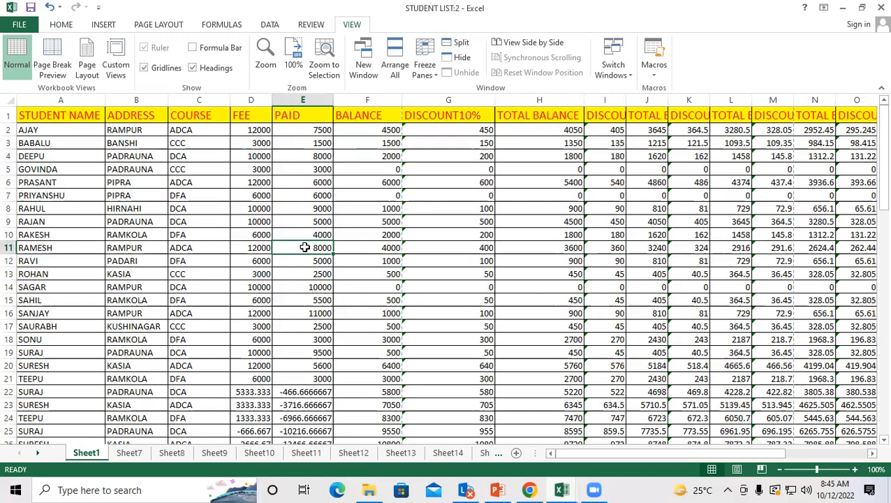
{"action": "left_click_drag", "start_coordinate": [638, 450], "coordinate": [571, 448]}
{"action": "left_click", "coordinate": [460, 46]}
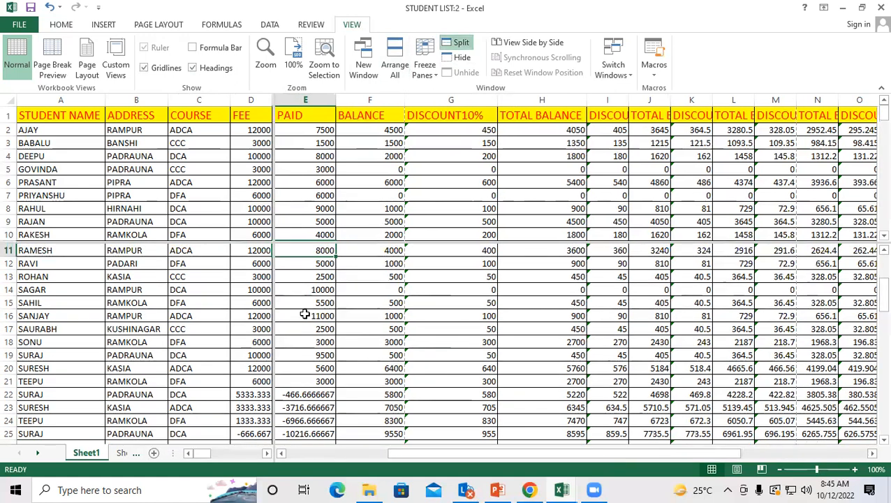
{"action": "left_click_drag", "start_coordinate": [199, 455], "coordinate": [255, 452]}
{"action": "left_click_drag", "start_coordinate": [415, 455], "coordinate": [471, 441]}
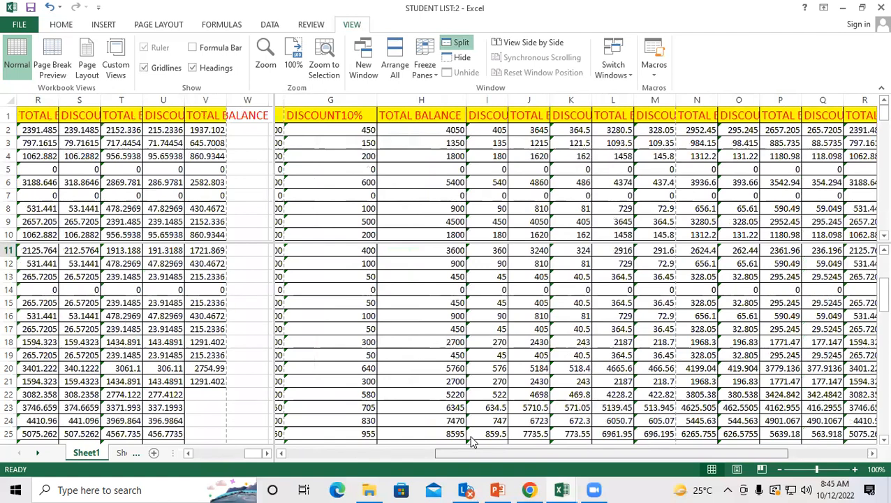
{"action": "left_click_drag", "start_coordinate": [471, 437], "coordinate": [471, 435]}
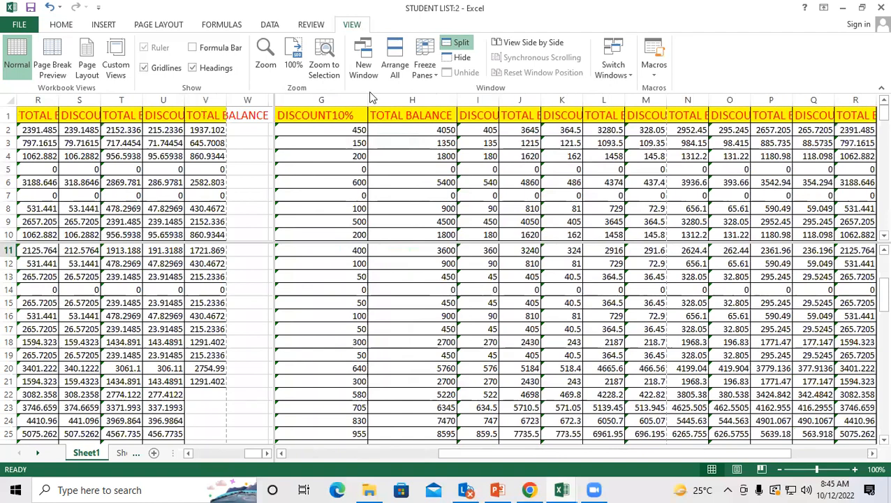
Remove the split from Sheet1 and bring the worksheet back to column A
{"action": "left_click", "coordinate": [459, 45]}
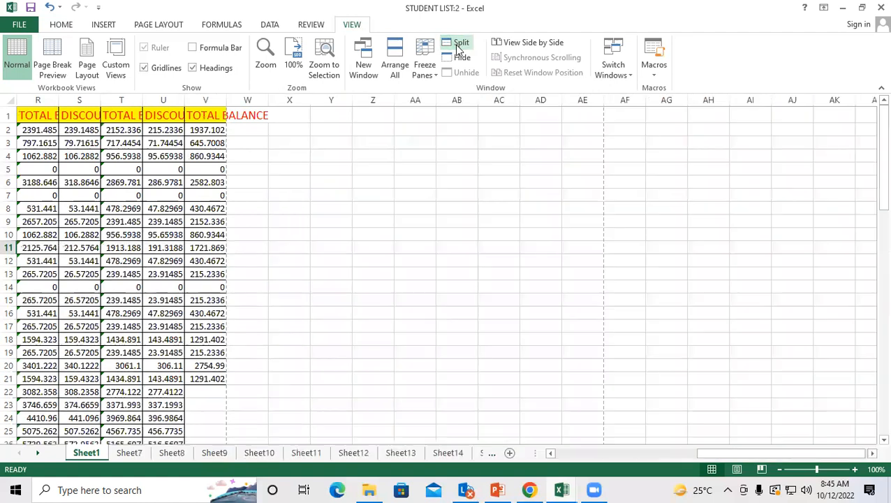
{"action": "left_click", "coordinate": [299, 262]}
{"action": "left_click_drag", "start_coordinate": [700, 456], "coordinate": [537, 469]}
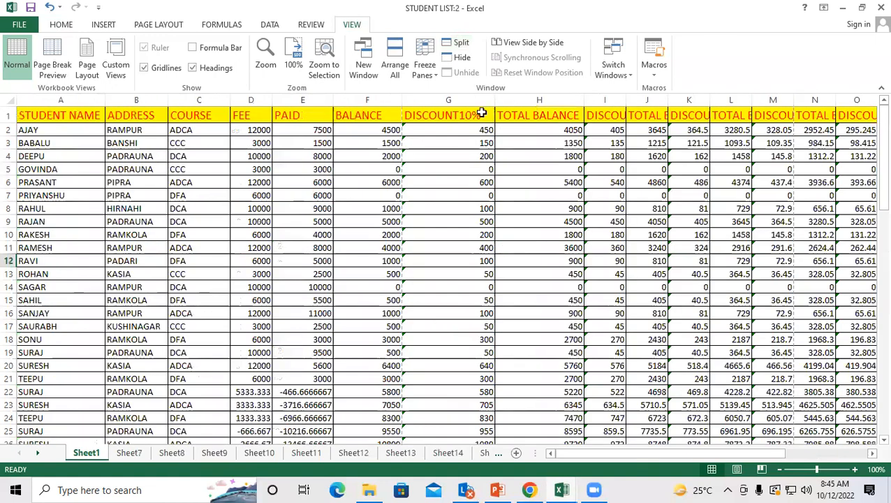
{"action": "left_click", "coordinate": [460, 313]}
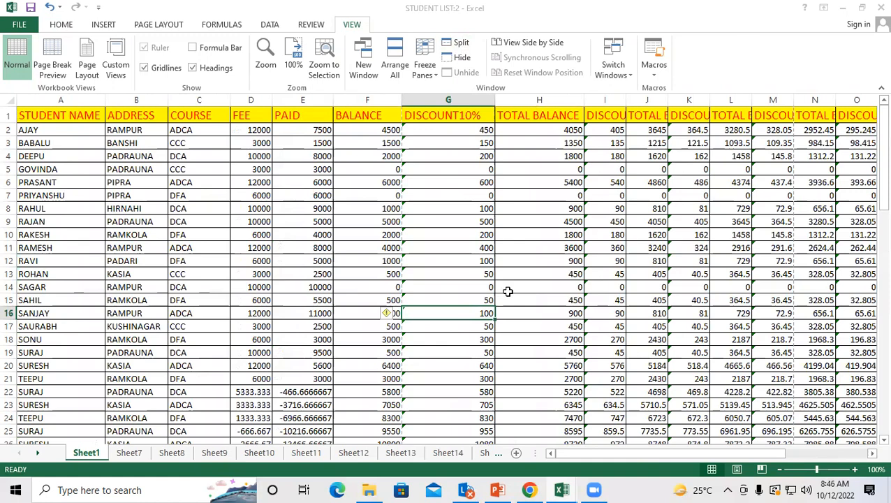
Hide the STUDENT LIST:2 window, maximize STUDENT LIST:1, and hide that window as well
{"action": "left_click", "coordinate": [435, 246]}
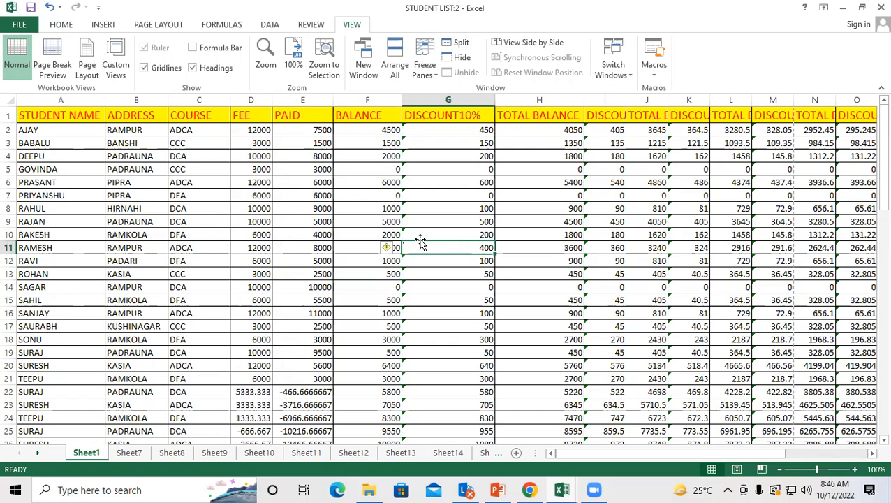
{"action": "left_click", "coordinate": [450, 60]}
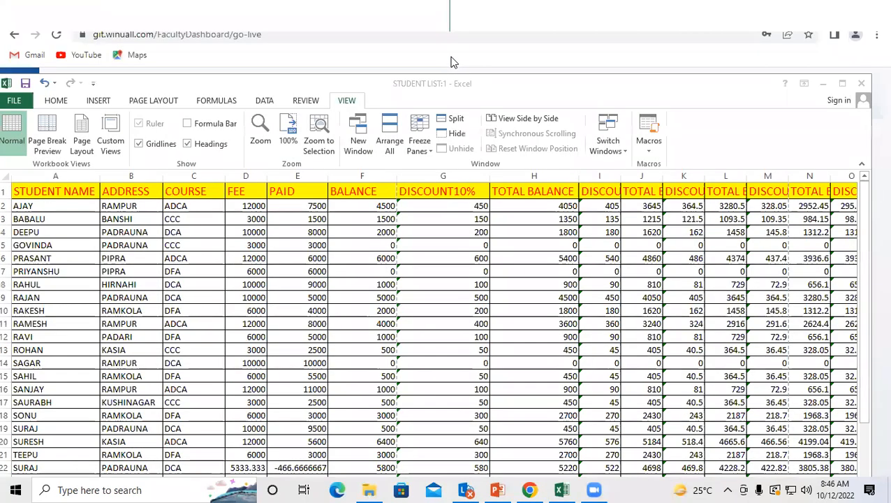
{"action": "left_click", "coordinate": [842, 83]}
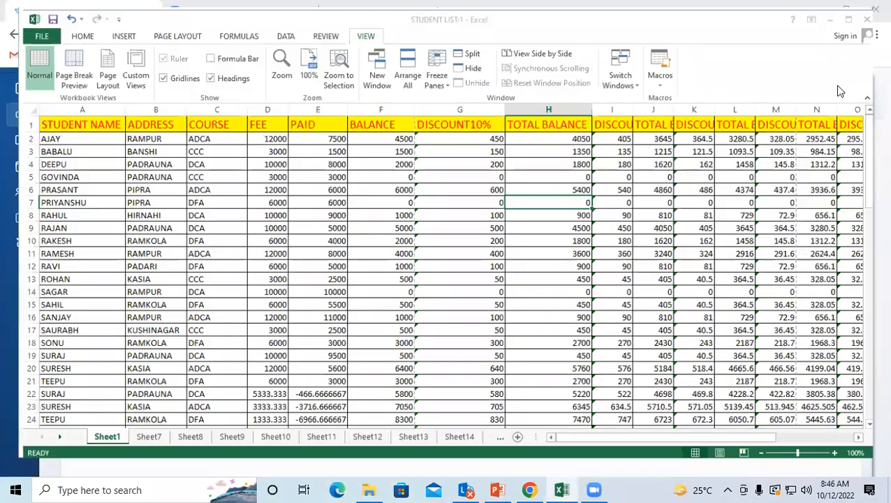
{"action": "left_click", "coordinate": [368, 156]}
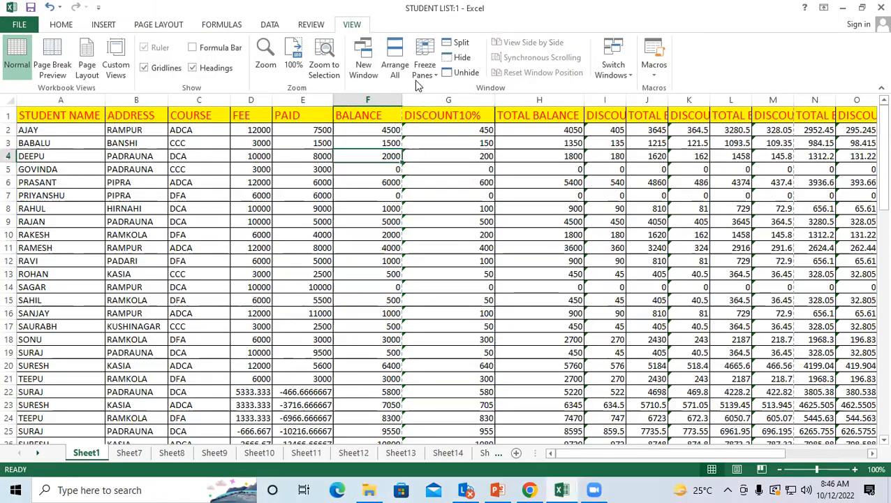
{"action": "left_click", "coordinate": [459, 61]}
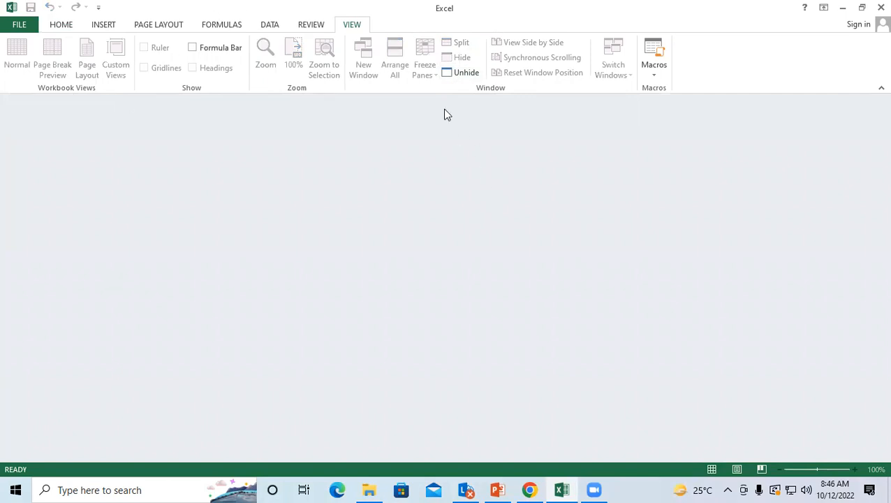
Unhide the STUDENT LIST:2 window first and the STUDENT LIST:1 window after it
{"action": "left_click", "coordinate": [458, 78]}
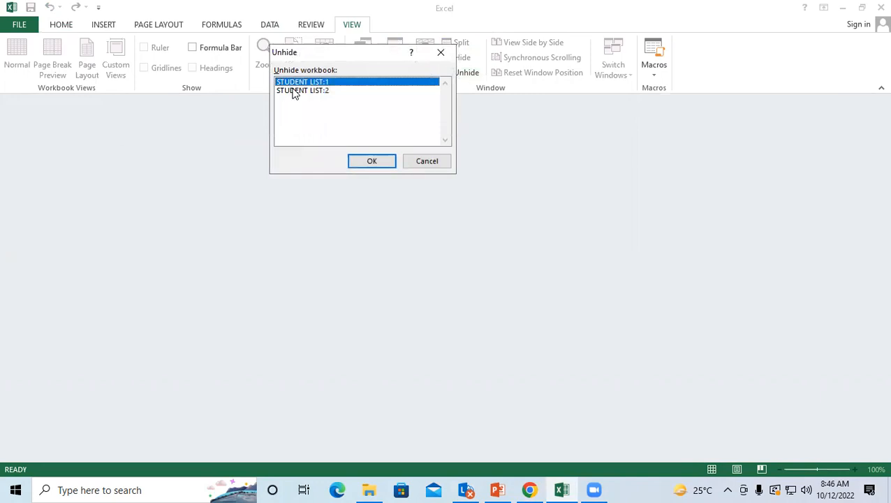
{"action": "left_click", "coordinate": [294, 90]}
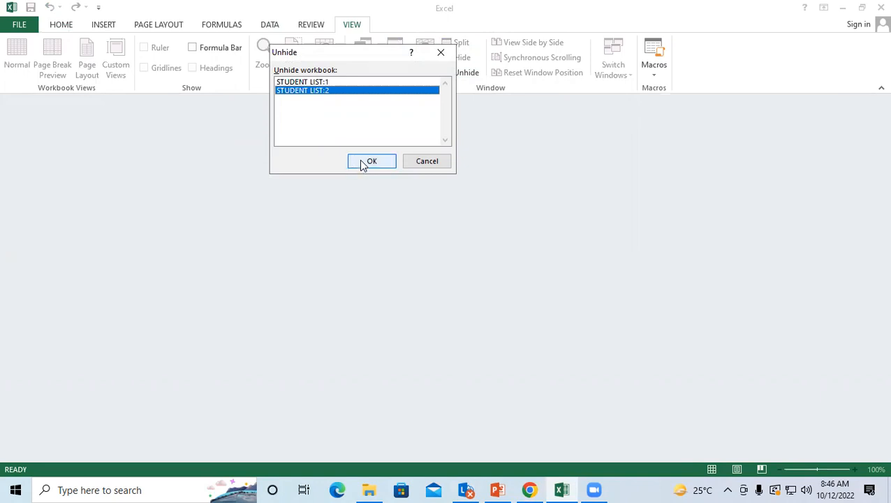
{"action": "left_click", "coordinate": [362, 163]}
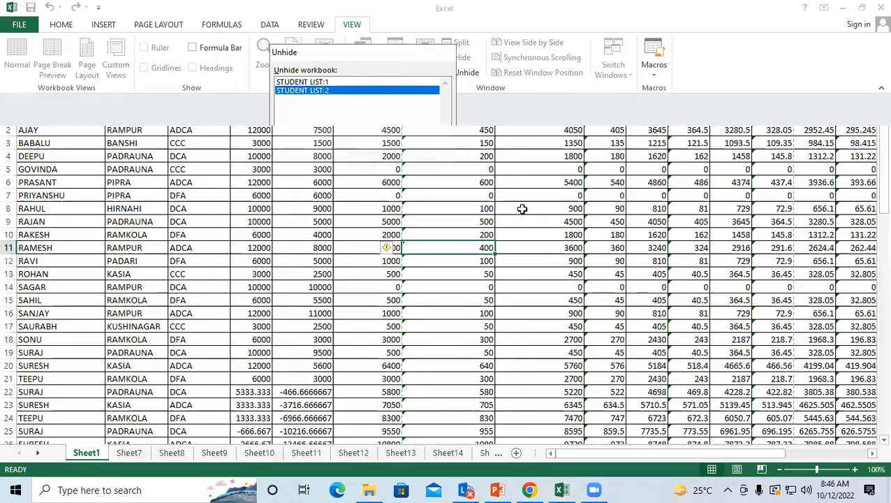
{"action": "left_click", "coordinate": [502, 207]}
{"action": "left_click", "coordinate": [447, 74]}
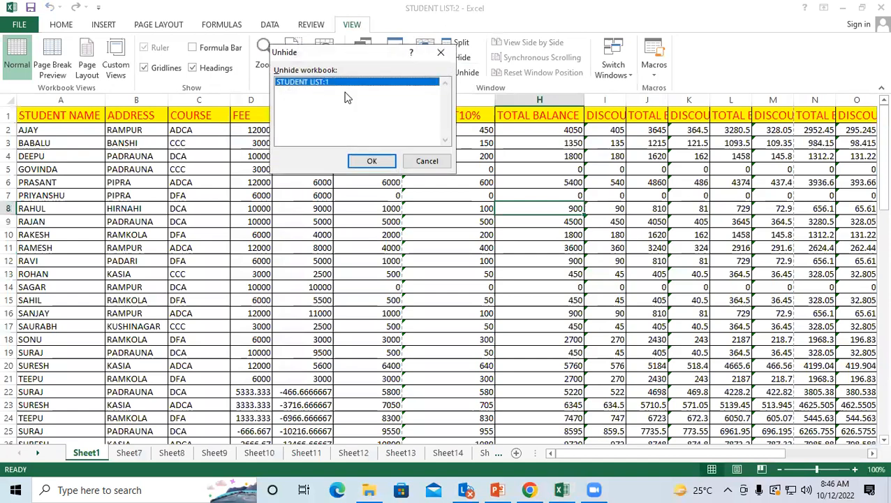
{"action": "left_click", "coordinate": [372, 163]}
{"action": "left_click", "coordinate": [454, 222]}
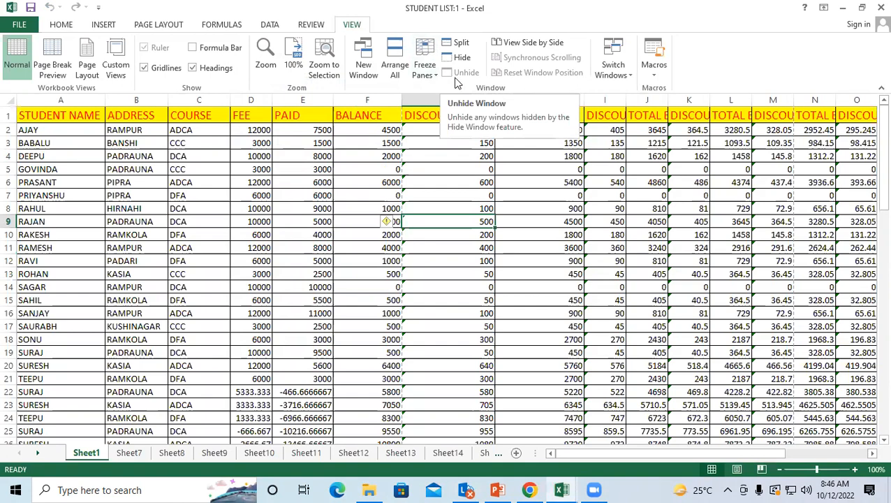
Look through the sheets of STUDENT LIST:1 and show the saved custom view s6
{"action": "left_click", "coordinate": [134, 451]}
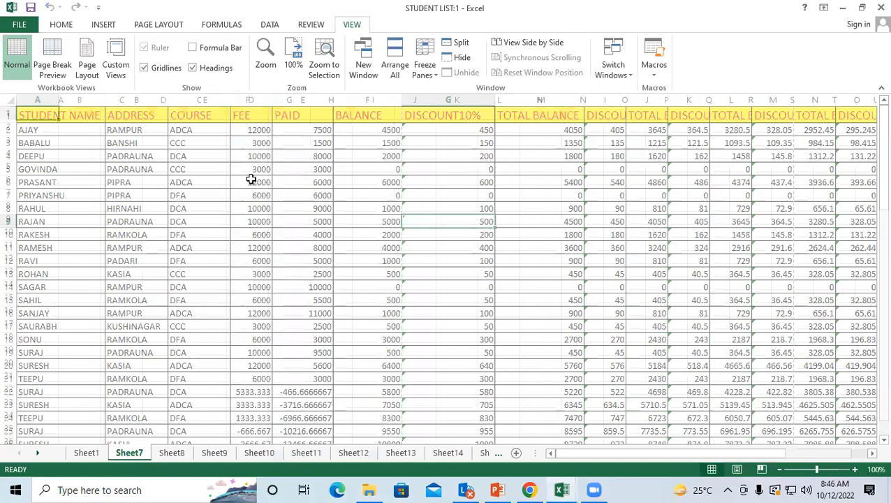
{"action": "left_click", "coordinate": [258, 452]}
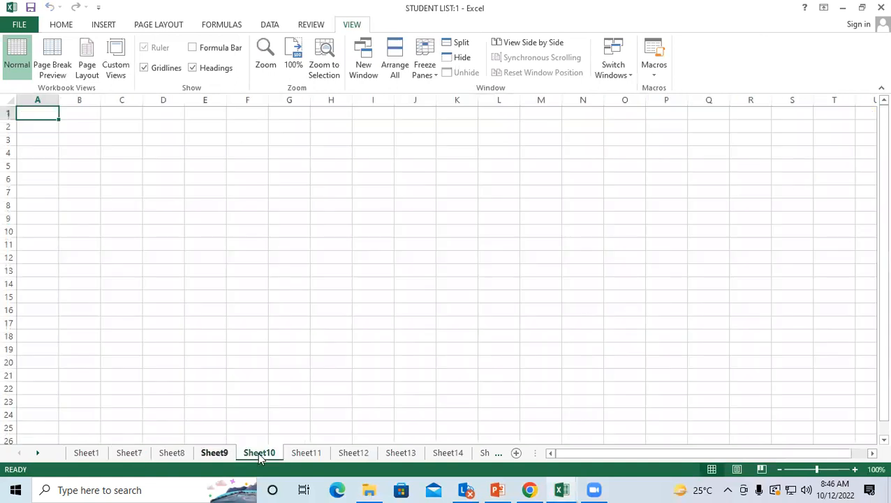
{"action": "left_click", "coordinate": [36, 452]}
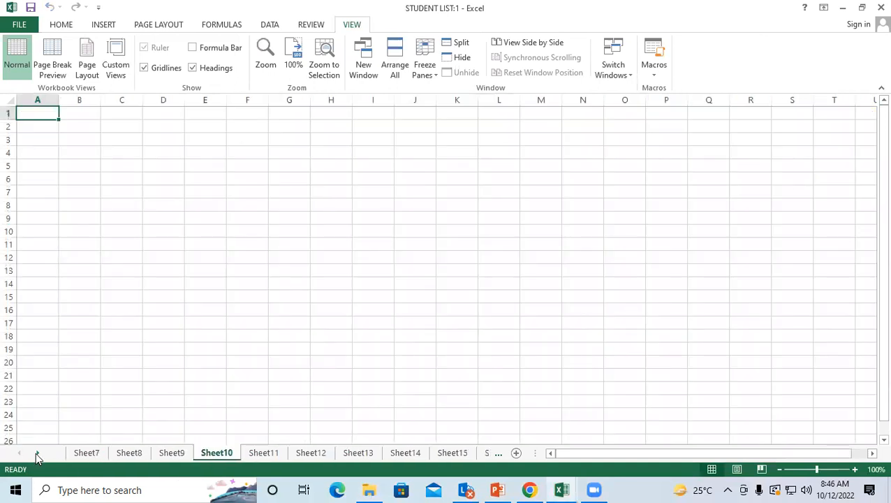
{"action": "left_click", "coordinate": [37, 453]}
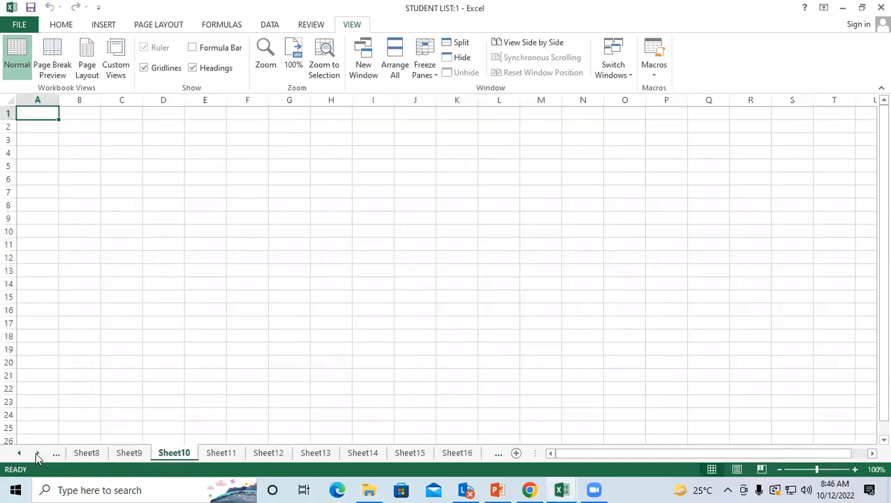
{"action": "left_click", "coordinate": [116, 66]}
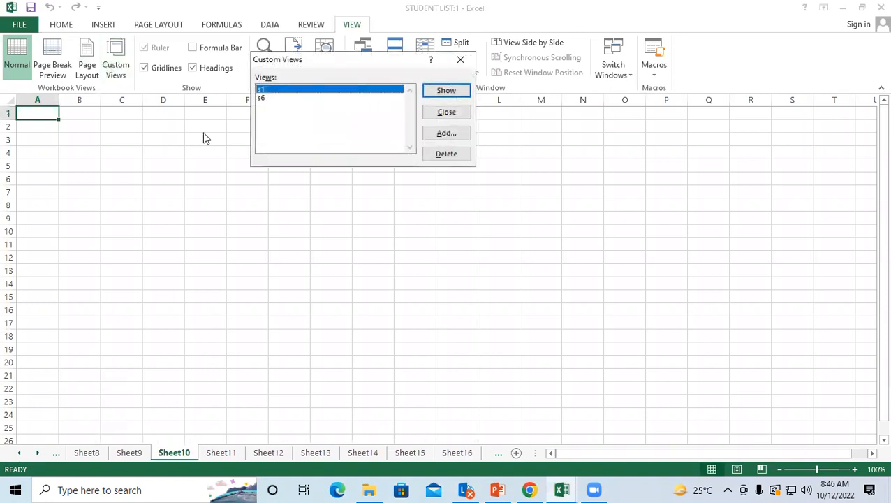
{"action": "left_click", "coordinate": [314, 99]}
{"action": "left_click", "coordinate": [436, 92]}
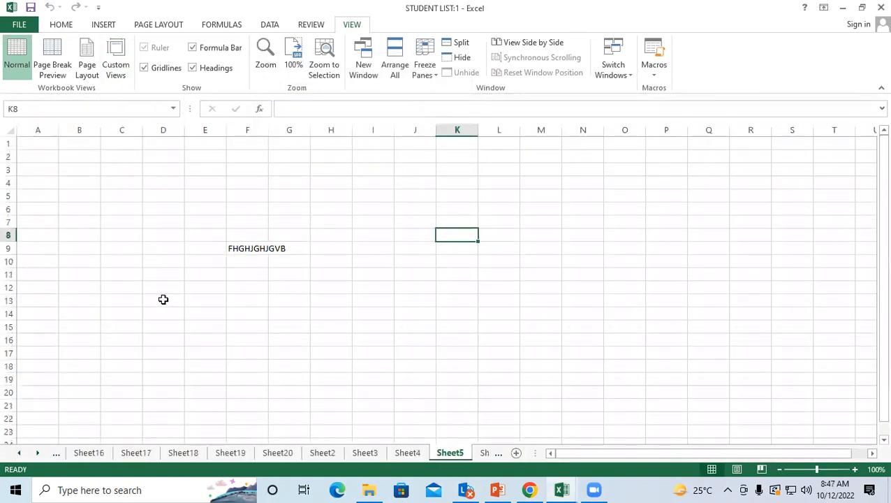
{"action": "left_click", "coordinate": [202, 261]}
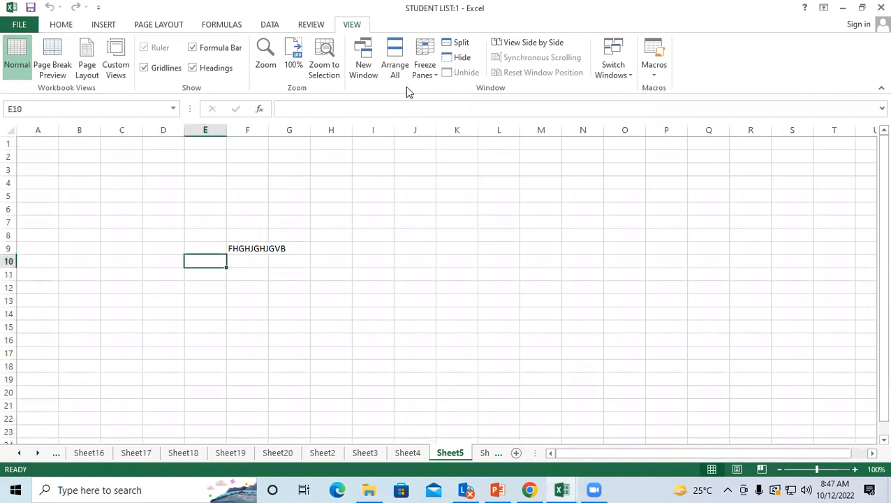
Hide the STUDENT LIST:1 window and unhide it again
{"action": "left_click", "coordinate": [452, 58]}
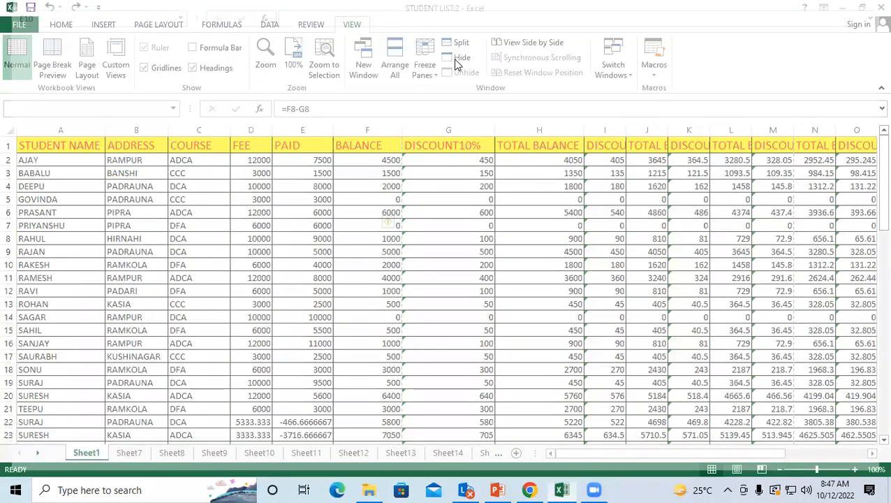
{"action": "left_click", "coordinate": [452, 73]}
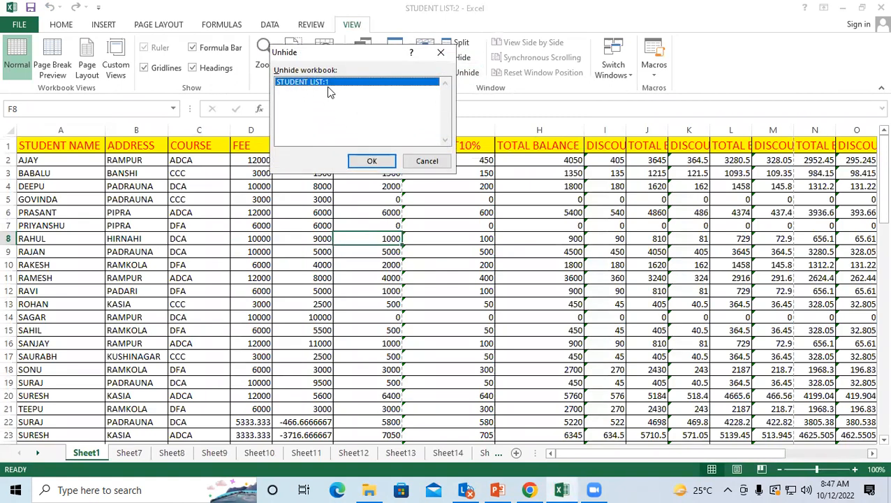
{"action": "left_click", "coordinate": [360, 163]}
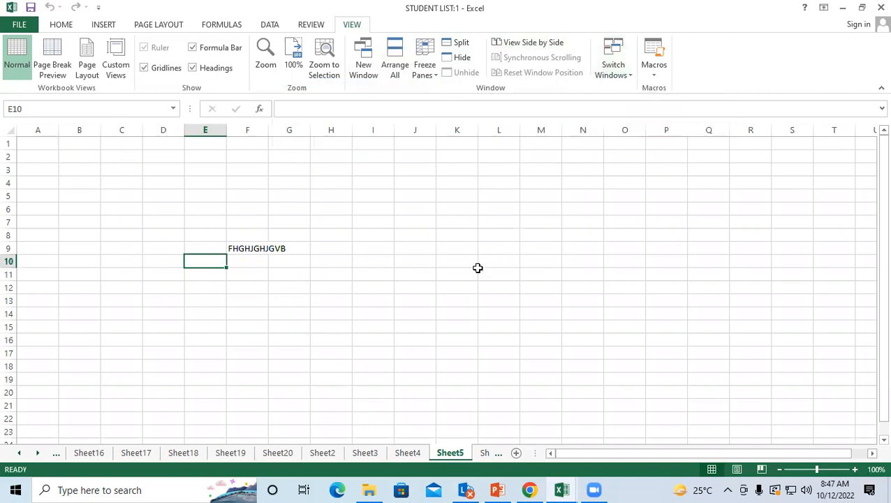
{"action": "left_click", "coordinate": [453, 285]}
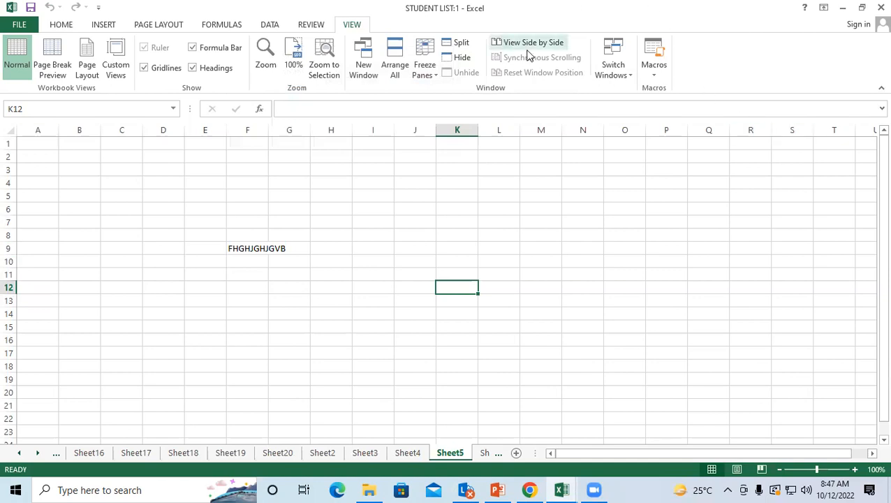
Switch to the STUDENT LIST:2 window and back to STUDENT LIST:1
{"action": "left_click", "coordinate": [605, 81]}
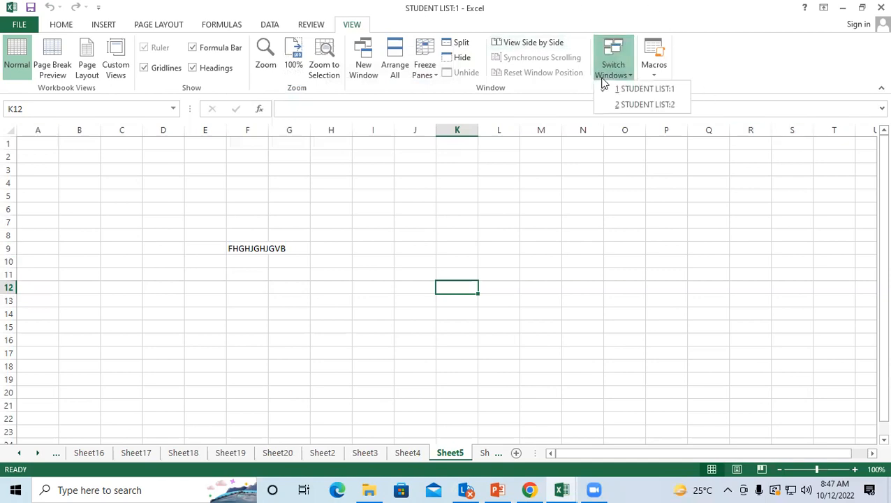
{"action": "left_click", "coordinate": [632, 104]}
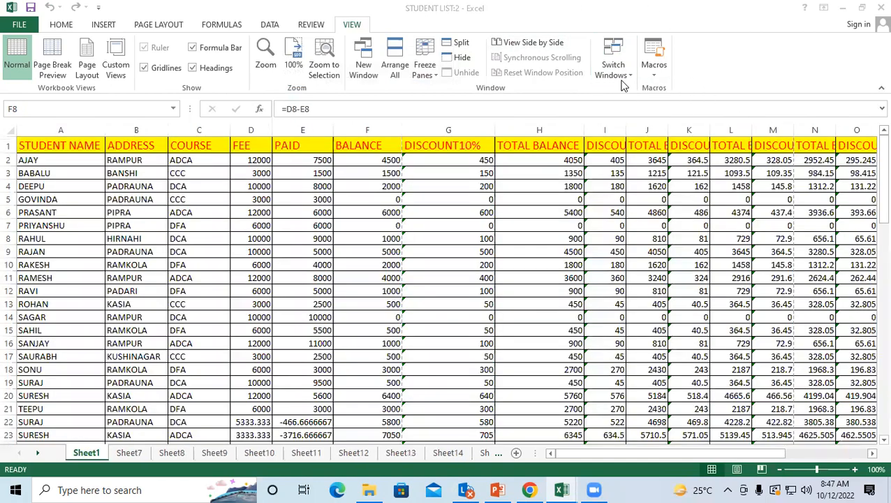
{"action": "left_click", "coordinate": [619, 74]}
{"action": "left_click", "coordinate": [628, 89]}
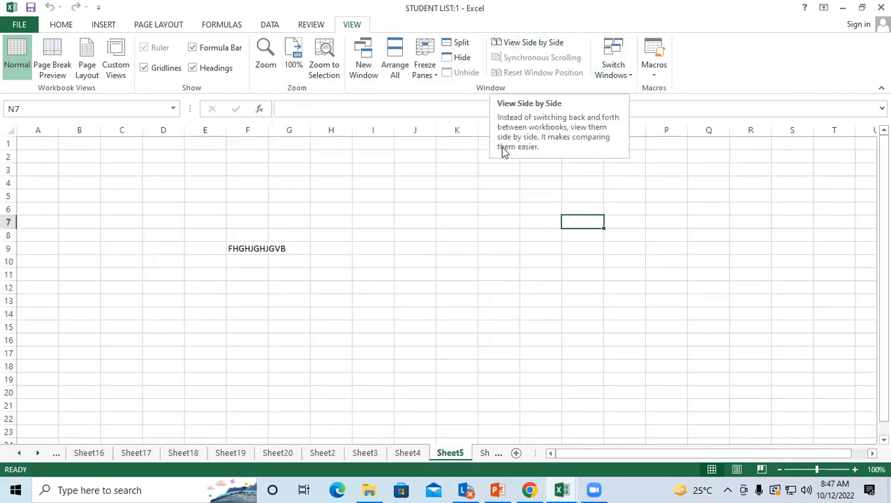
View the two STUDENT LIST windows side by side and scroll them together down to row 7
{"action": "left_click", "coordinate": [417, 185]}
{"action": "left_click", "coordinate": [496, 43]}
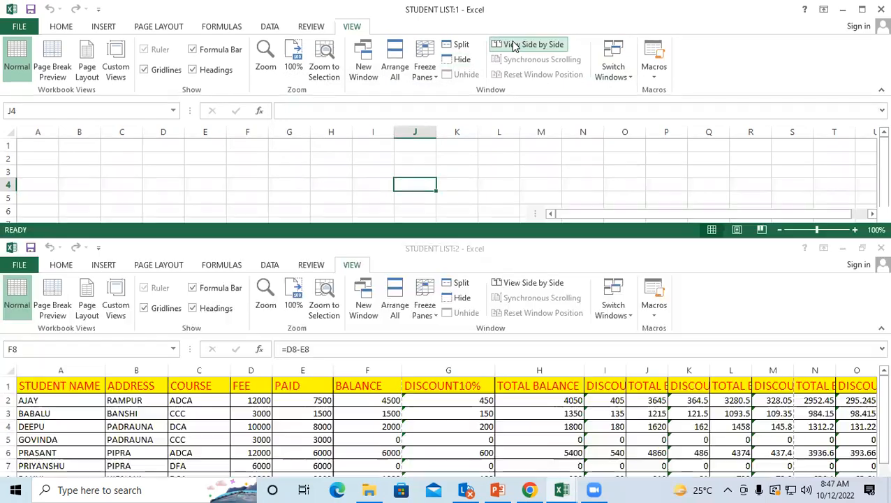
{"action": "left_click", "coordinate": [338, 185]}
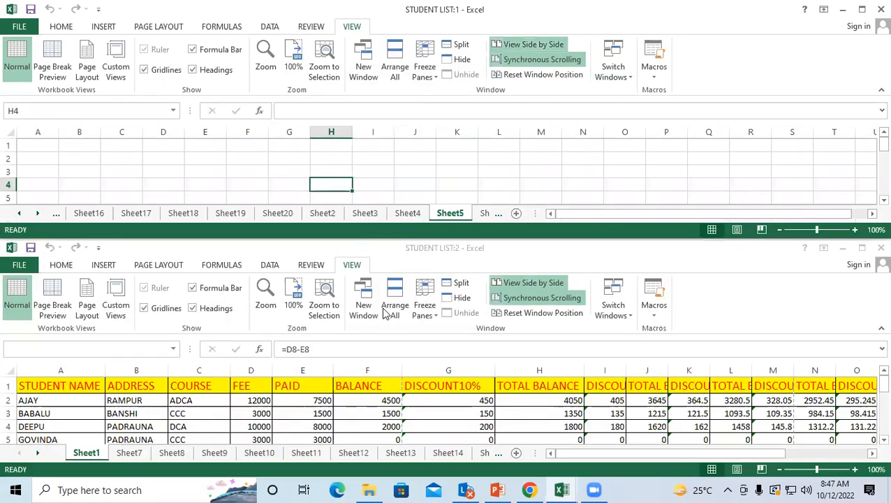
{"action": "left_click", "coordinate": [427, 400]}
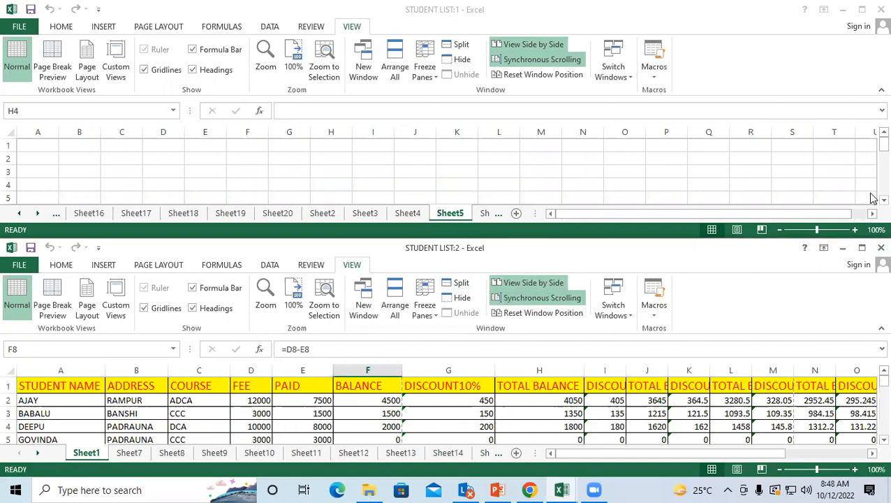
{"action": "scroll", "coordinate": [871, 198], "scroll_direction": "down", "scroll_amount": 2}
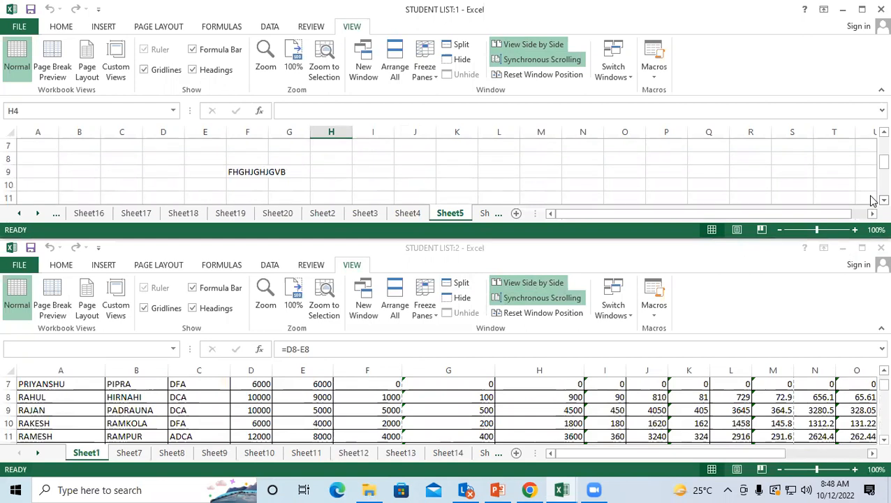
Turn off synchronous scrolling and scroll only the STUDENT LIST:1 window back to row 1
{"action": "left_click", "coordinate": [506, 60]}
{"action": "left_click_drag", "start_coordinate": [870, 173], "coordinate": [871, 136]}
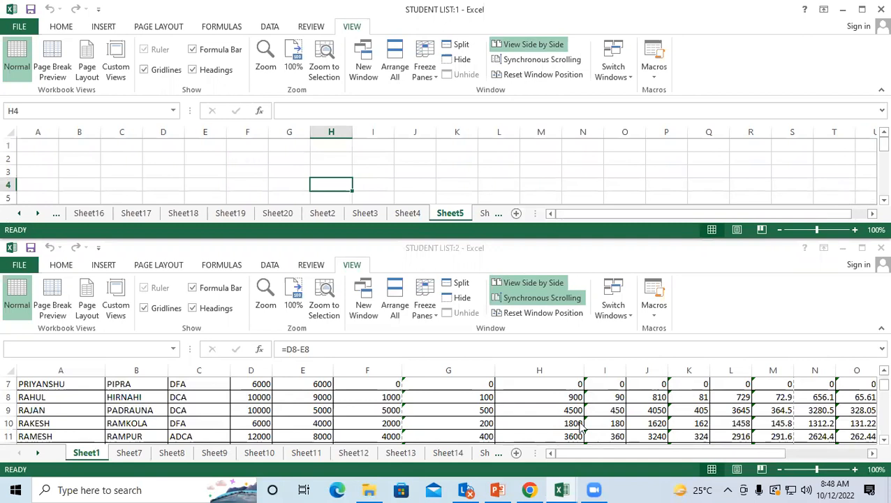
{"action": "left_click", "coordinate": [471, 419]}
{"action": "left_click", "coordinate": [428, 176]}
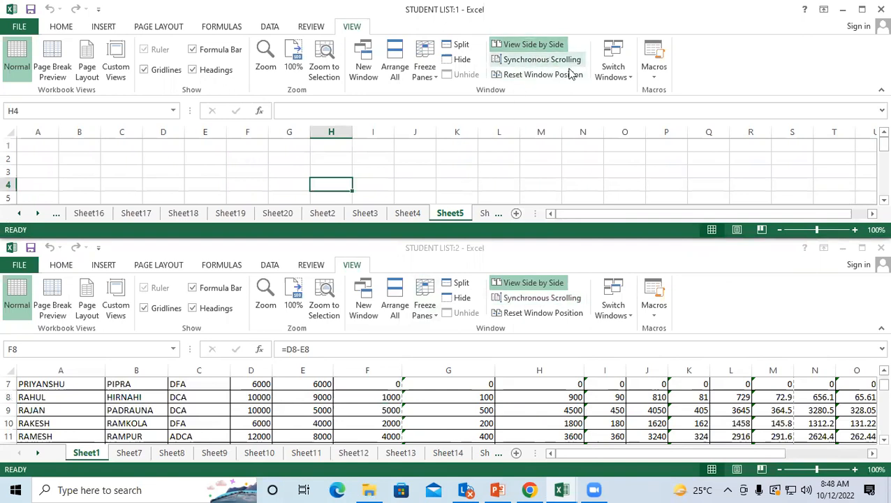
Make STUDENT LIST:1 the active window and turn off the side-by-side view
{"action": "left_click", "coordinate": [613, 68]}
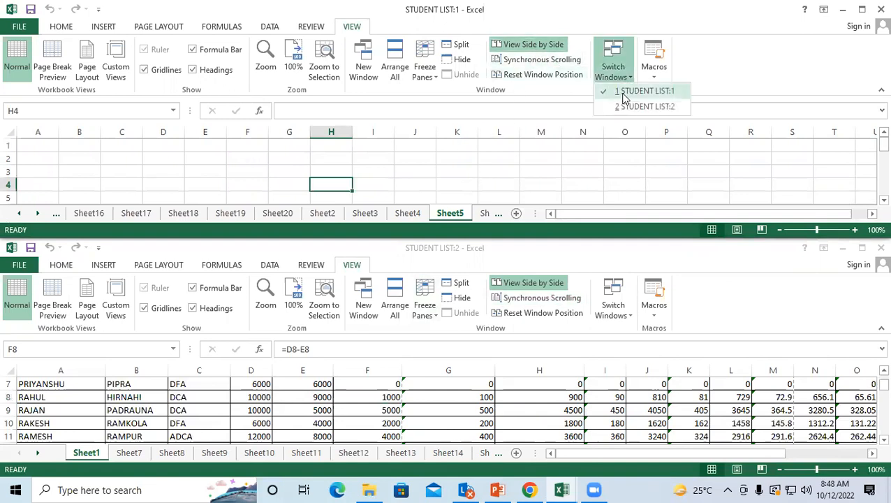
{"action": "left_click", "coordinate": [623, 96]}
{"action": "left_click", "coordinate": [528, 45]}
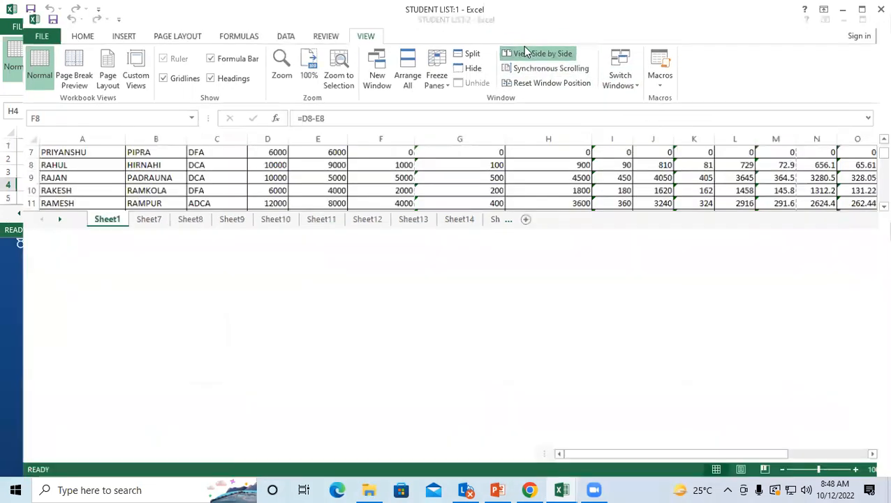
{"action": "left_click", "coordinate": [528, 244]}
{"action": "left_click", "coordinate": [505, 218]}
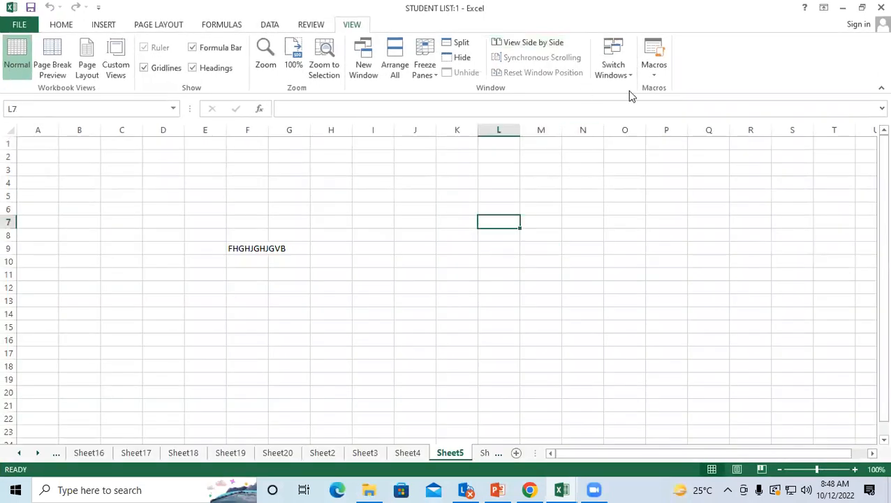
{"action": "left_click", "coordinate": [253, 334]}
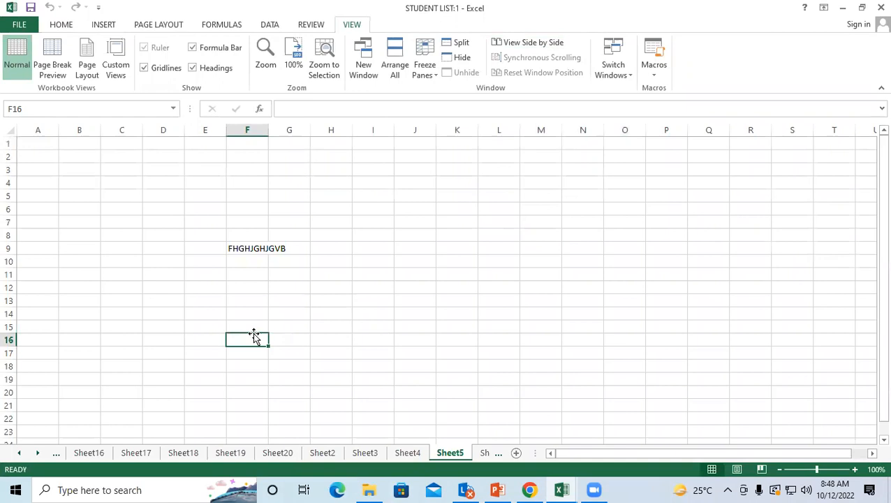